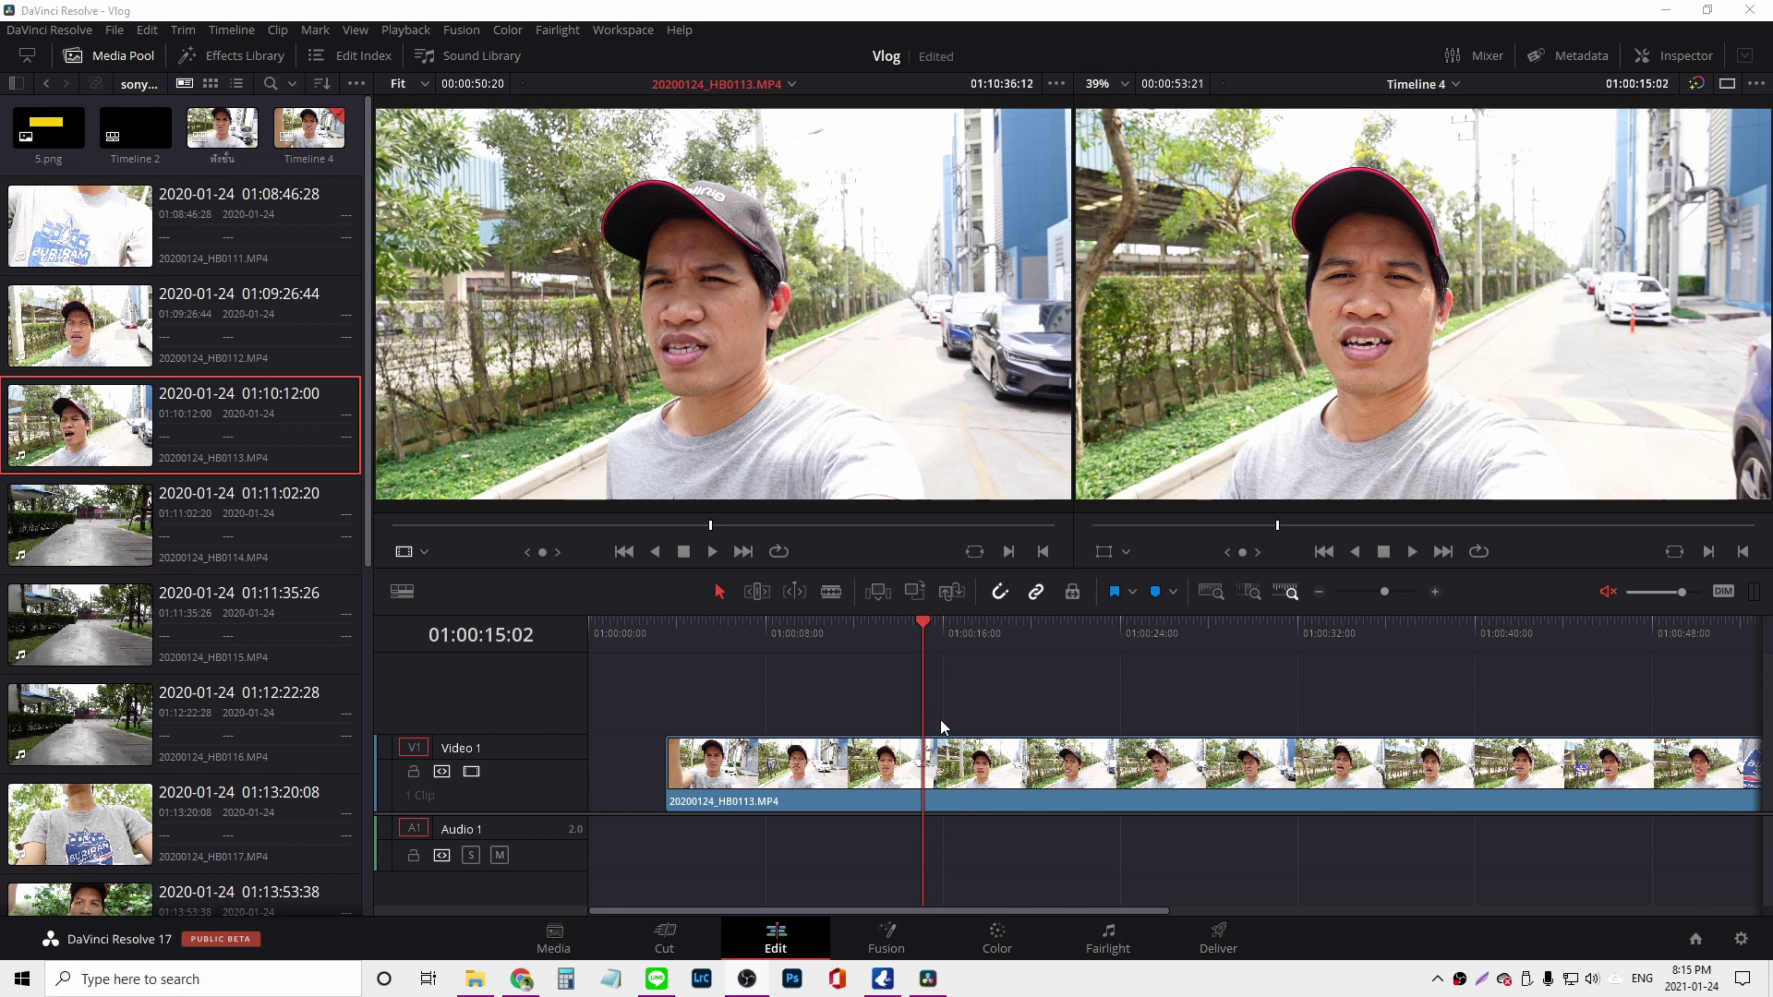
# - Select the vlog clip on the timeline and scrub back through the source footage
pyautogui.click(935, 776)
pyautogui.moveTo(923, 628); pyautogui.dragTo(801, 633)
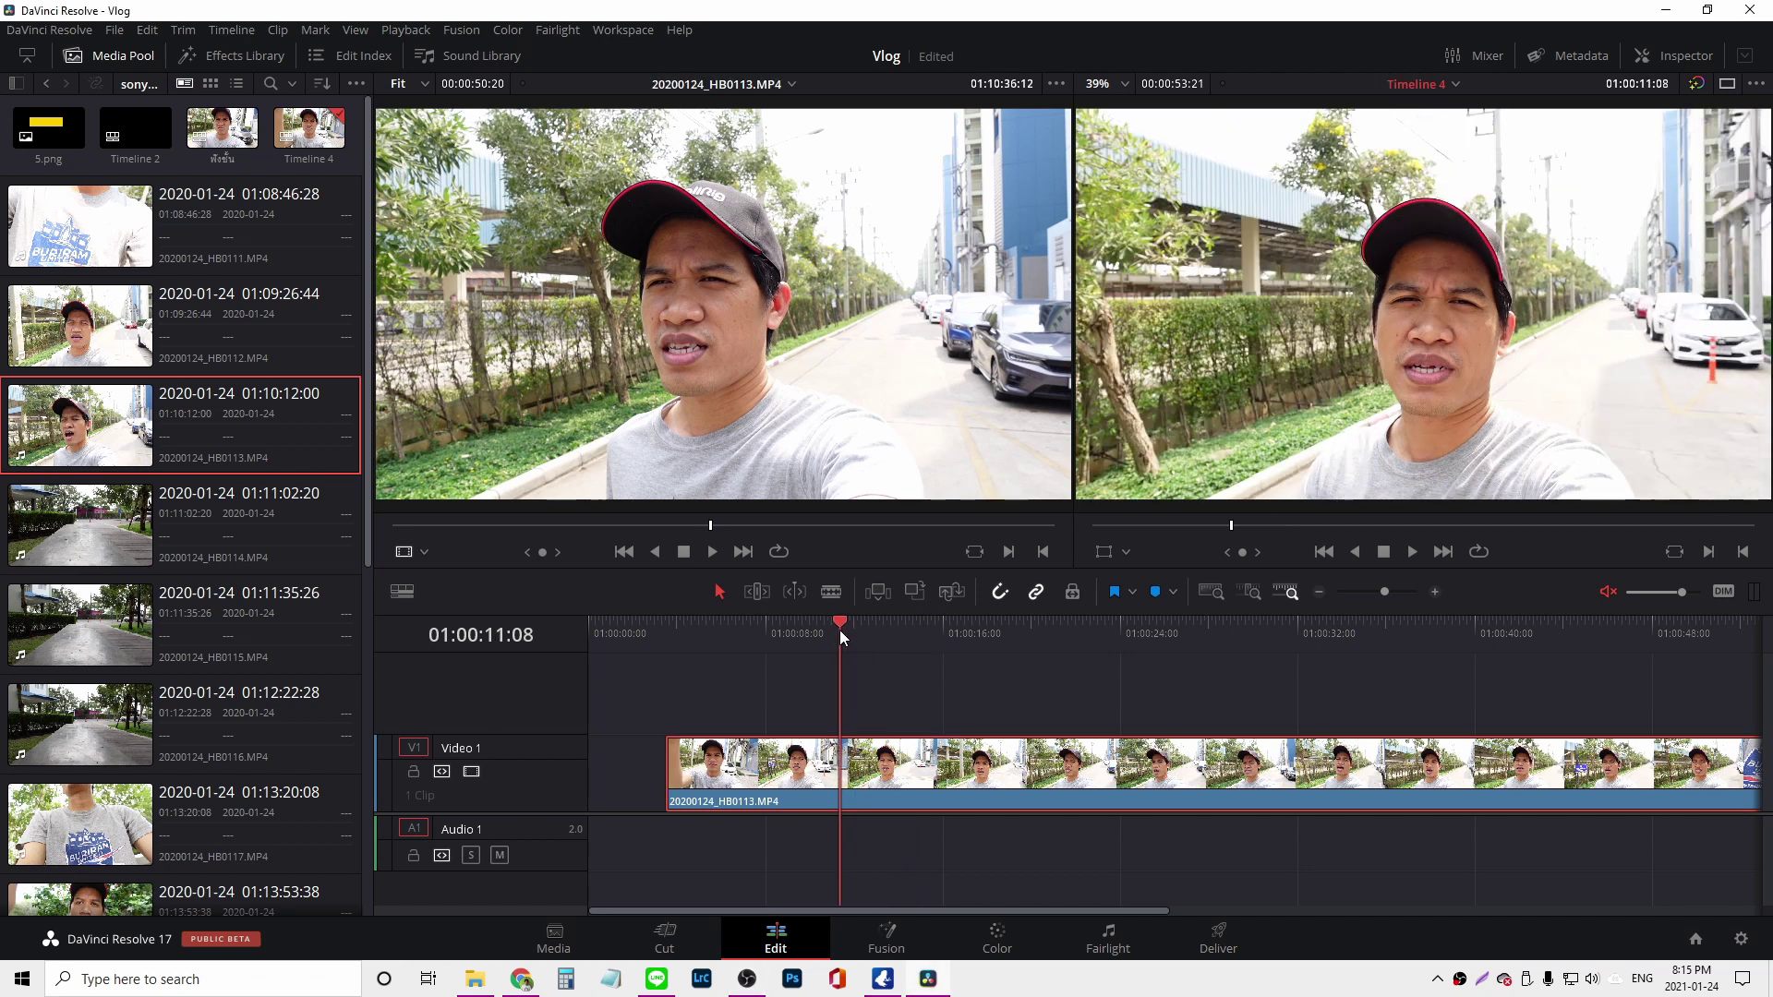
pyautogui.click(787, 425)
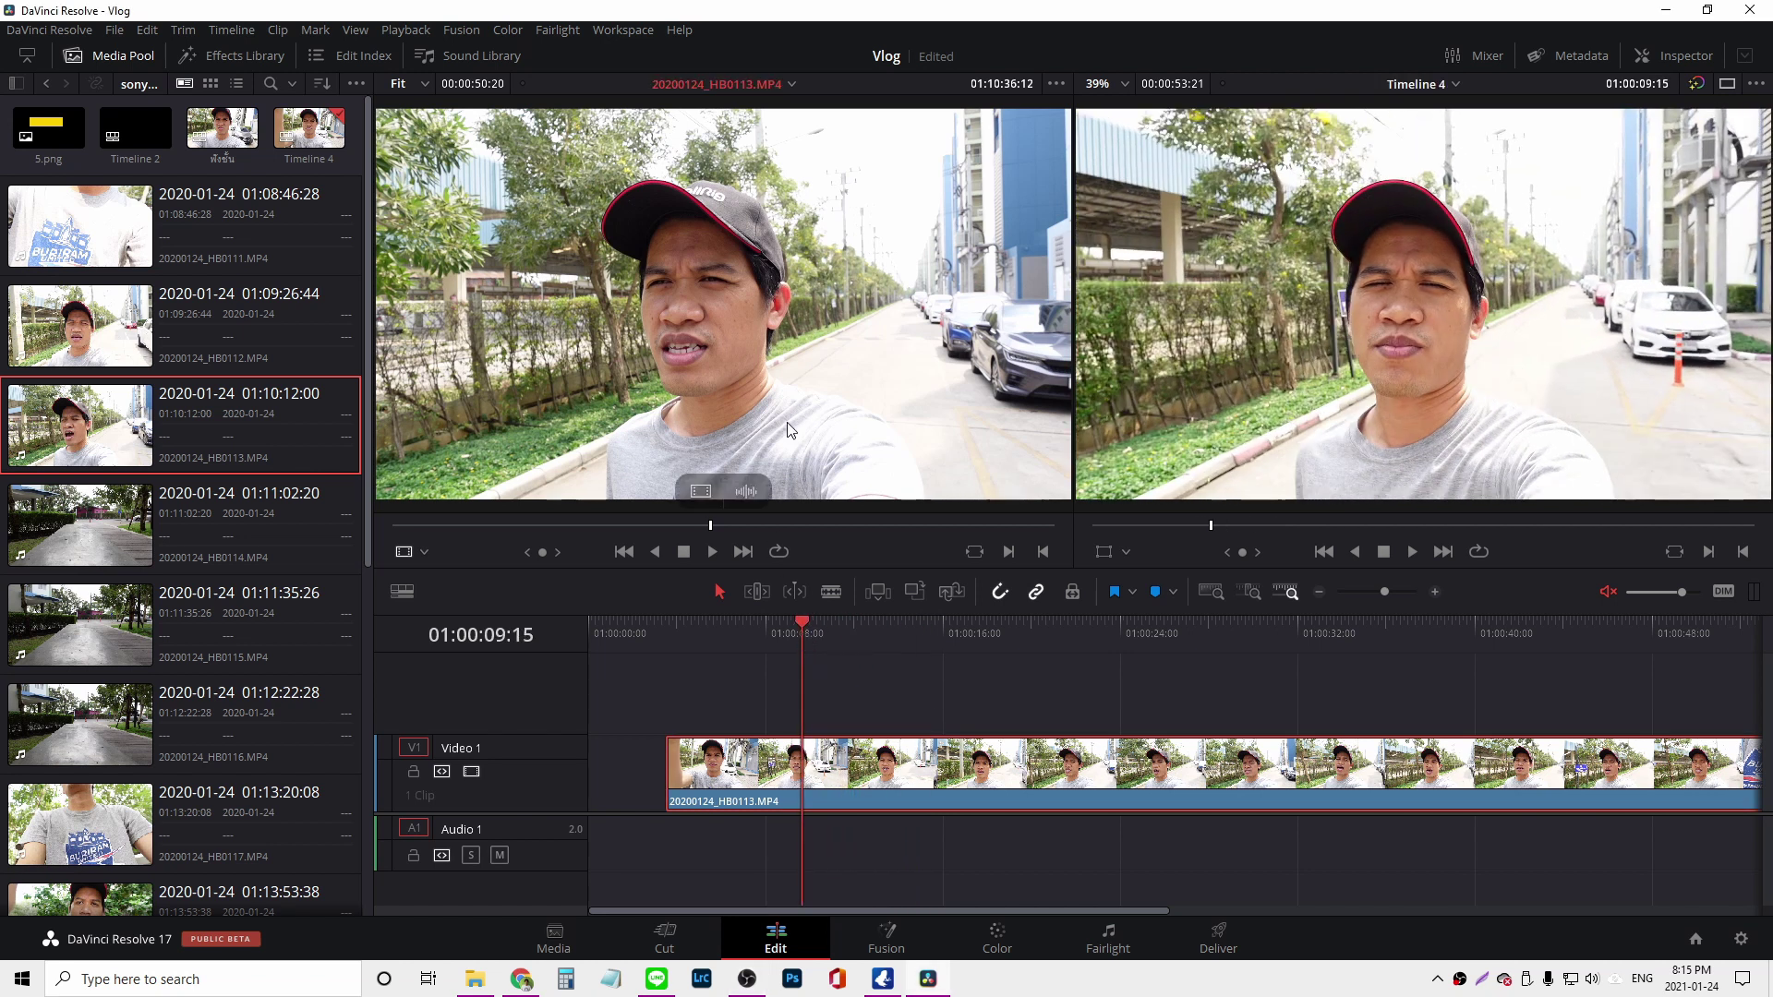
pyautogui.moveTo(713, 525)
pyautogui.mouseDown()
pyautogui.moveTo(553, 527)
pyautogui.moveTo(572, 527)
pyautogui.mouseUp()
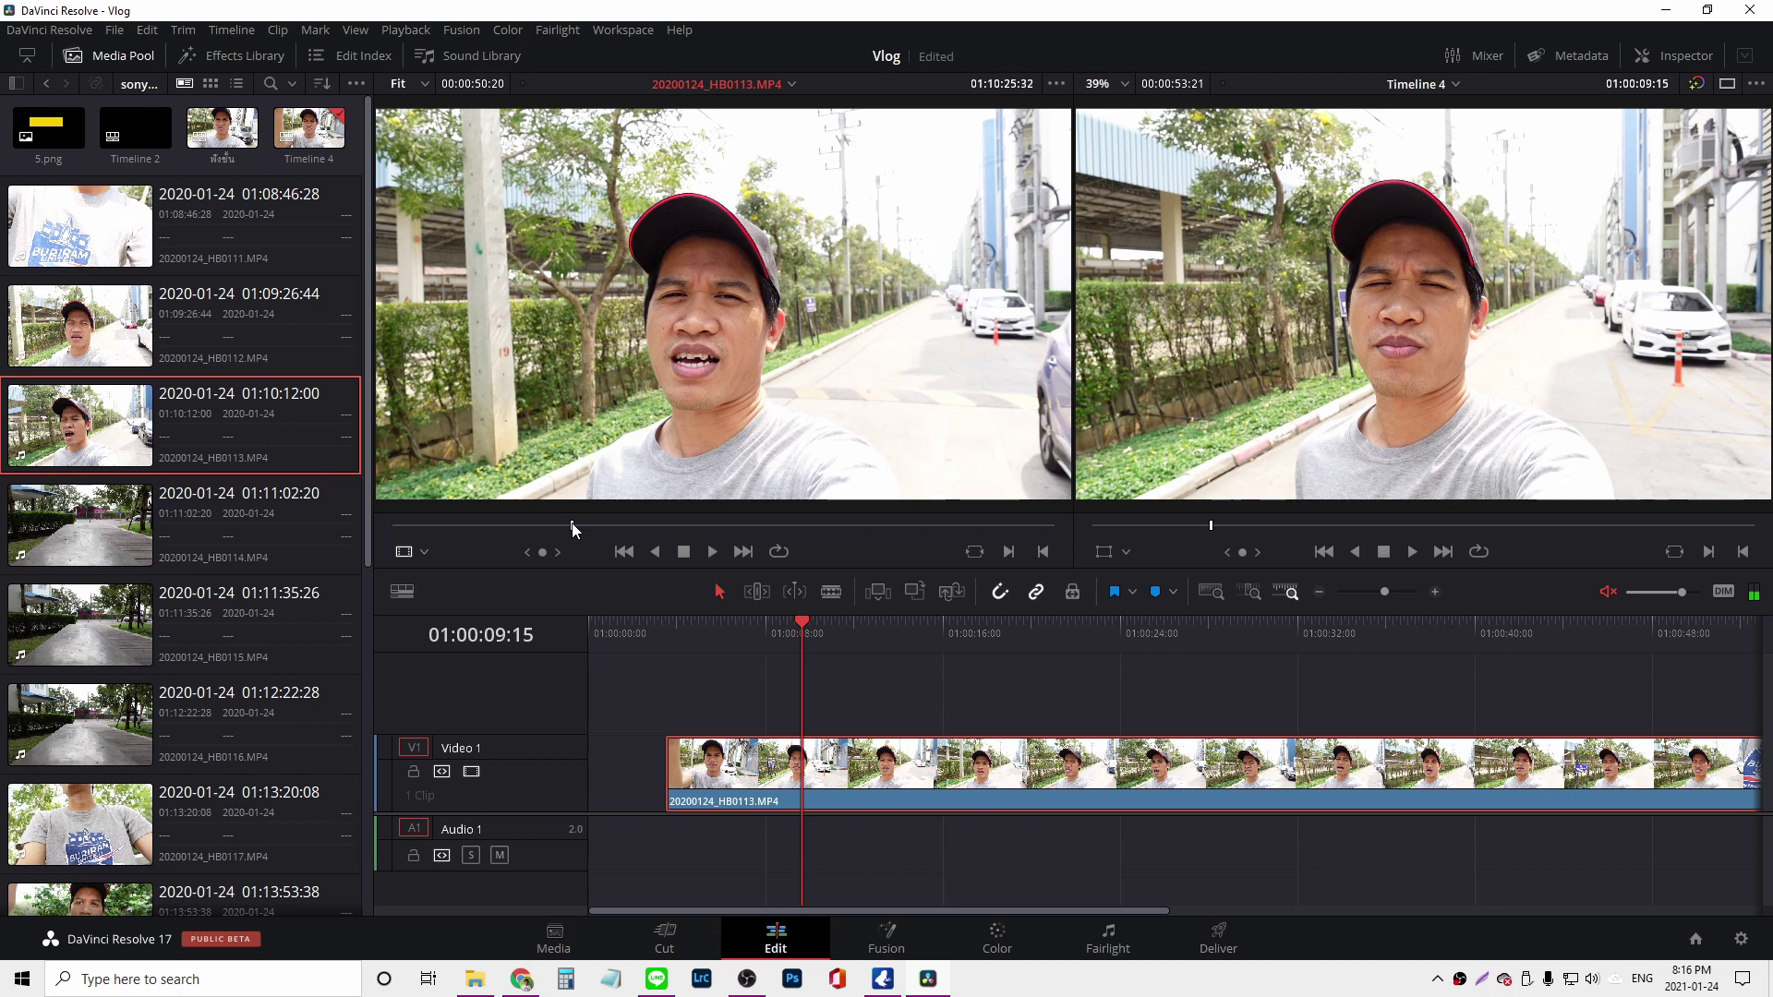
pyautogui.moveTo(573, 527); pyautogui.dragTo(553, 527)
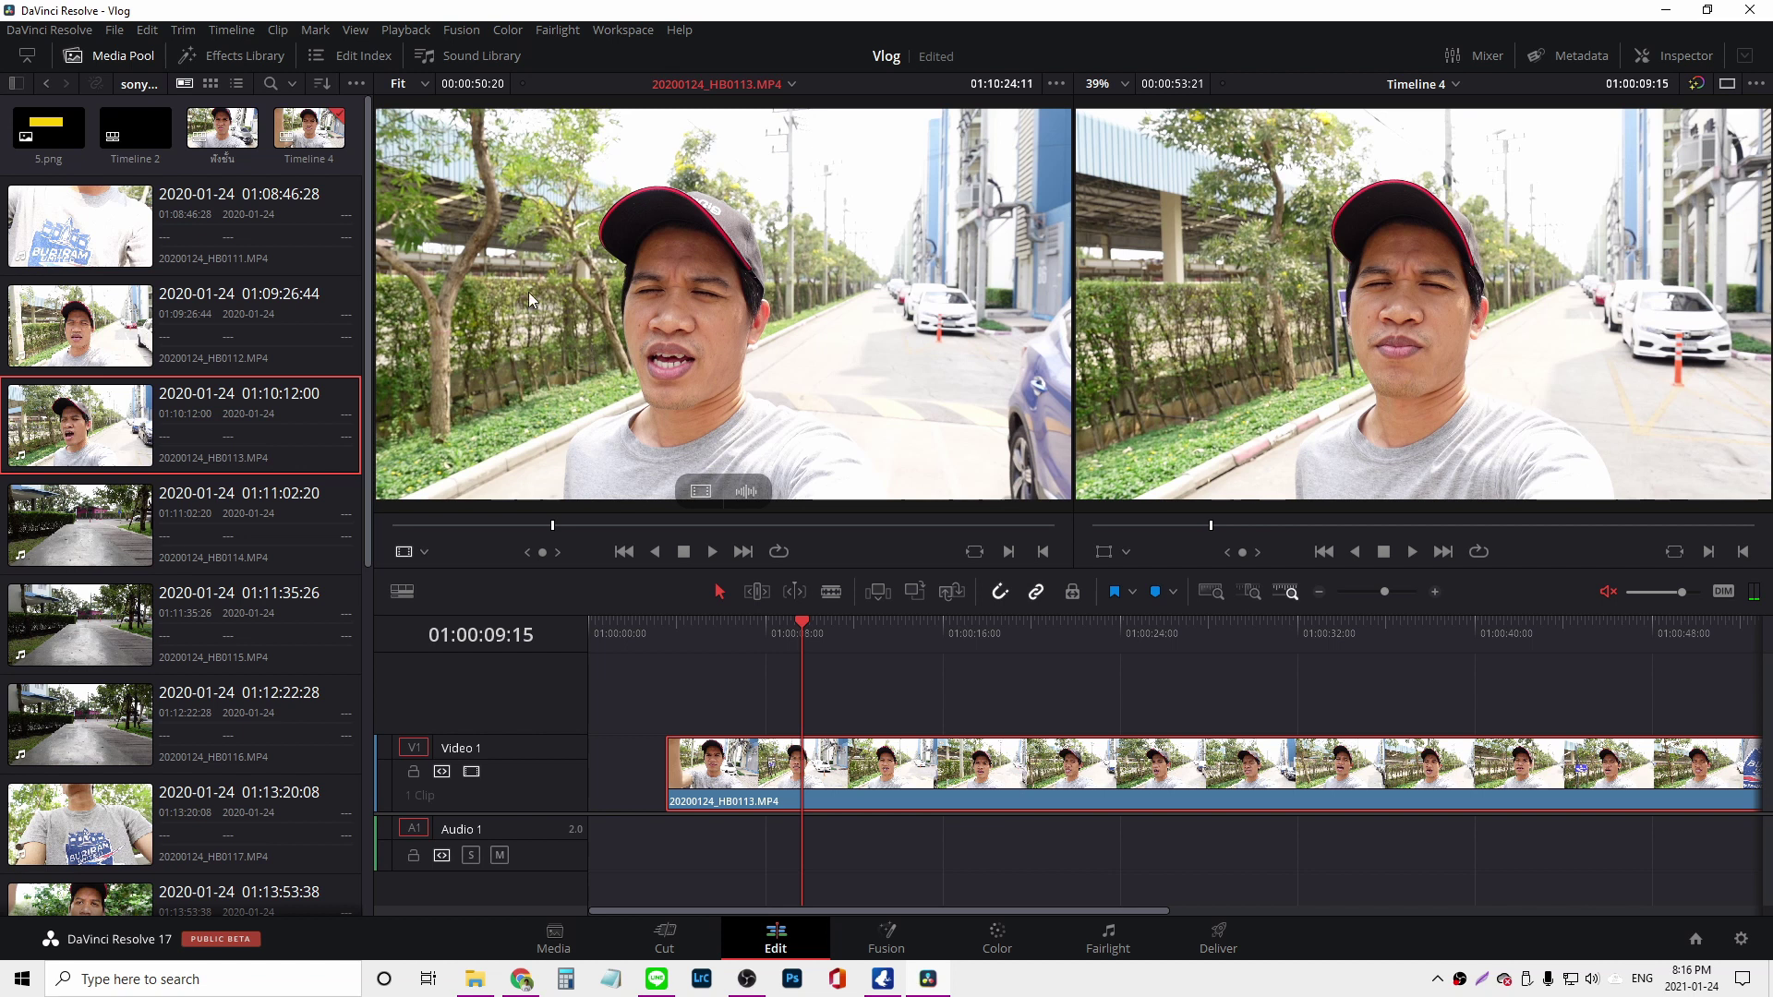
# - Play the source clip, then park the timeline playhead at 01:00:23:19
pyautogui.press('space')
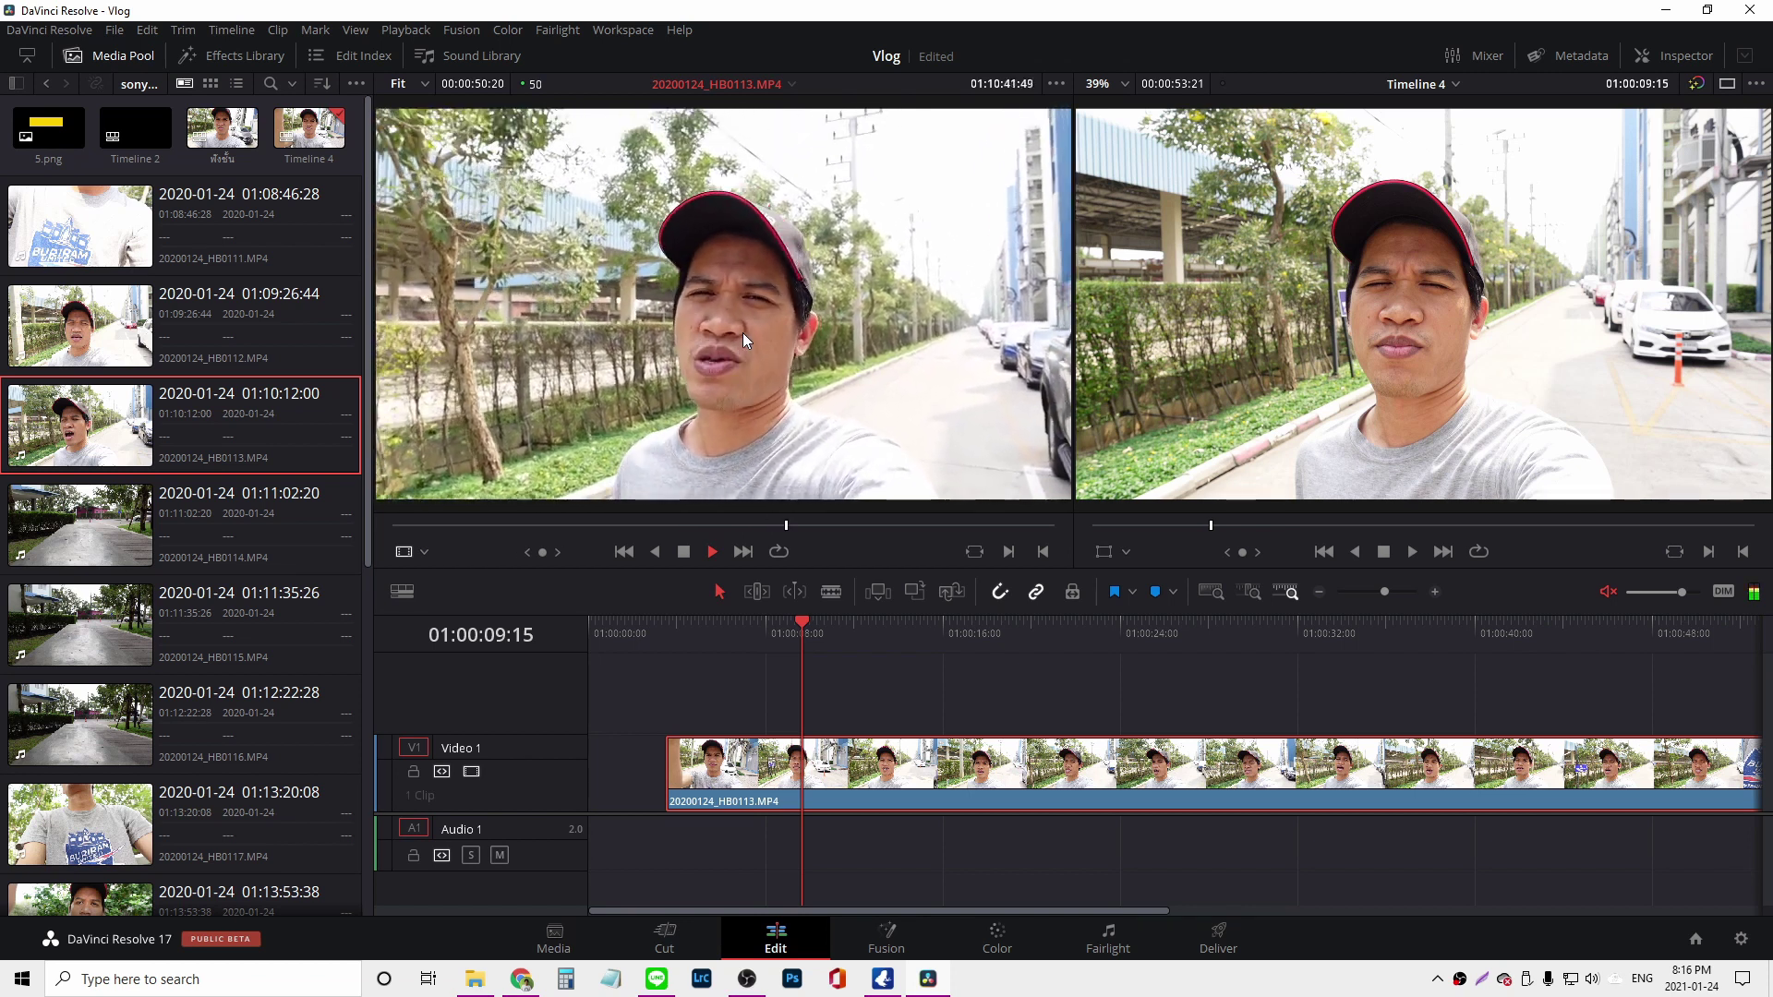
pyautogui.press('space')
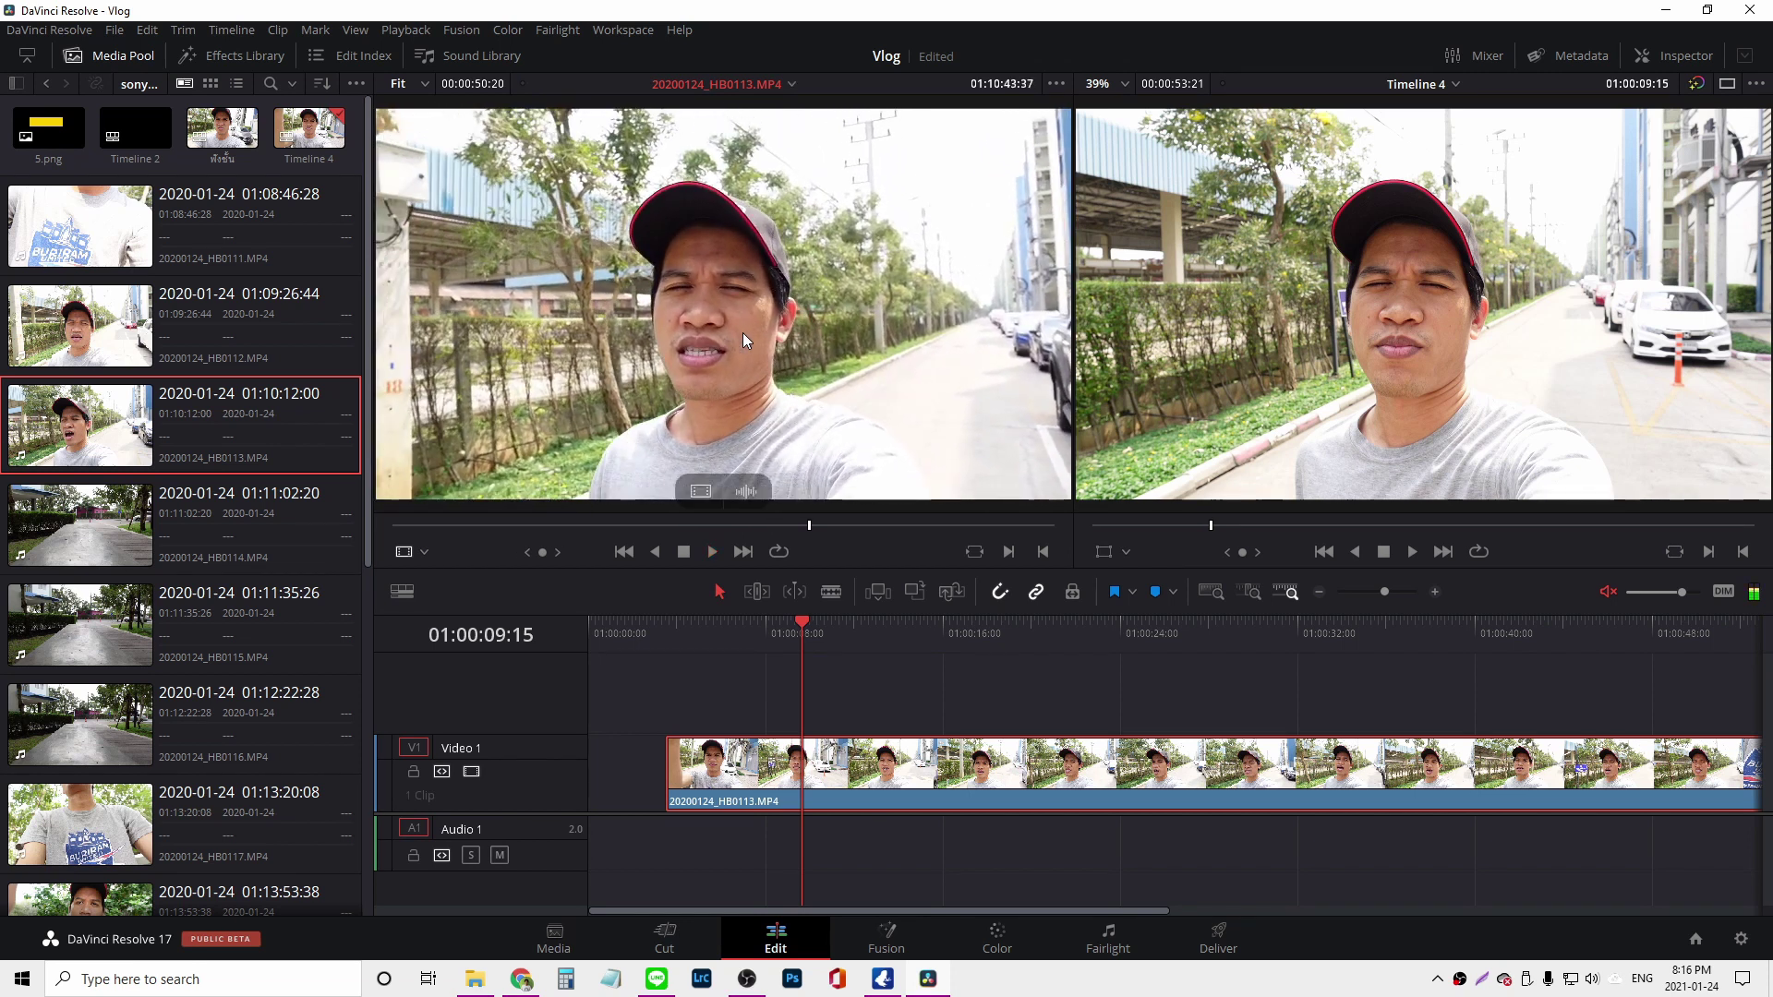
pyautogui.moveTo(798, 624); pyautogui.dragTo(1116, 647)
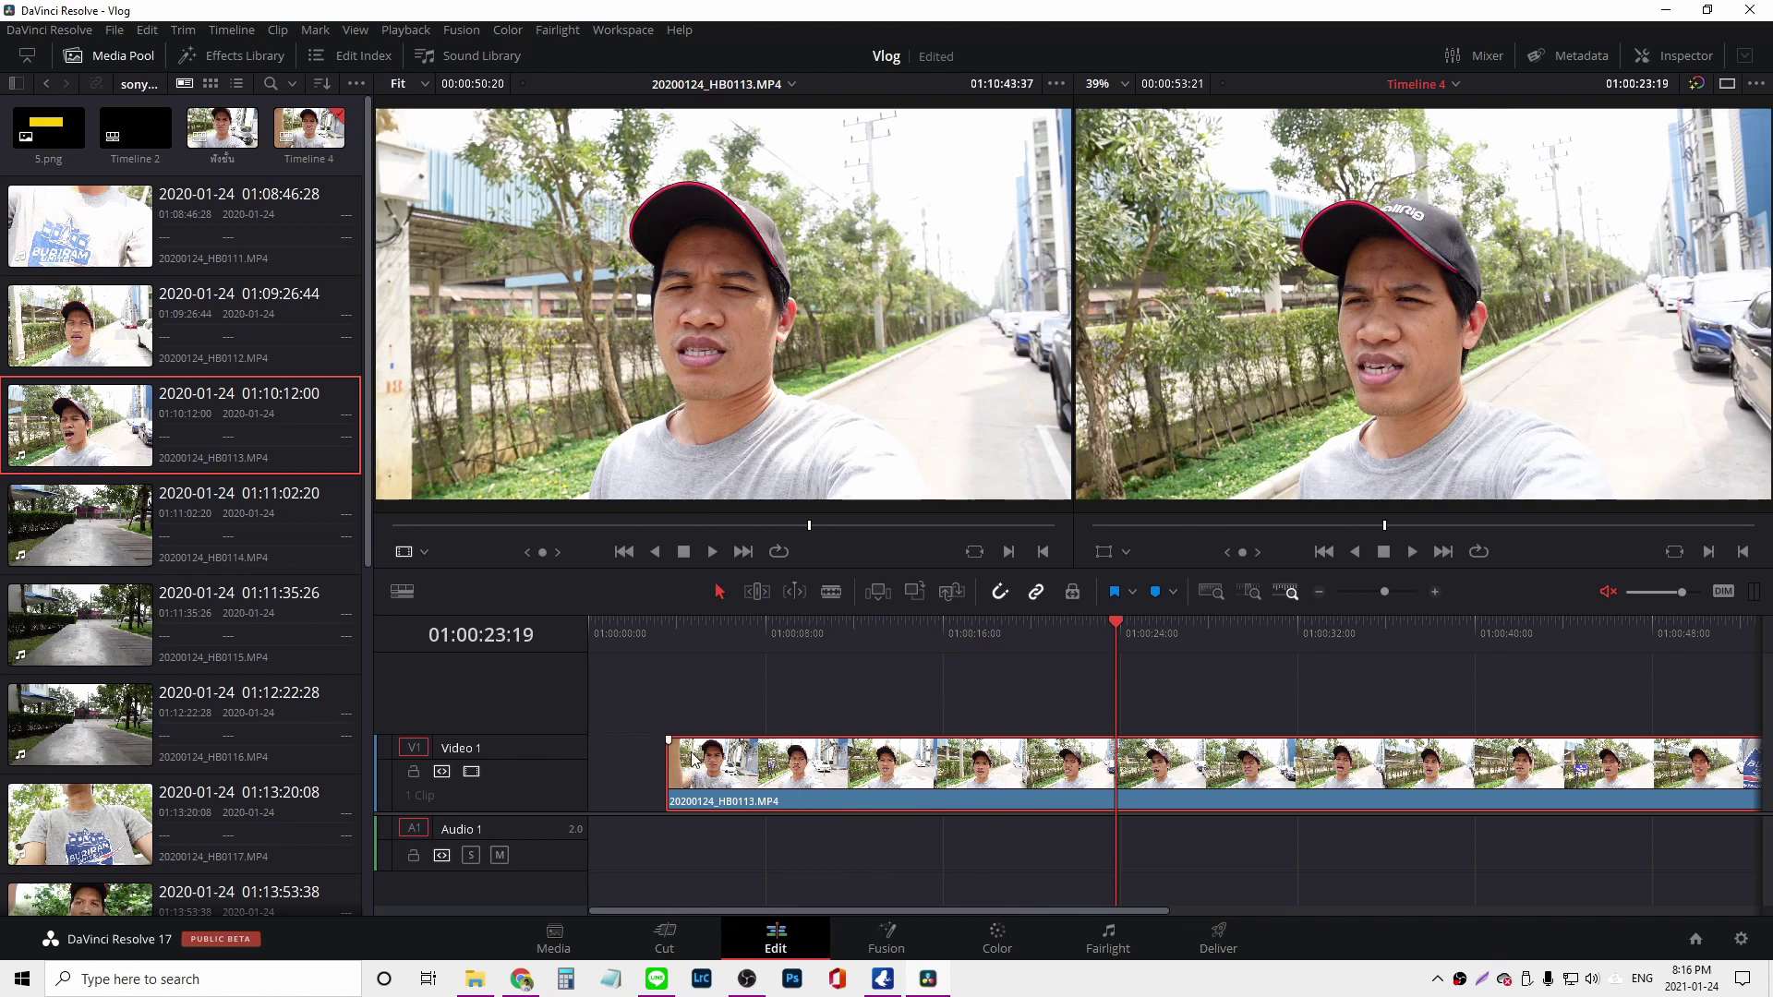
# - Blade the clip at 01:00:23:19, then select and play back the first part
pyautogui.click(831, 592)
pyautogui.click(1117, 762)
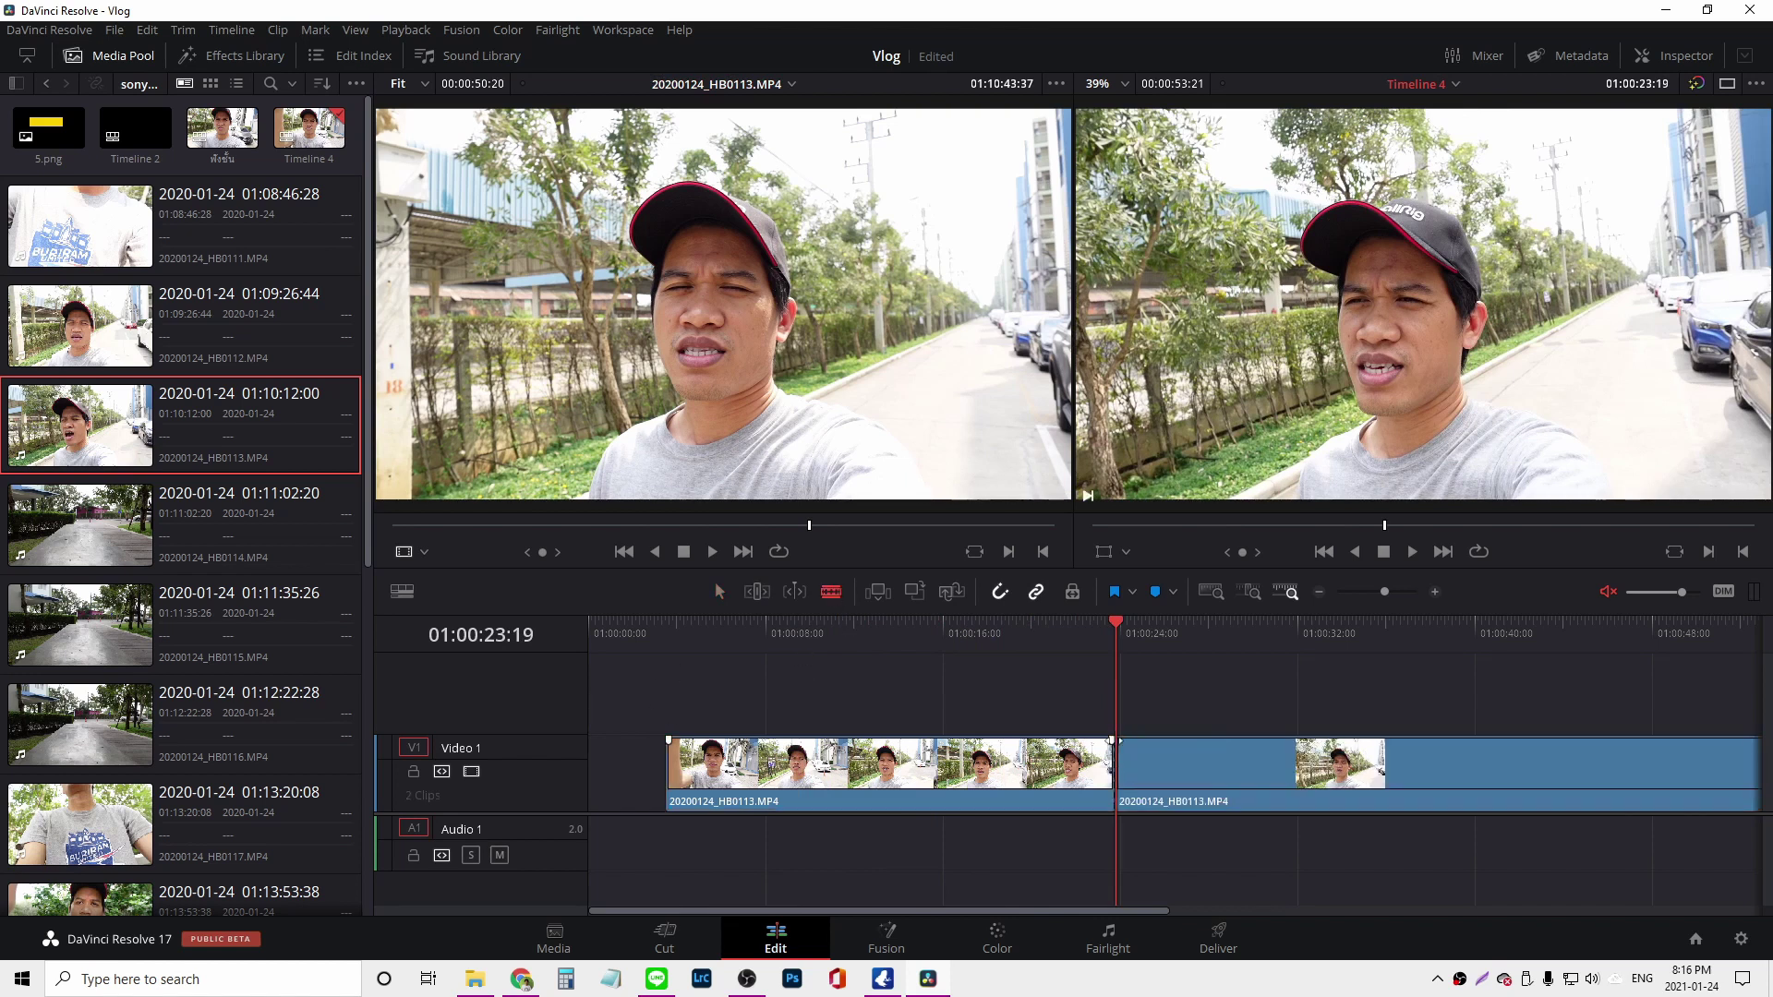
pyautogui.press('a')
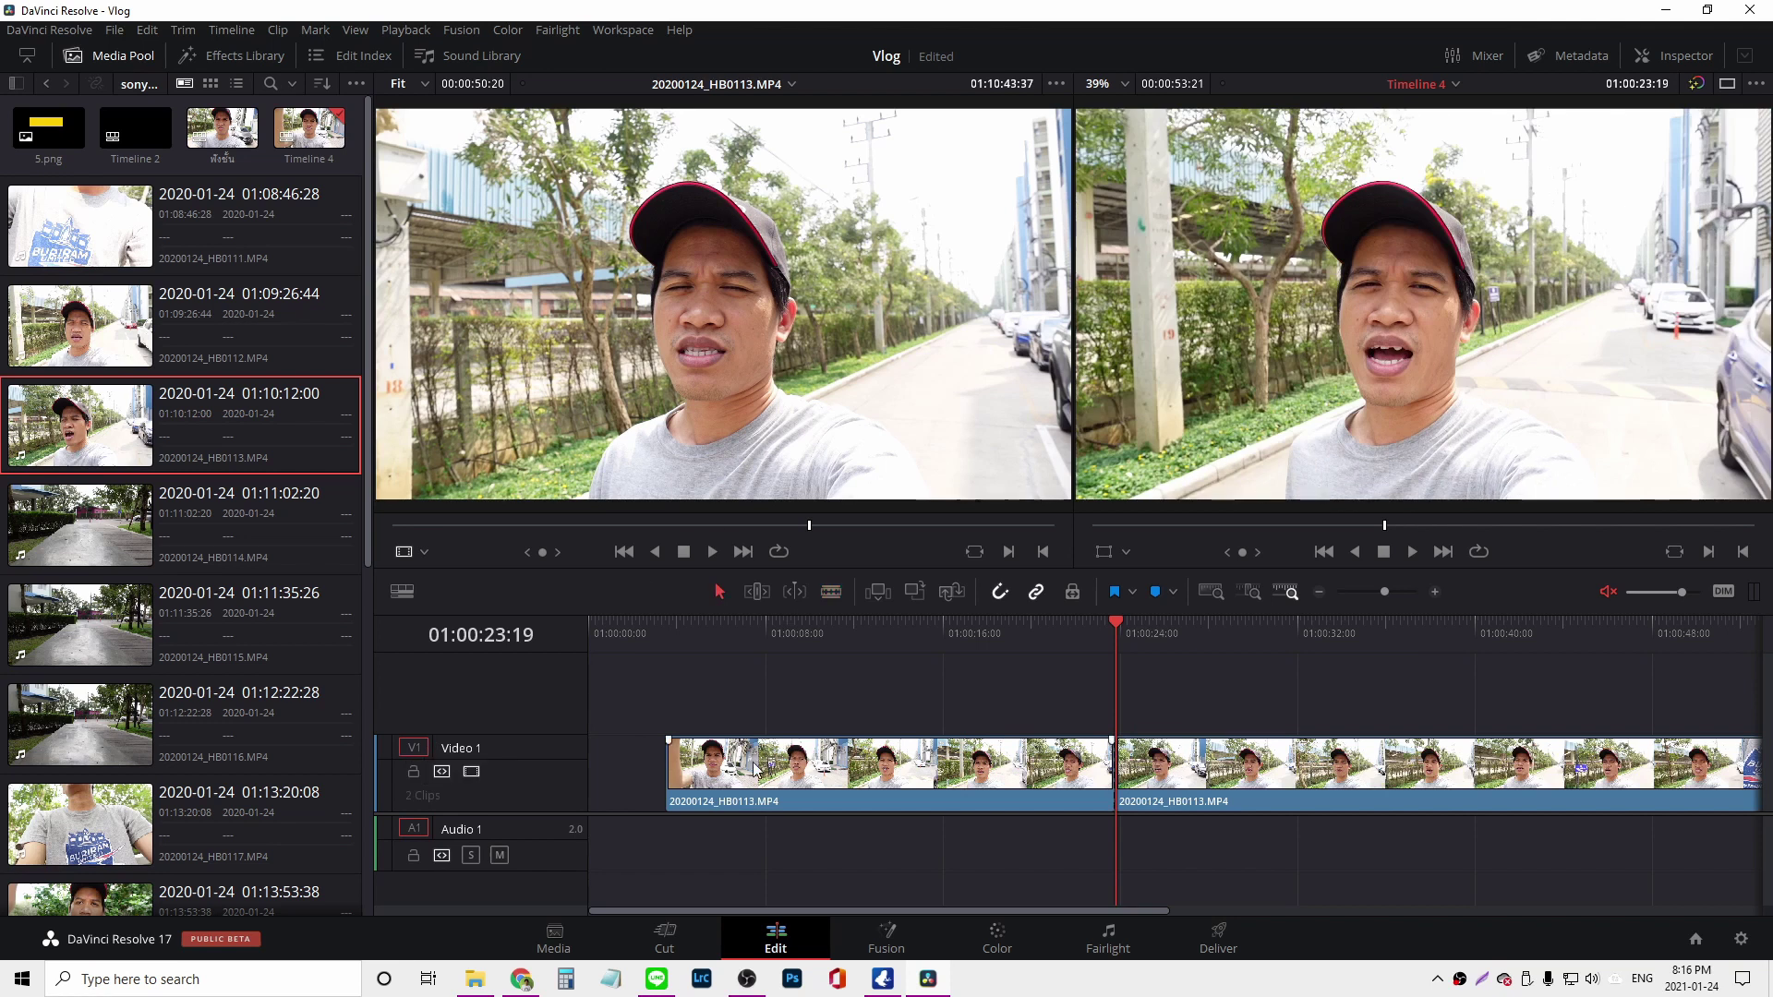
pyautogui.click(753, 776)
pyautogui.moveTo(1108, 628); pyautogui.dragTo(812, 628)
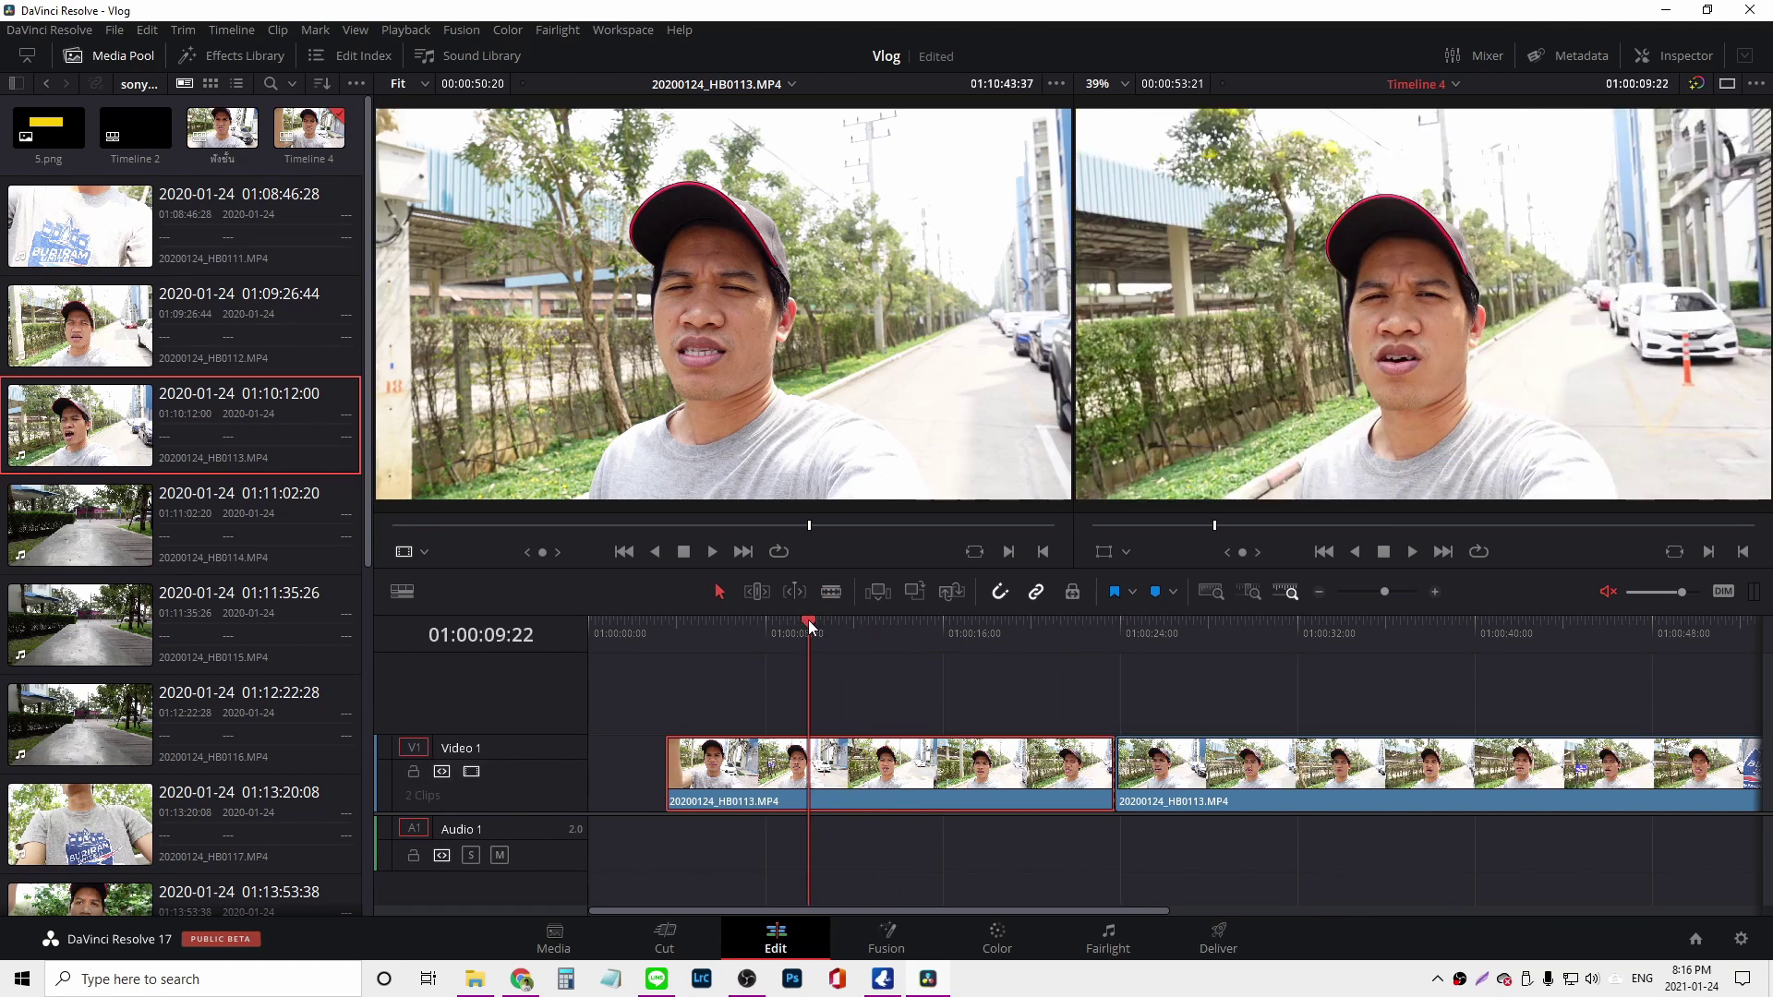
pyautogui.press('space')
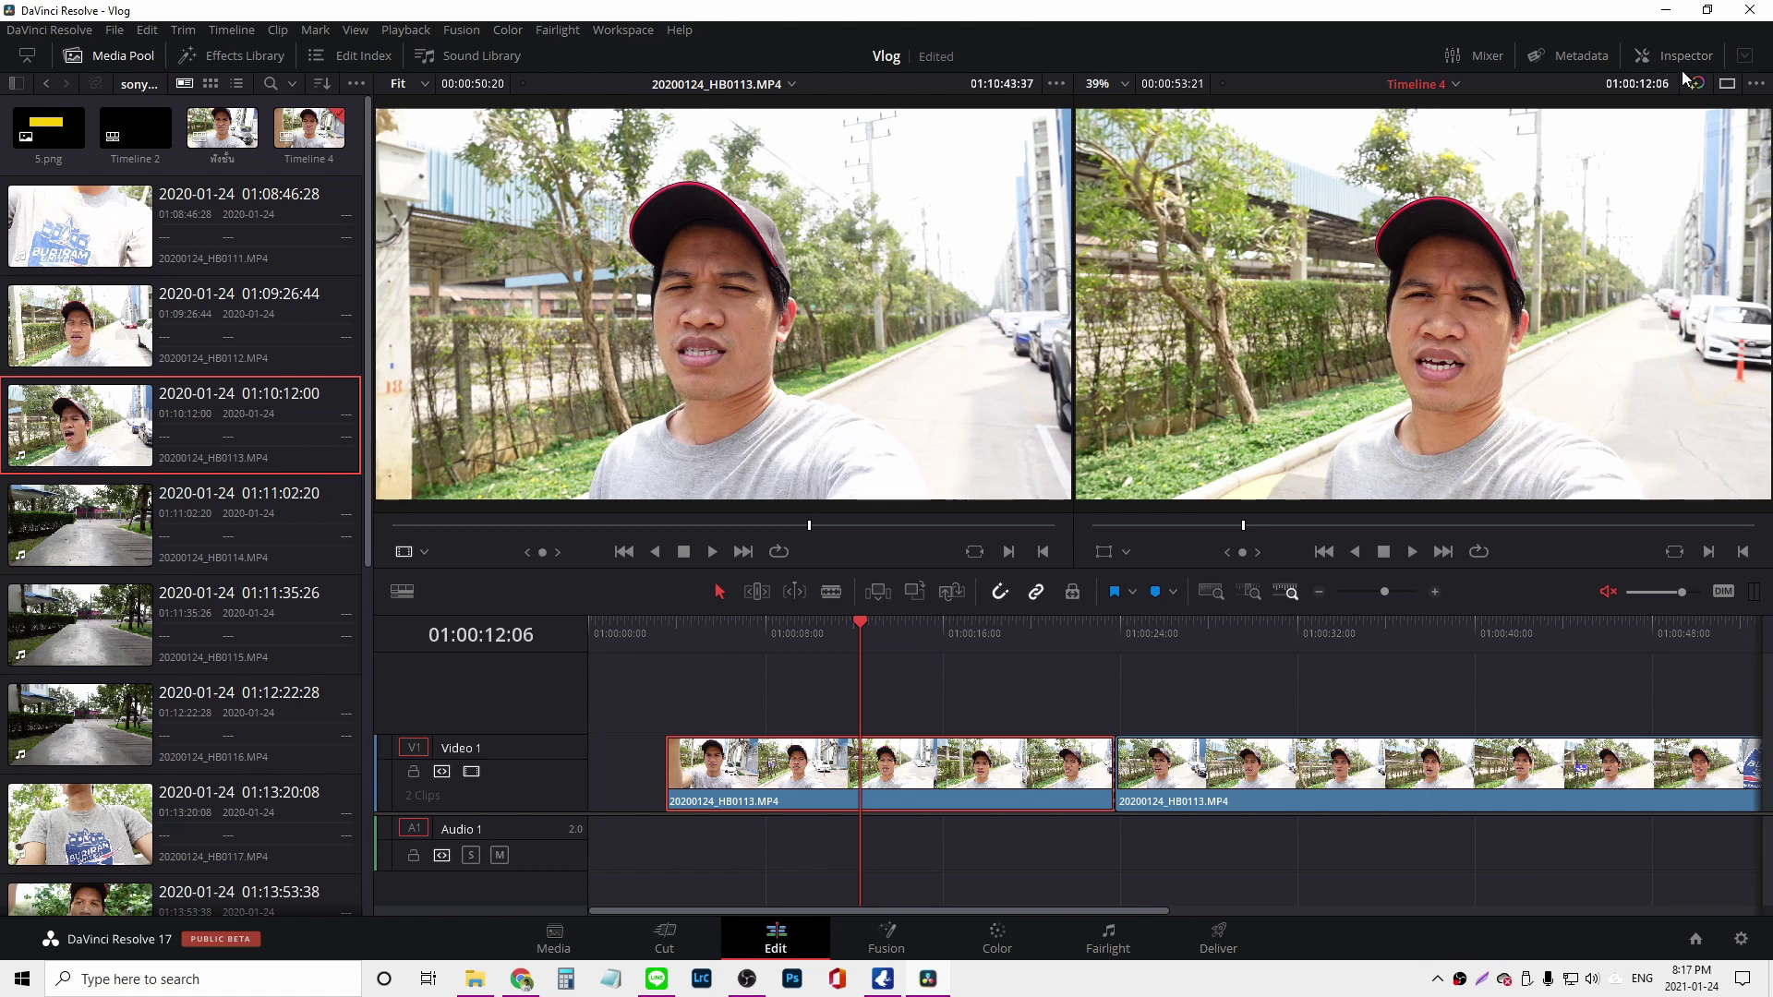
# - In the Inspector, set Transform Position X to 0 and scroll down to Stabilization
pyautogui.click(1682, 54)
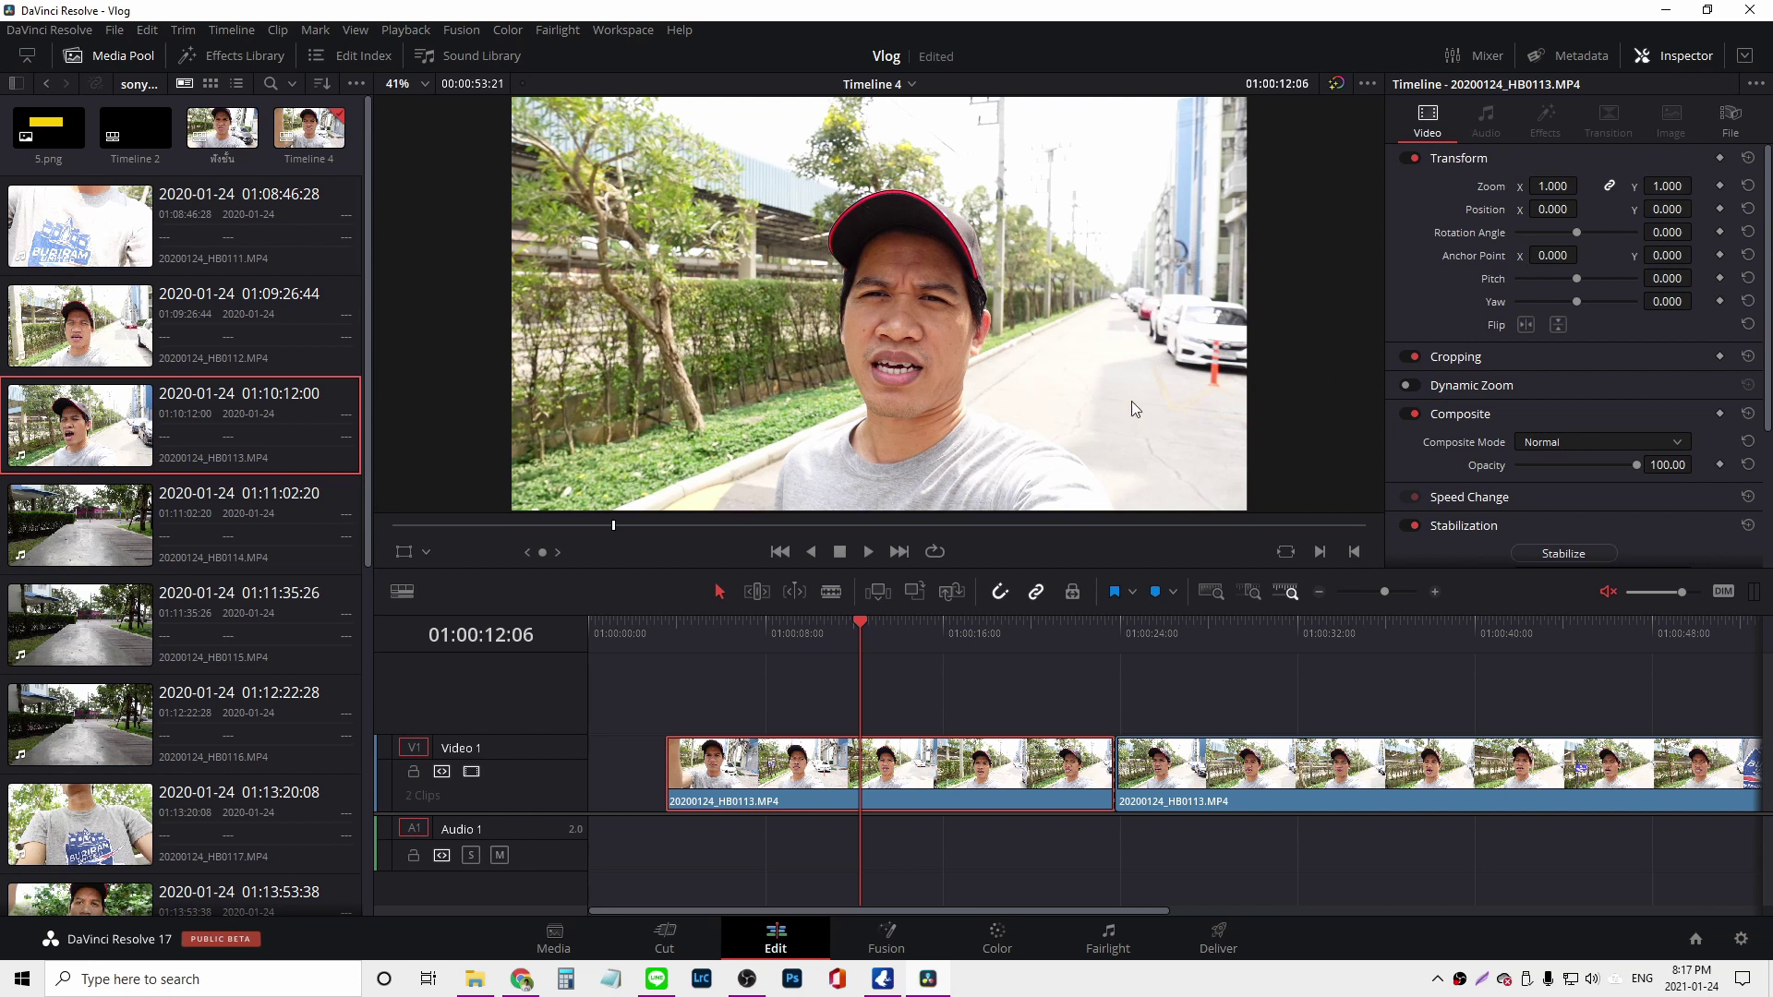
pyautogui.moveTo(1555, 209)
pyautogui.mouseDown()
pyautogui.moveTo(1583, 207)
pyautogui.moveTo(1554, 209)
pyautogui.mouseUp()
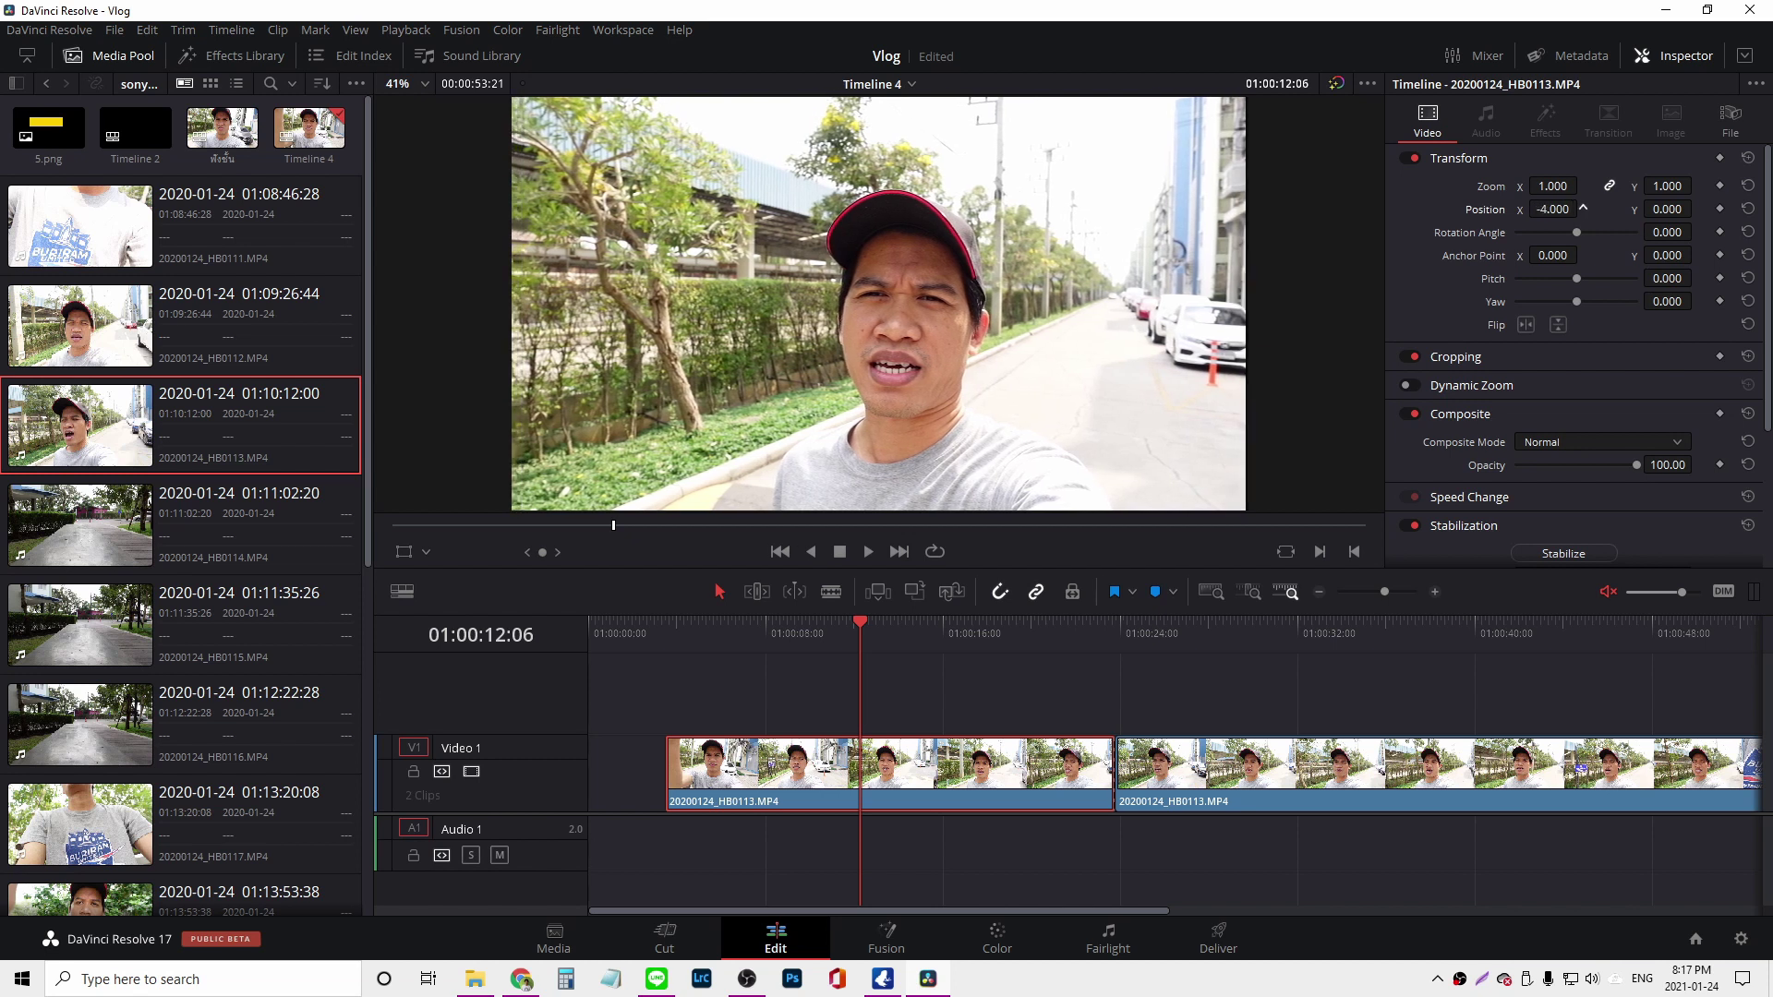
pyautogui.click(1553, 208)
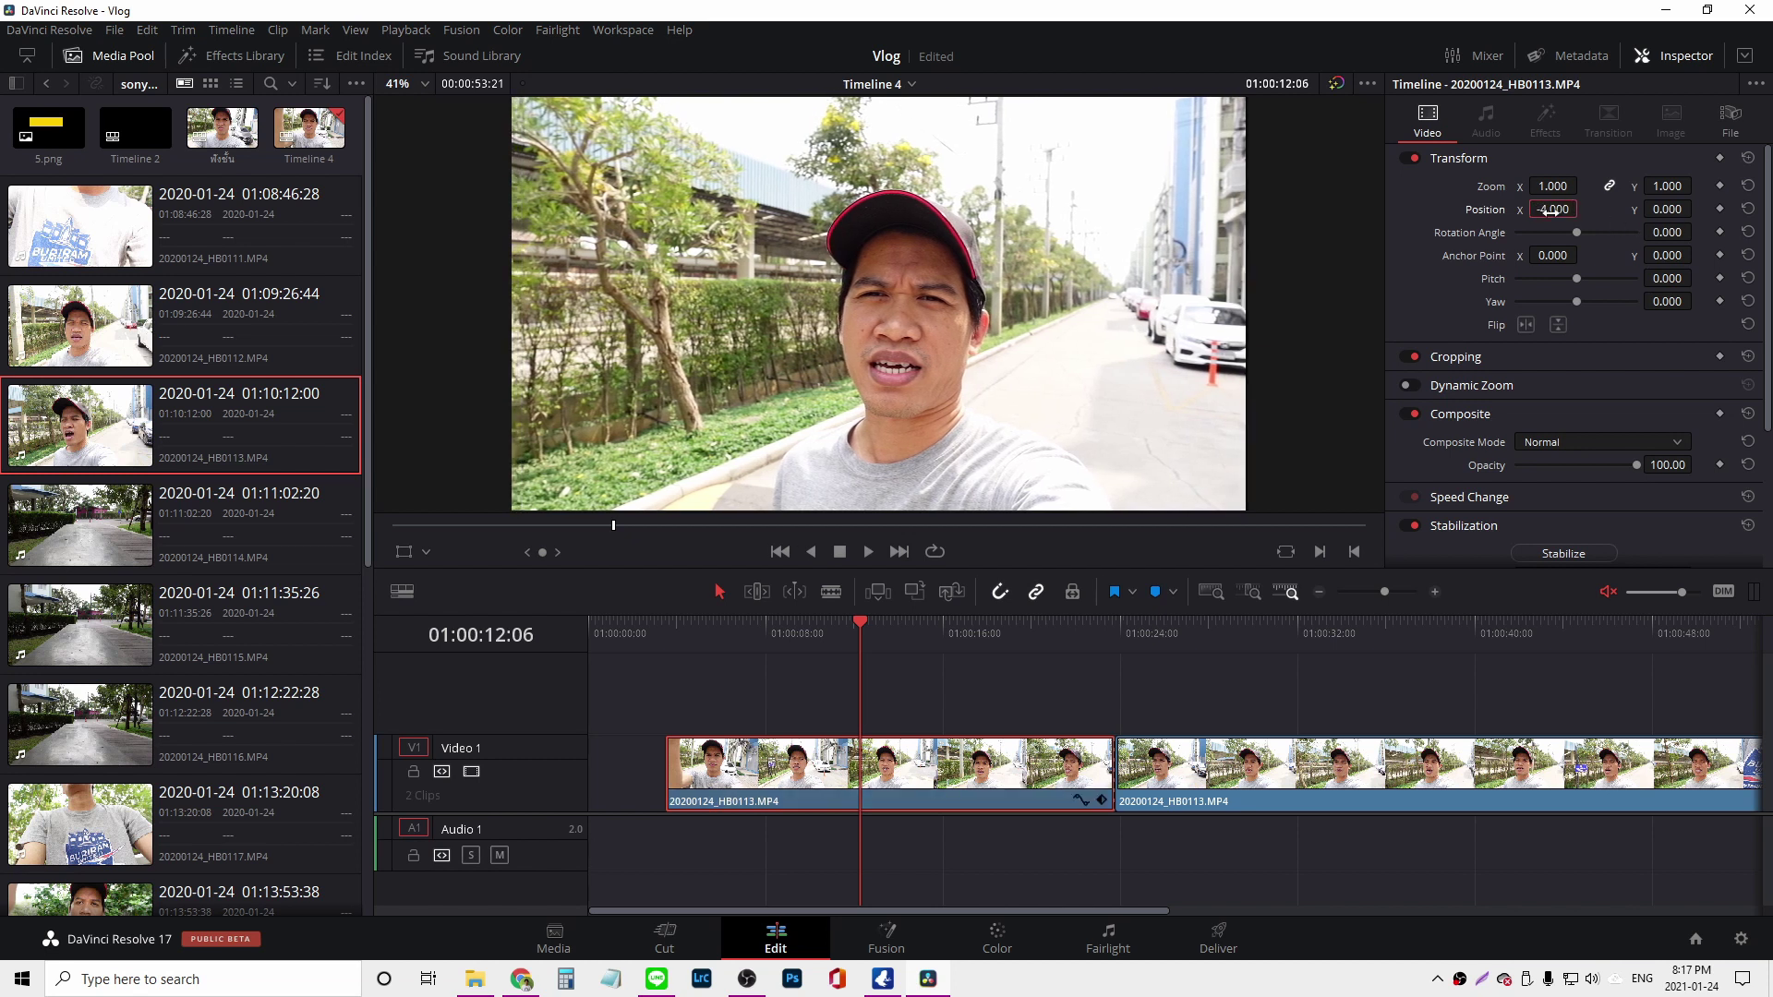
pyautogui.write('0')
pyautogui.press('Return')
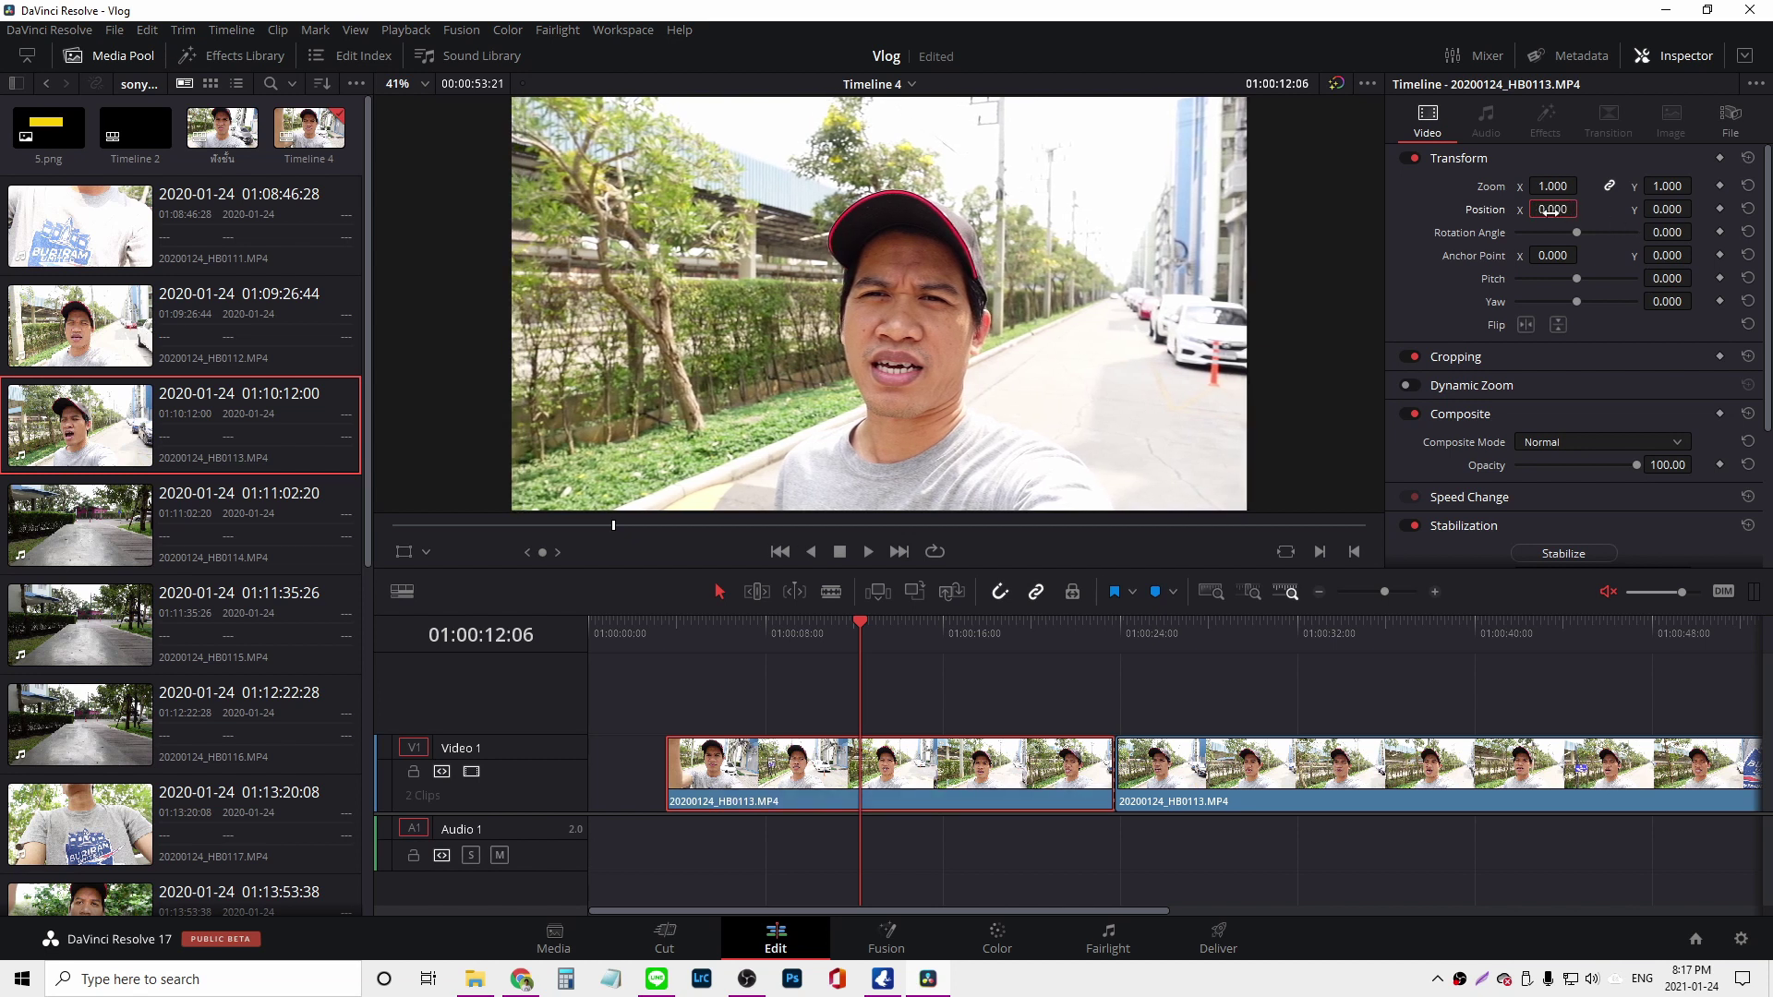
pyautogui.moveTo(1769, 277); pyautogui.dragTo(1769, 409)
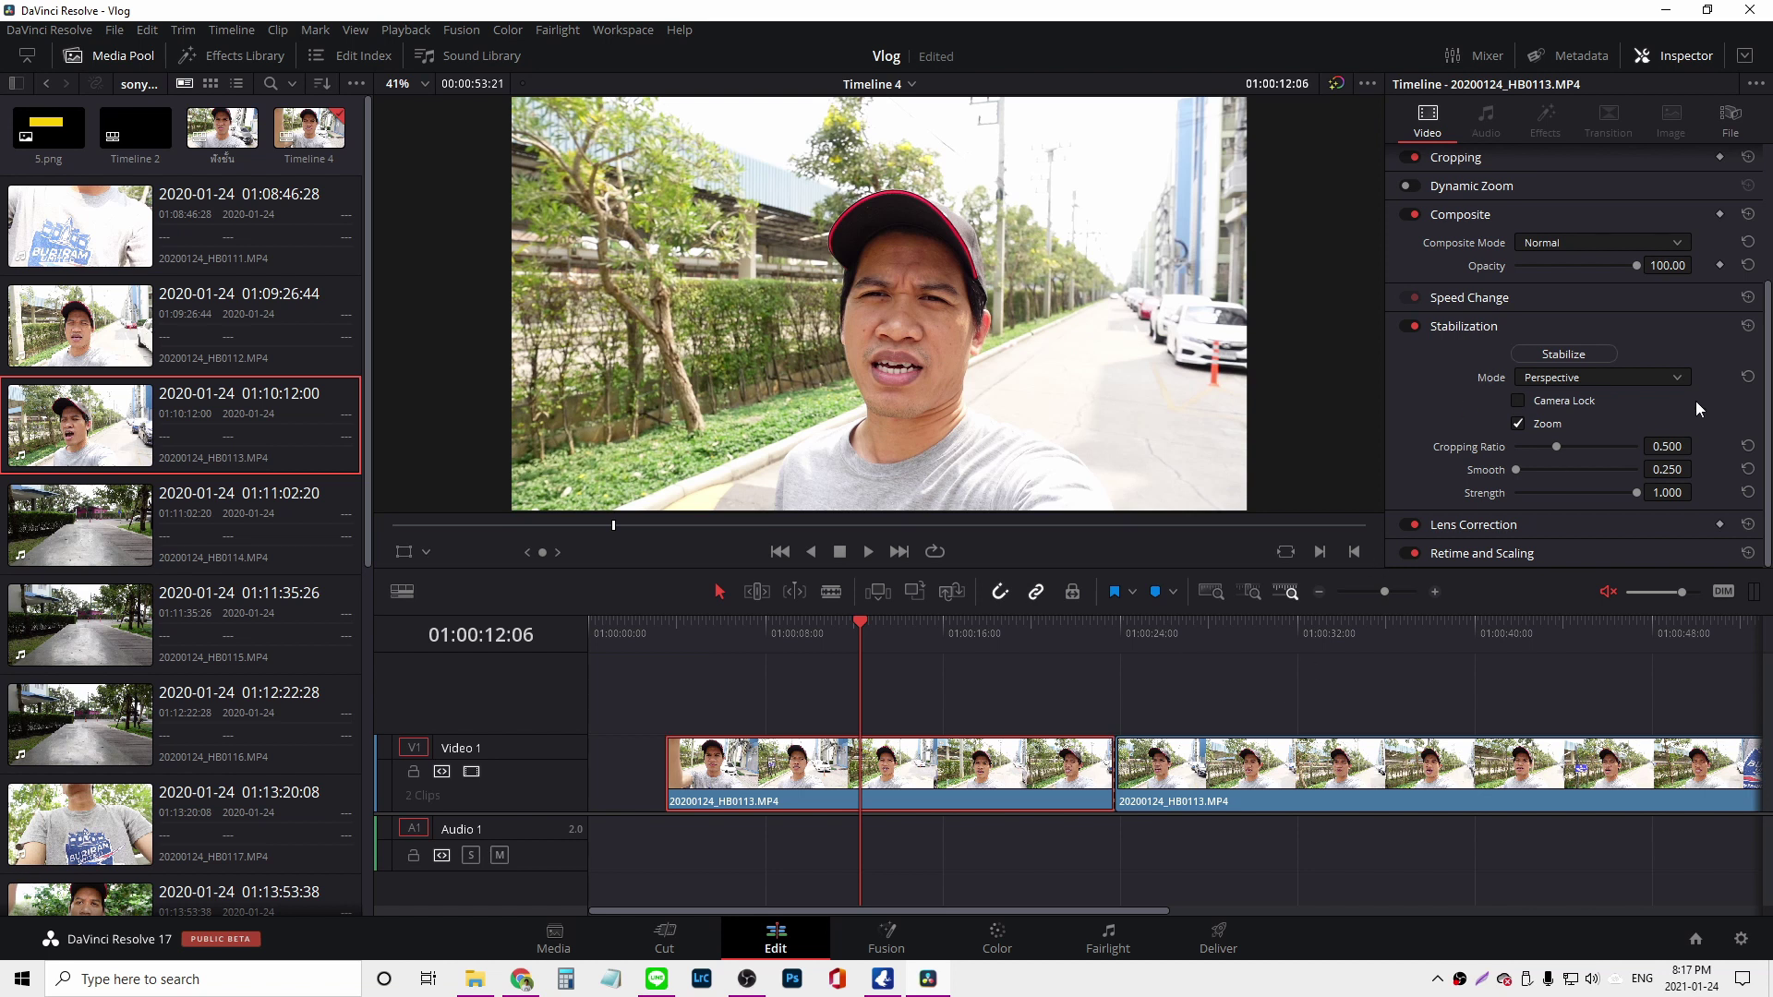
# - Keep Perspective as the stabilization mode and run Stabilize on the first part
pyautogui.click(1642, 381)
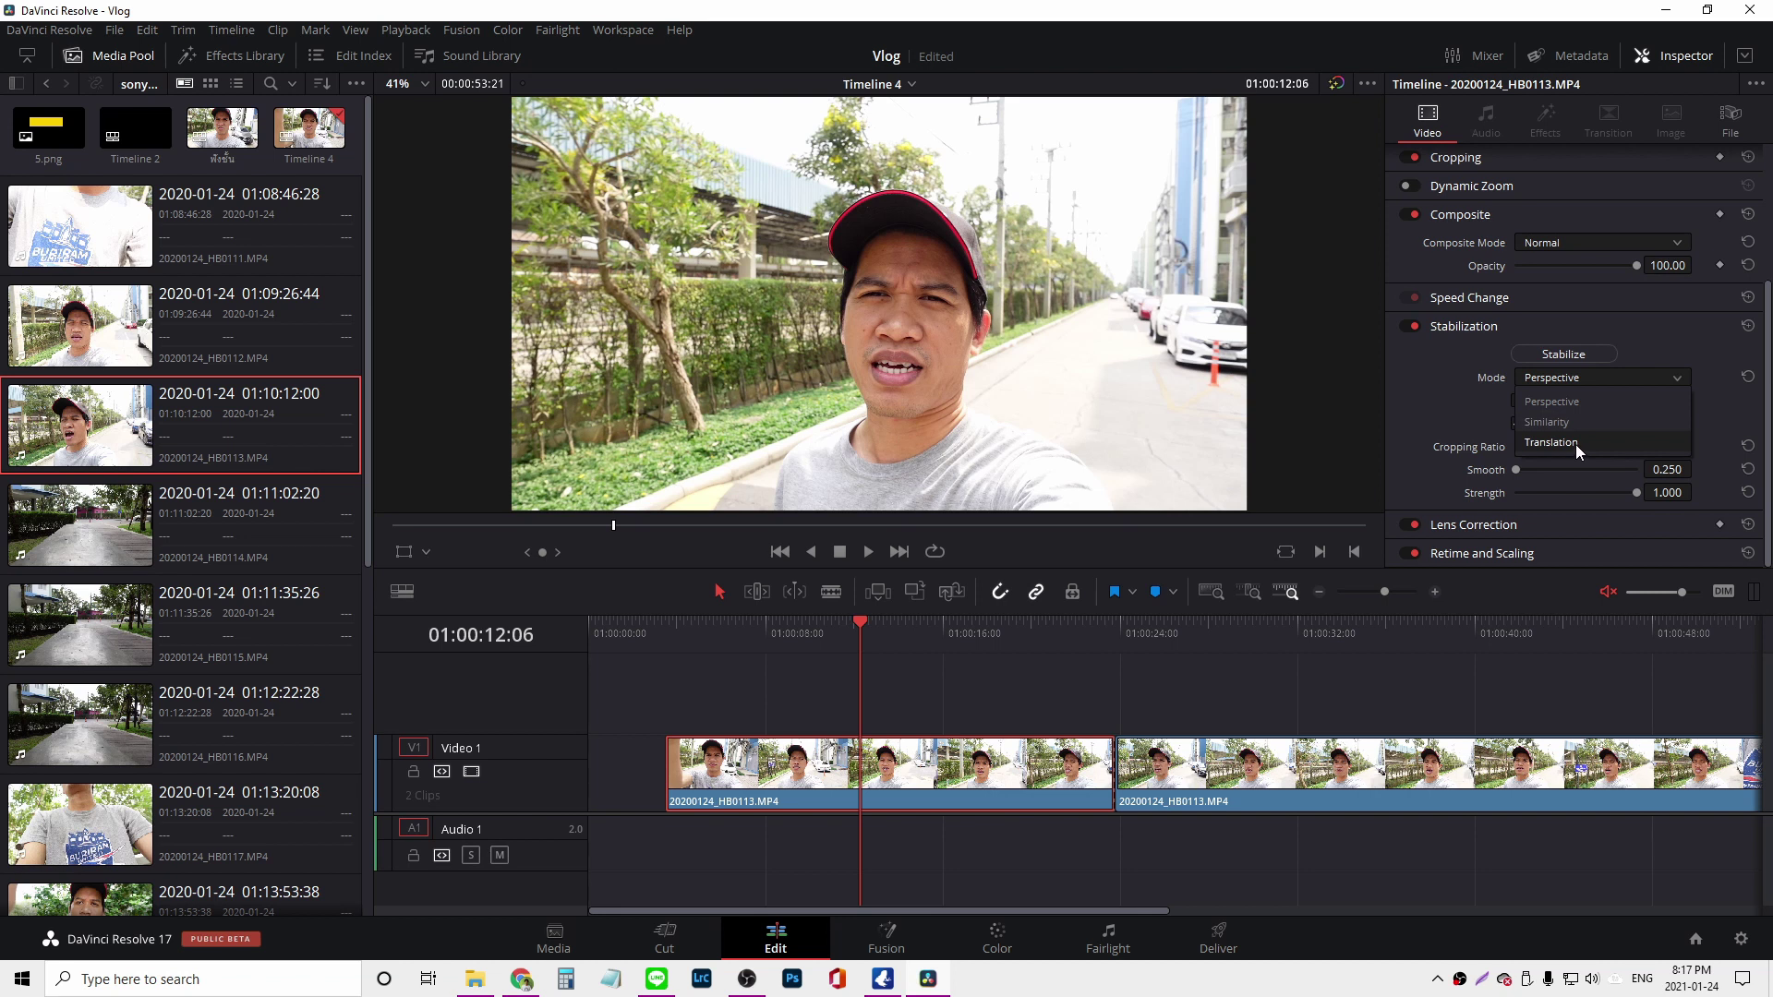
pyautogui.click(1710, 401)
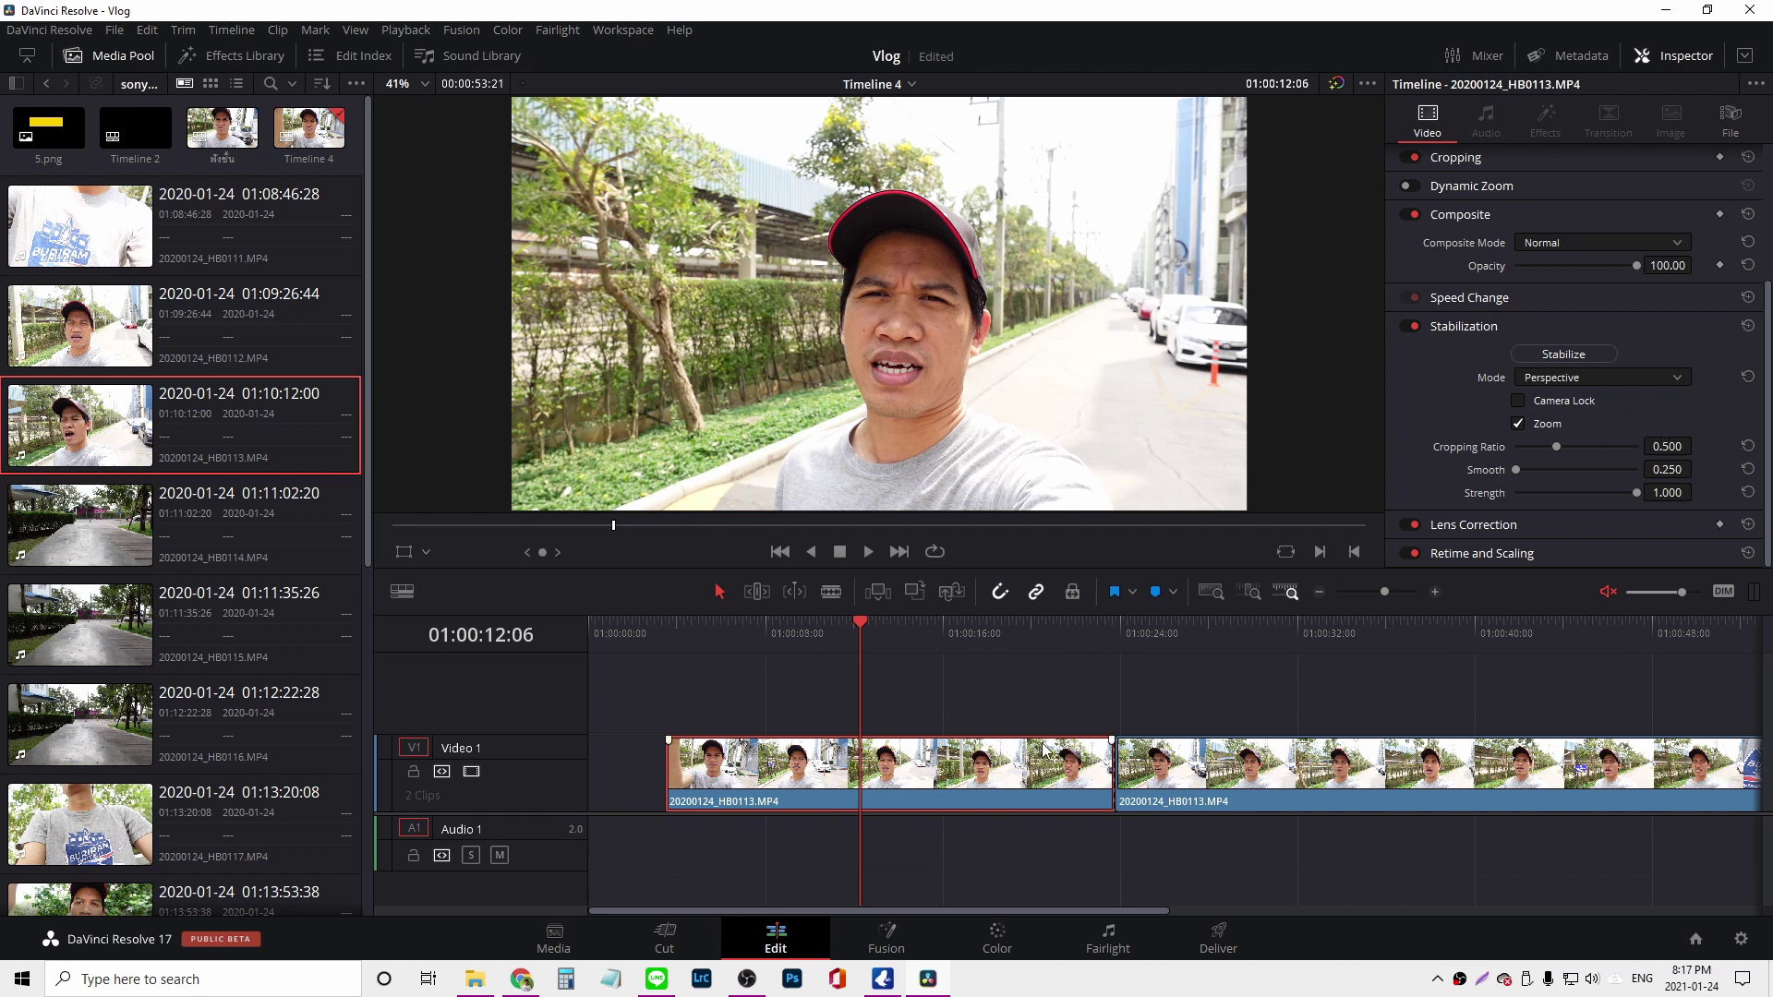
pyautogui.click(1556, 354)
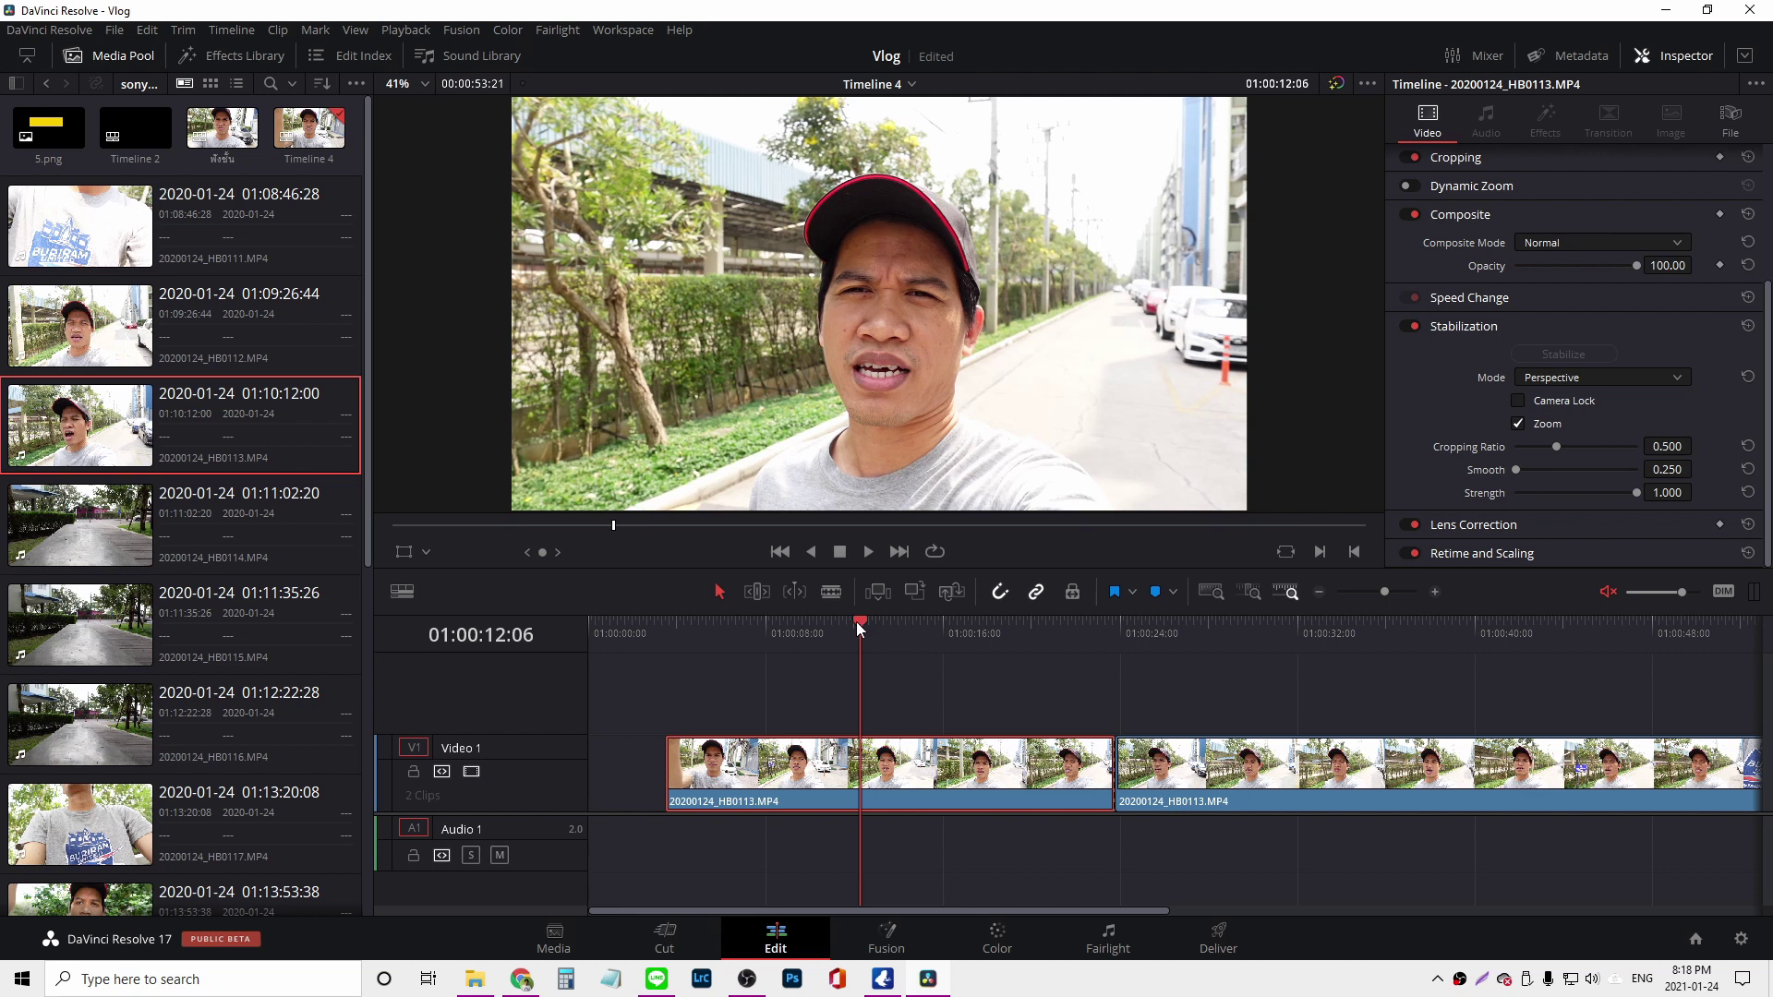
pyautogui.moveTo(856, 623); pyautogui.dragTo(718, 622)
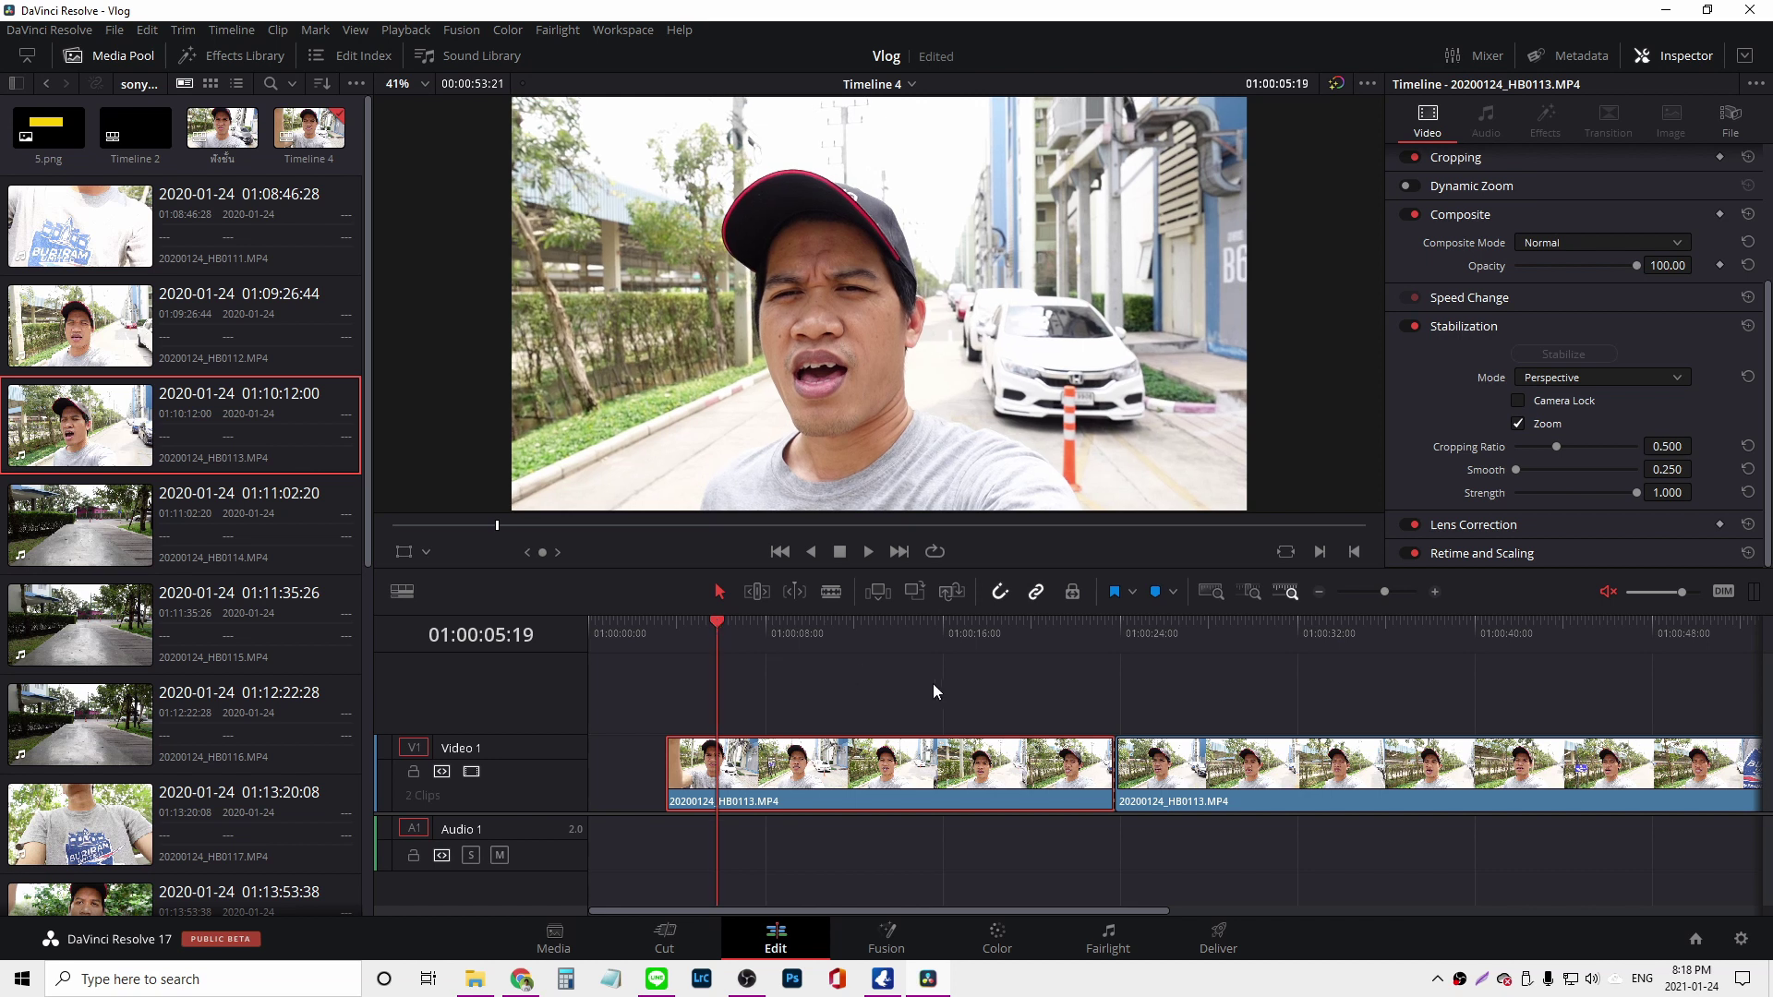
pyautogui.press('space')
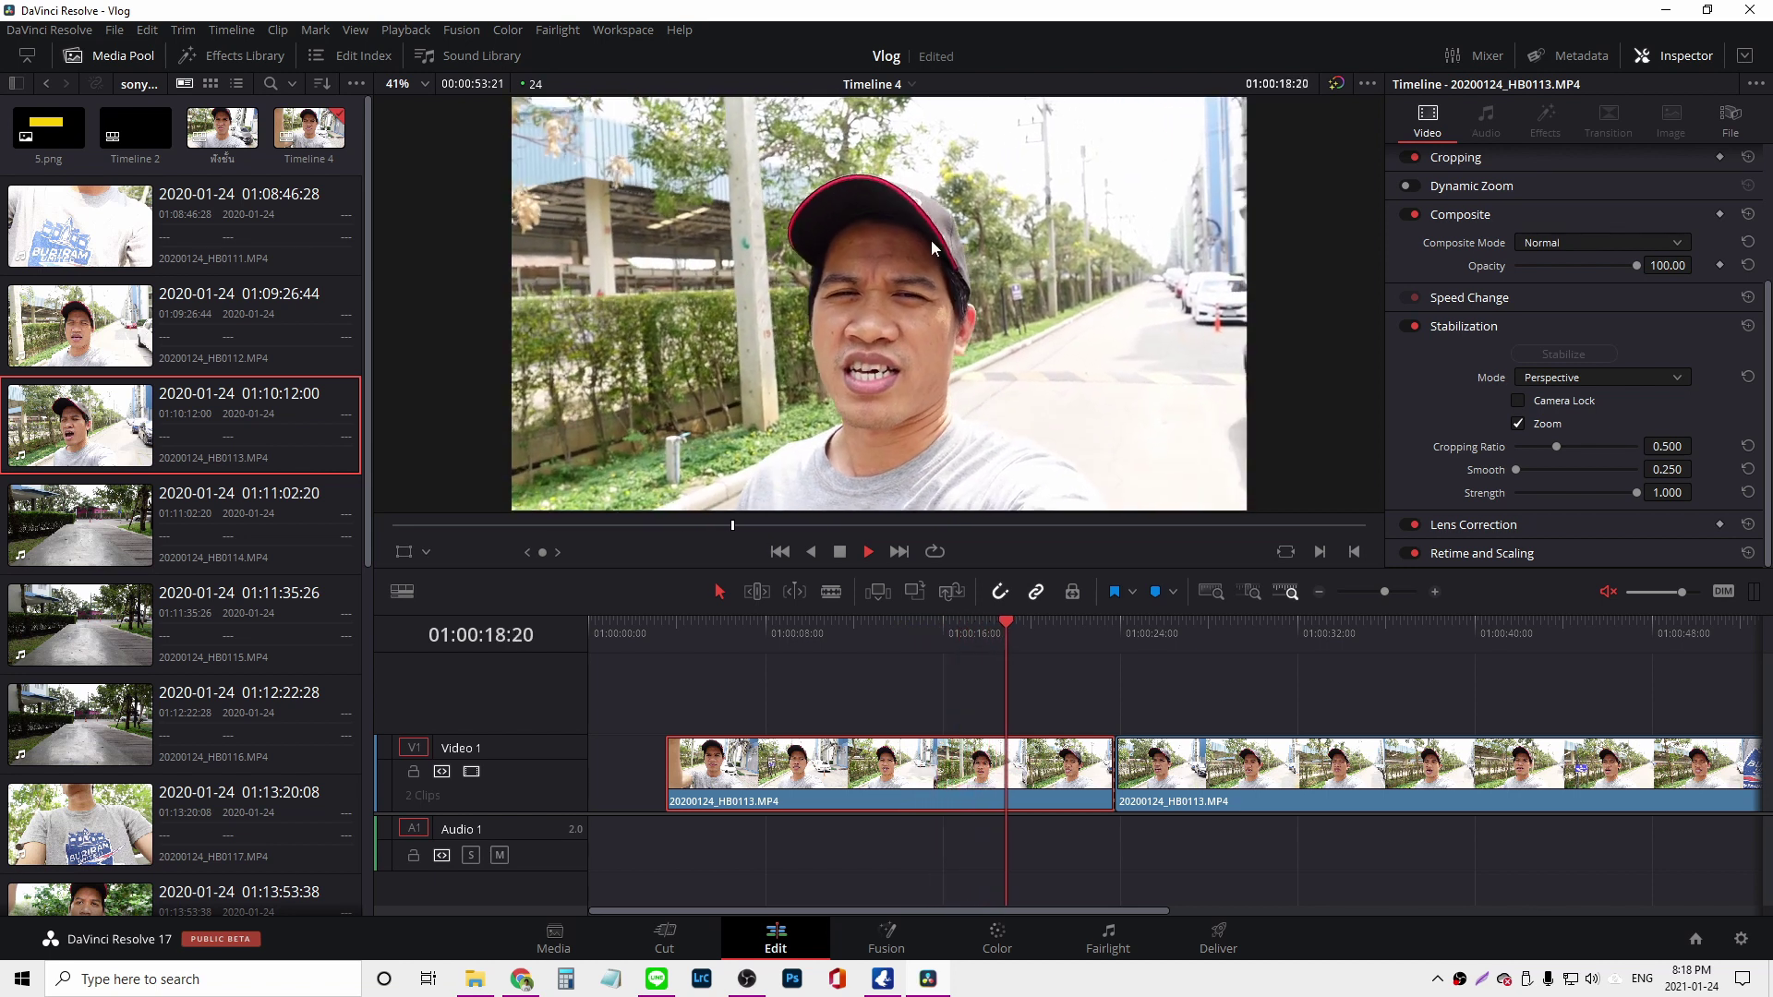
pyautogui.click(1046, 626)
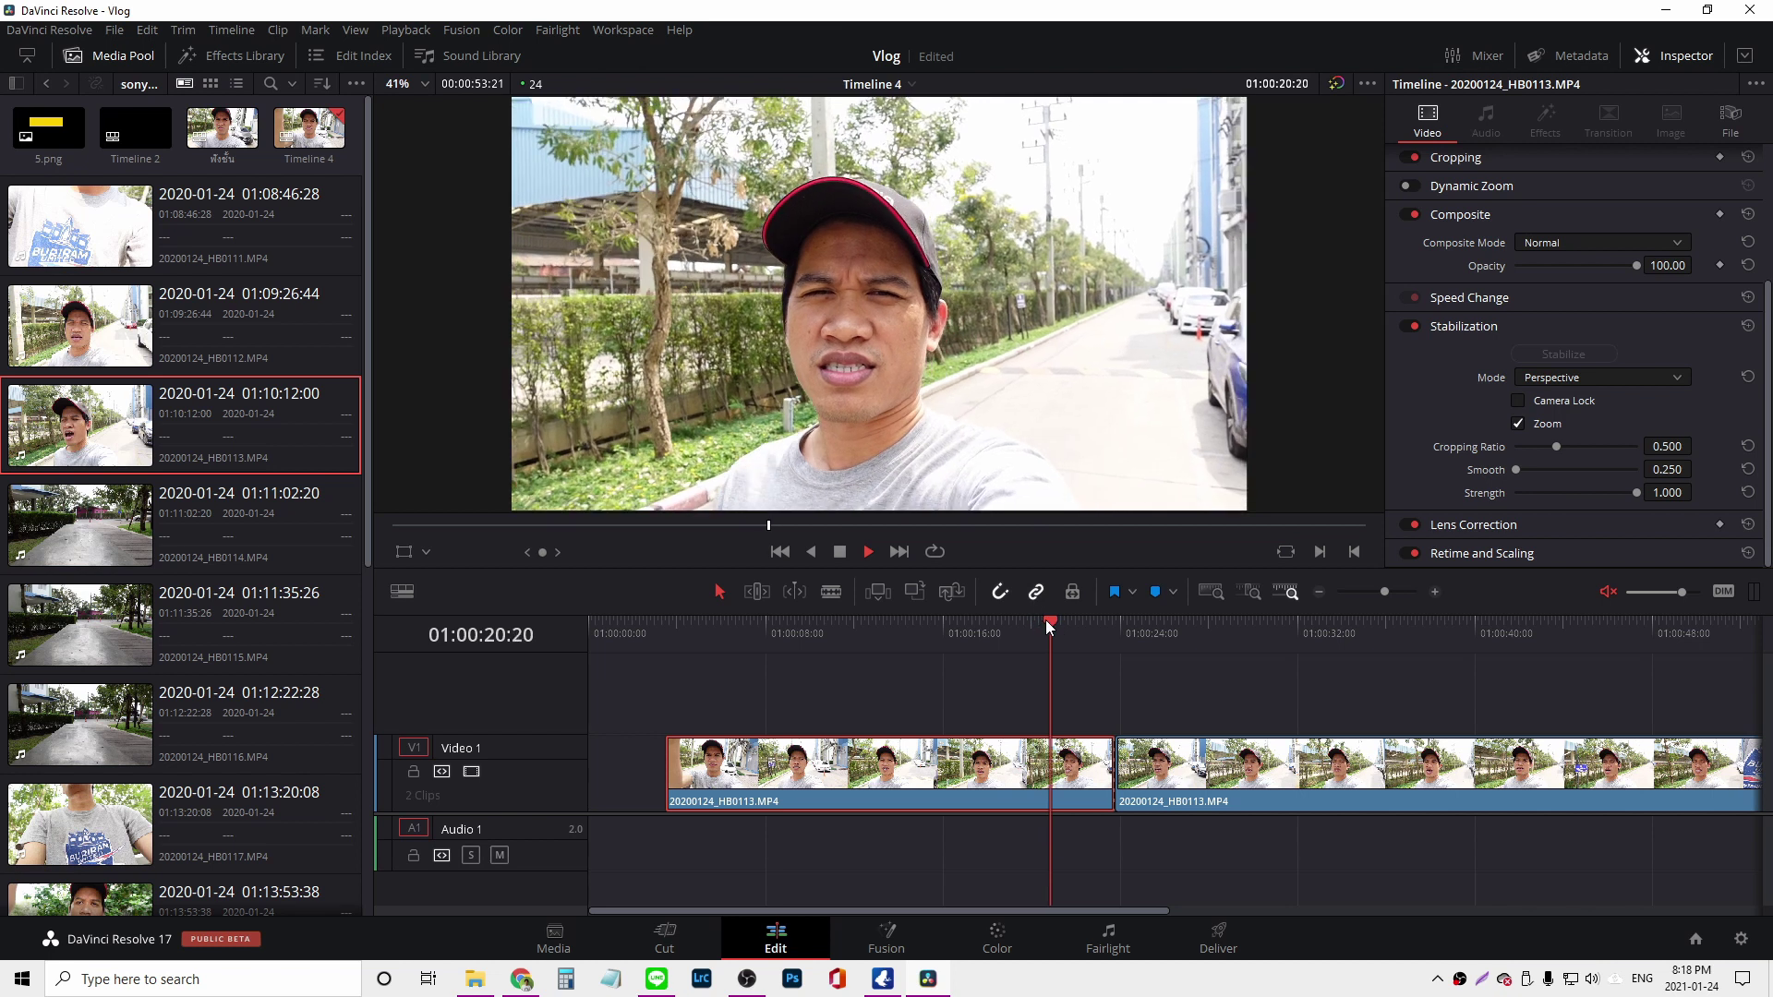
pyautogui.moveTo(1047, 626); pyautogui.dragTo(1052, 626)
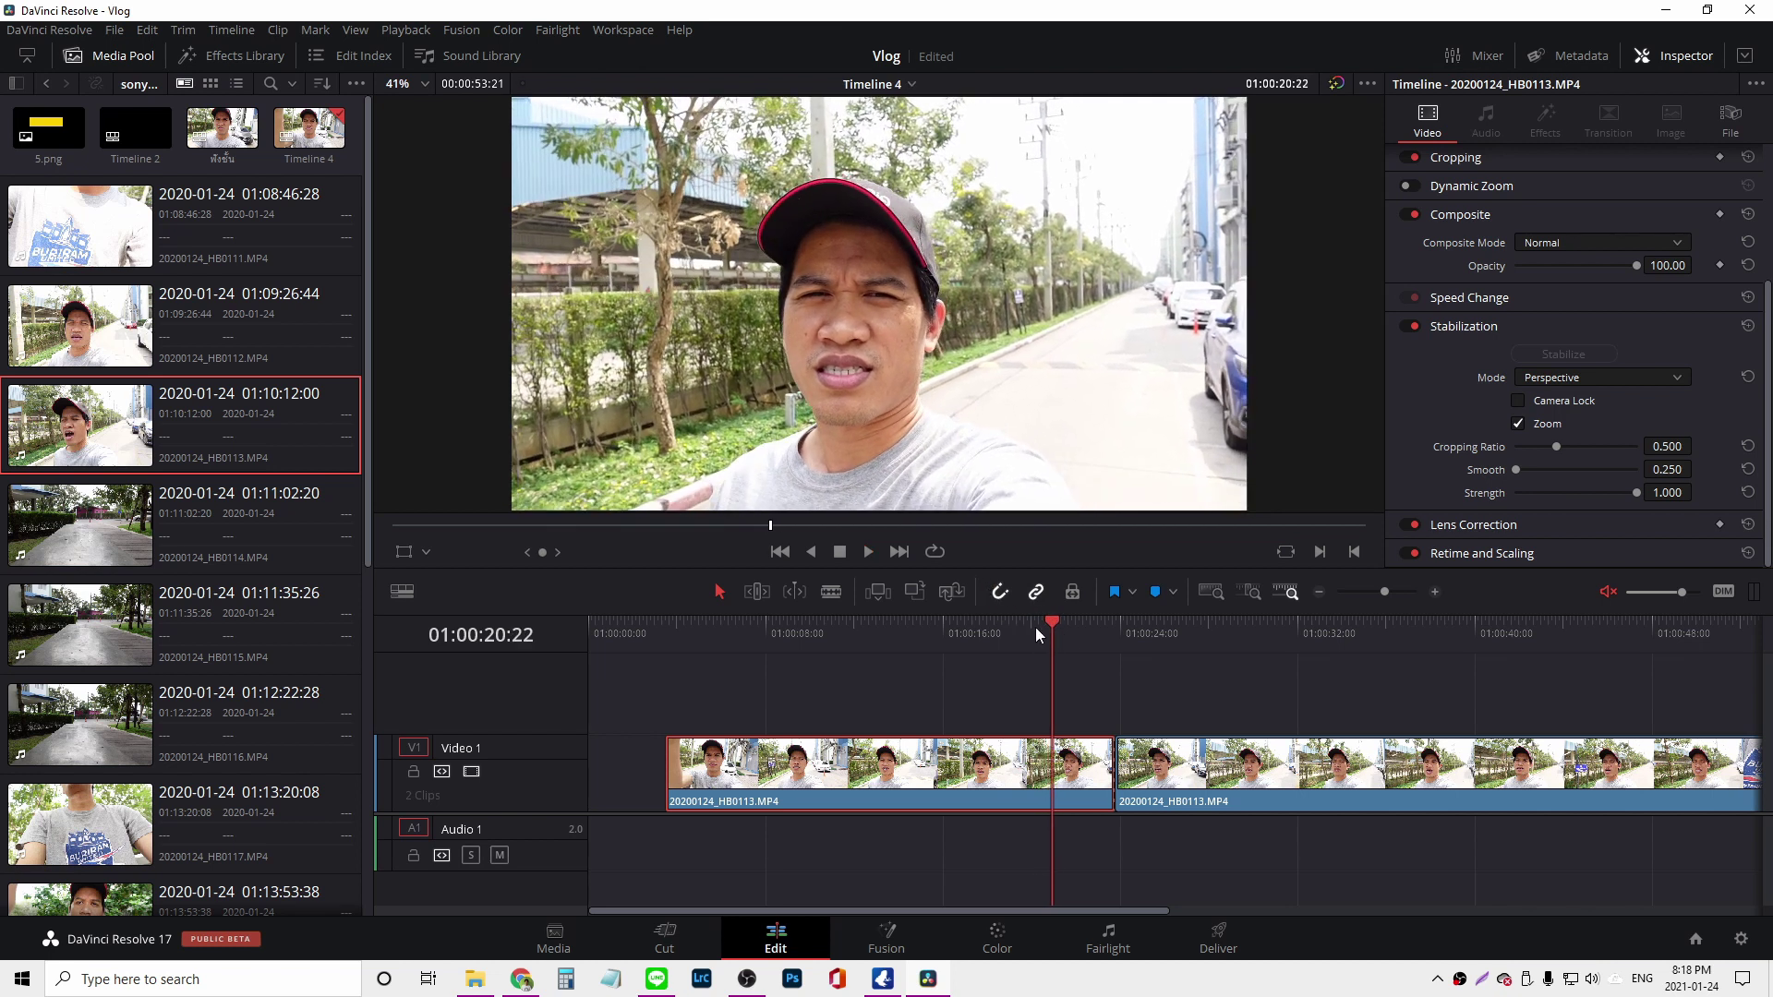
pyautogui.press('space')
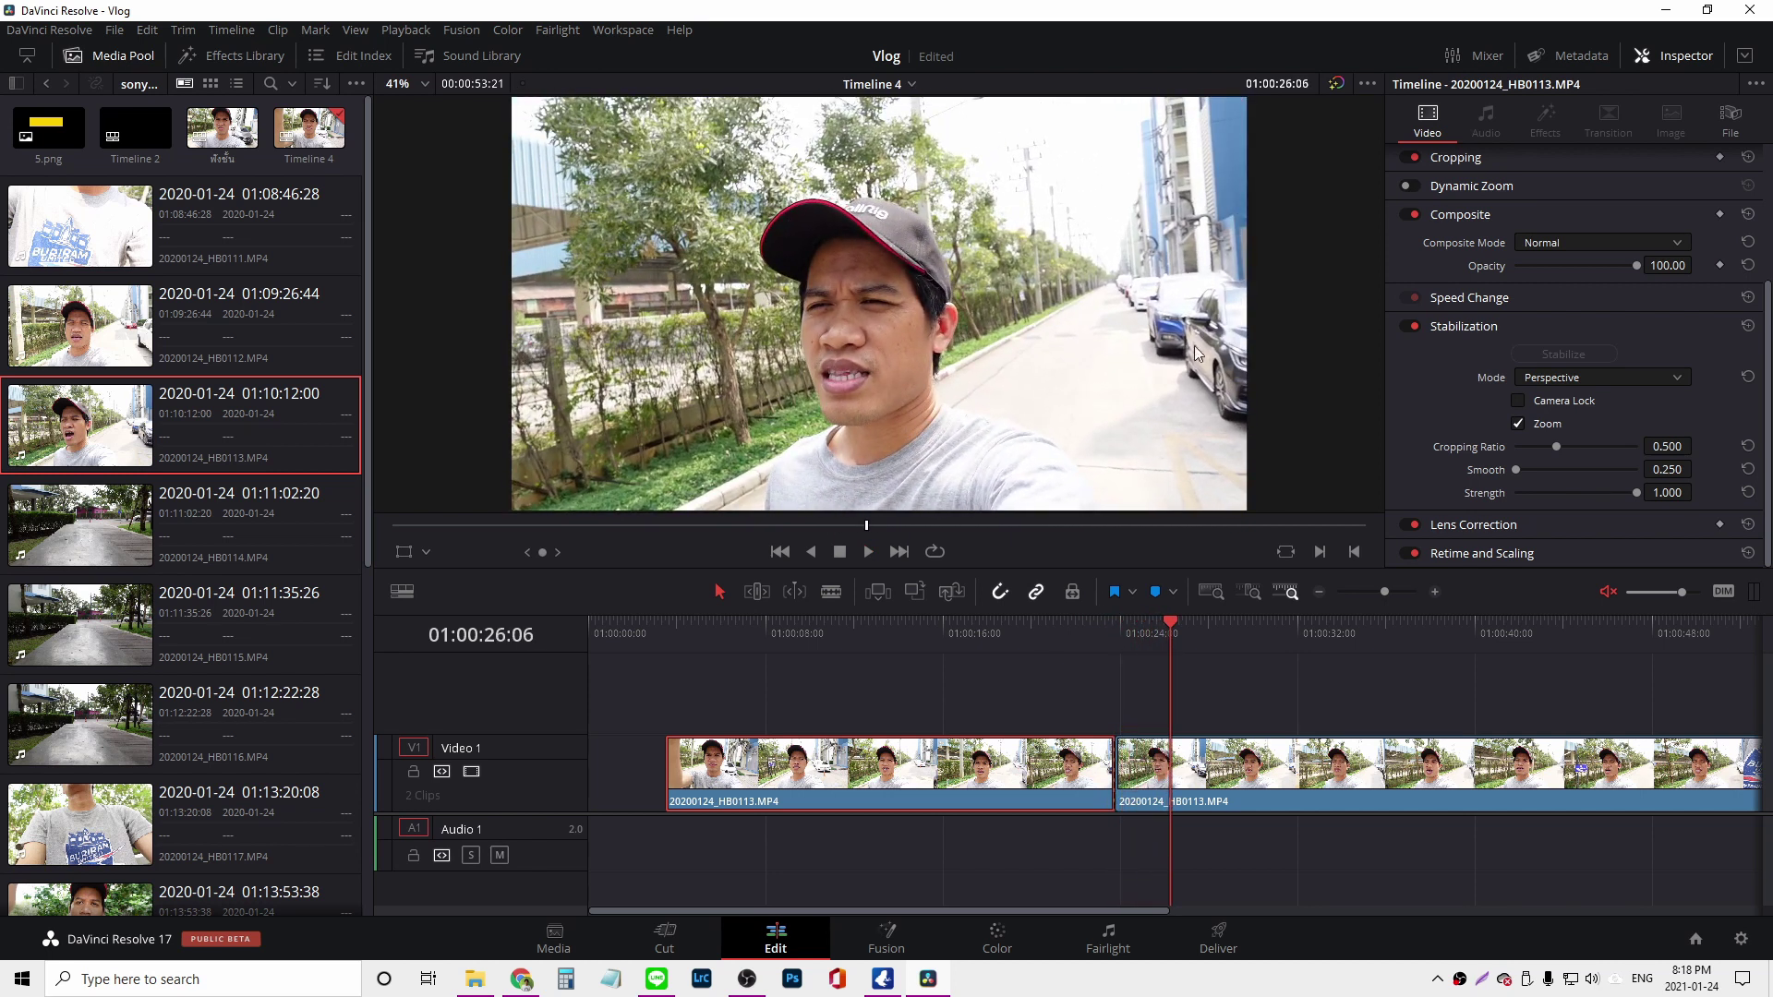
pyautogui.press('space')
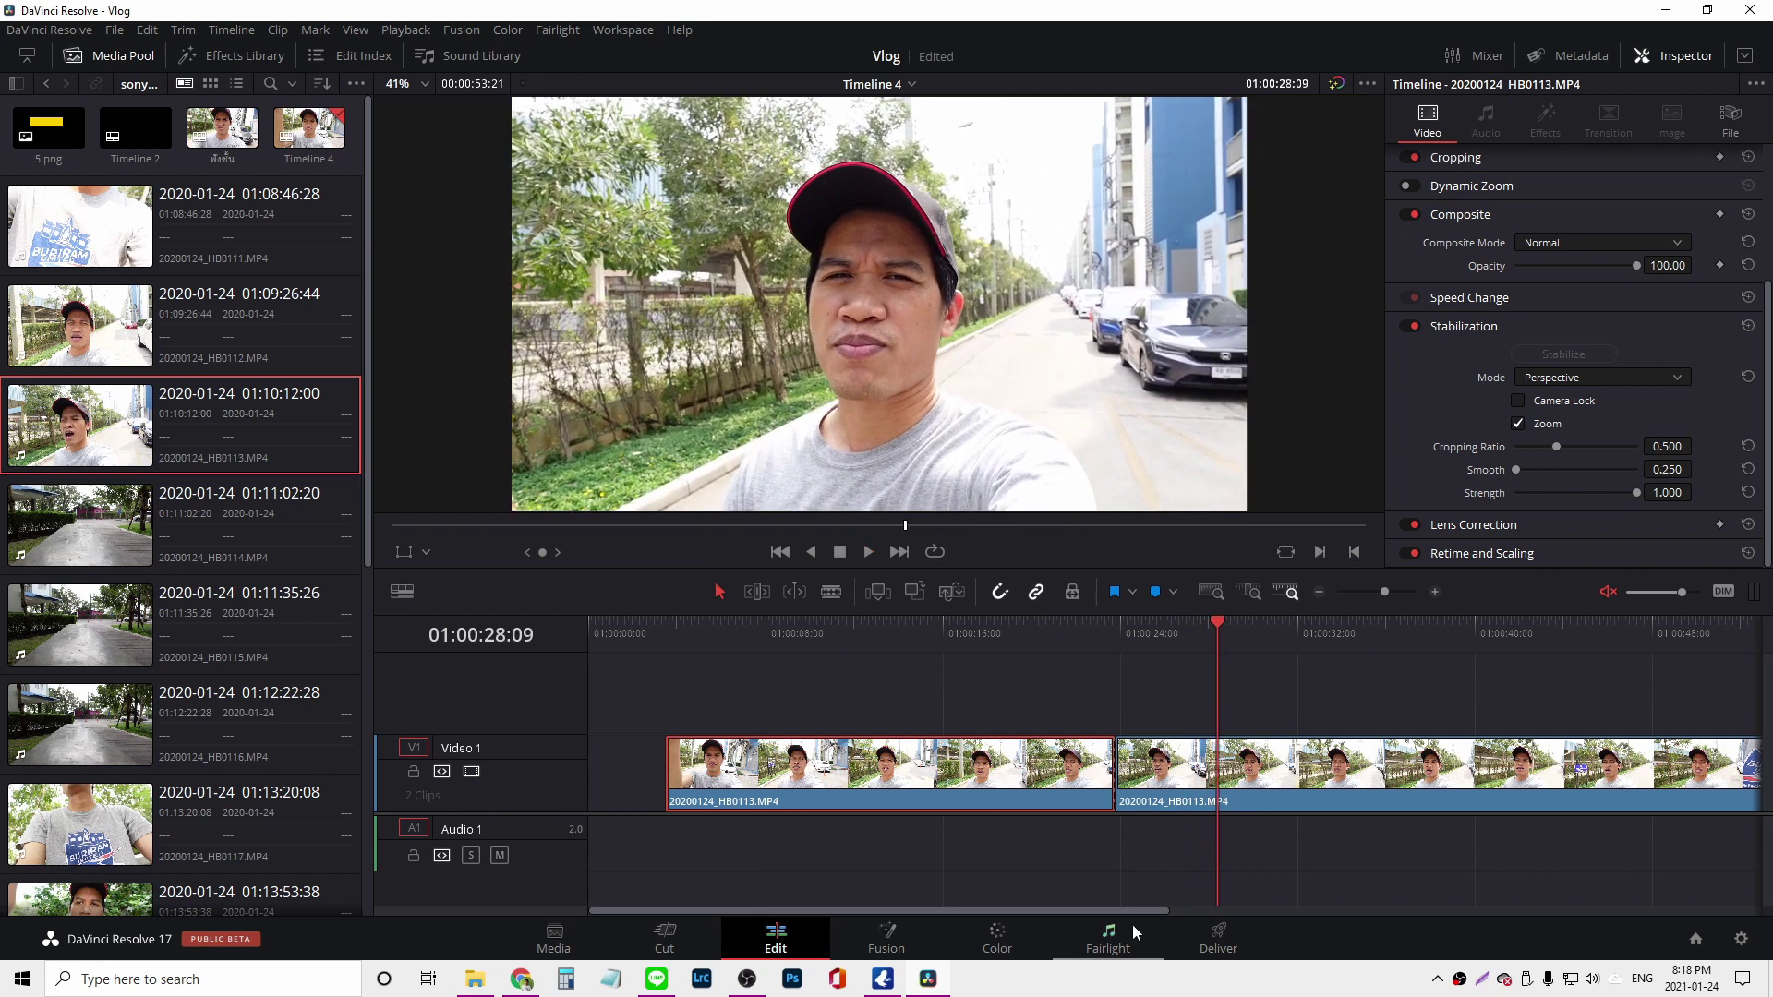
# - Blade the second clip twice, at 01:00:33:15 and further right, making four parts
pyautogui.moveTo(1145, 909); pyautogui.dragTo(1235, 909)
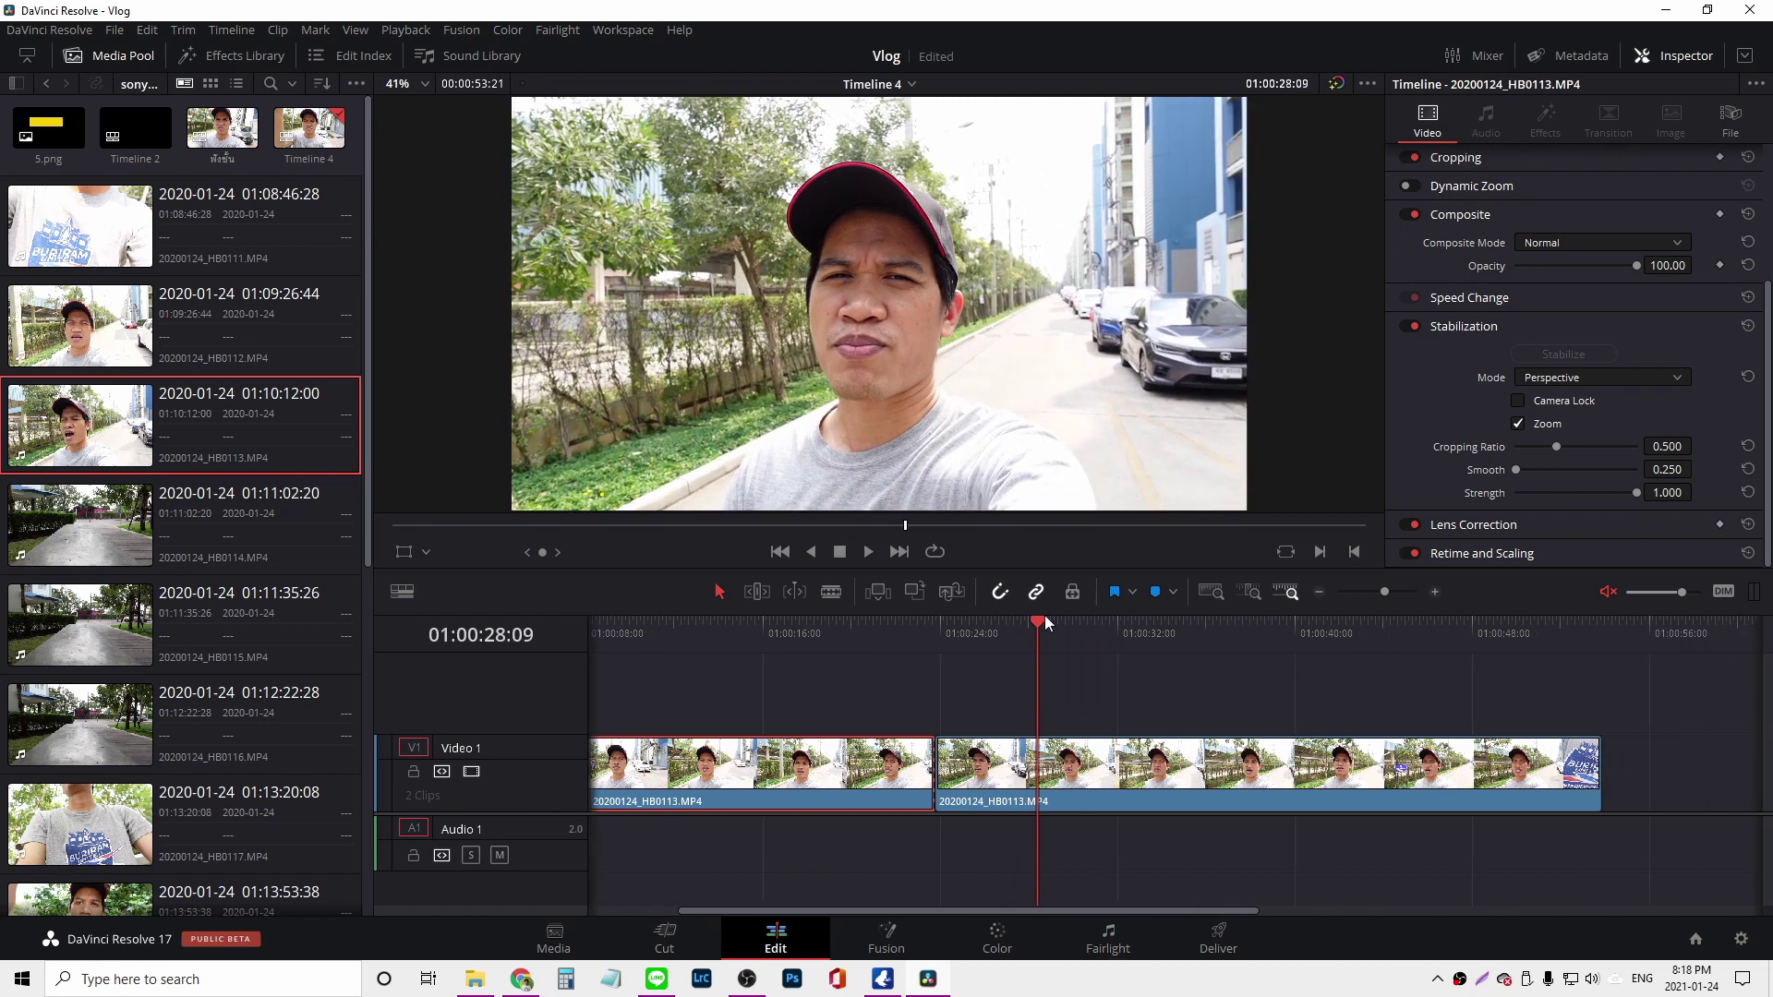
pyautogui.moveTo(1044, 620); pyautogui.dragTo(1155, 633)
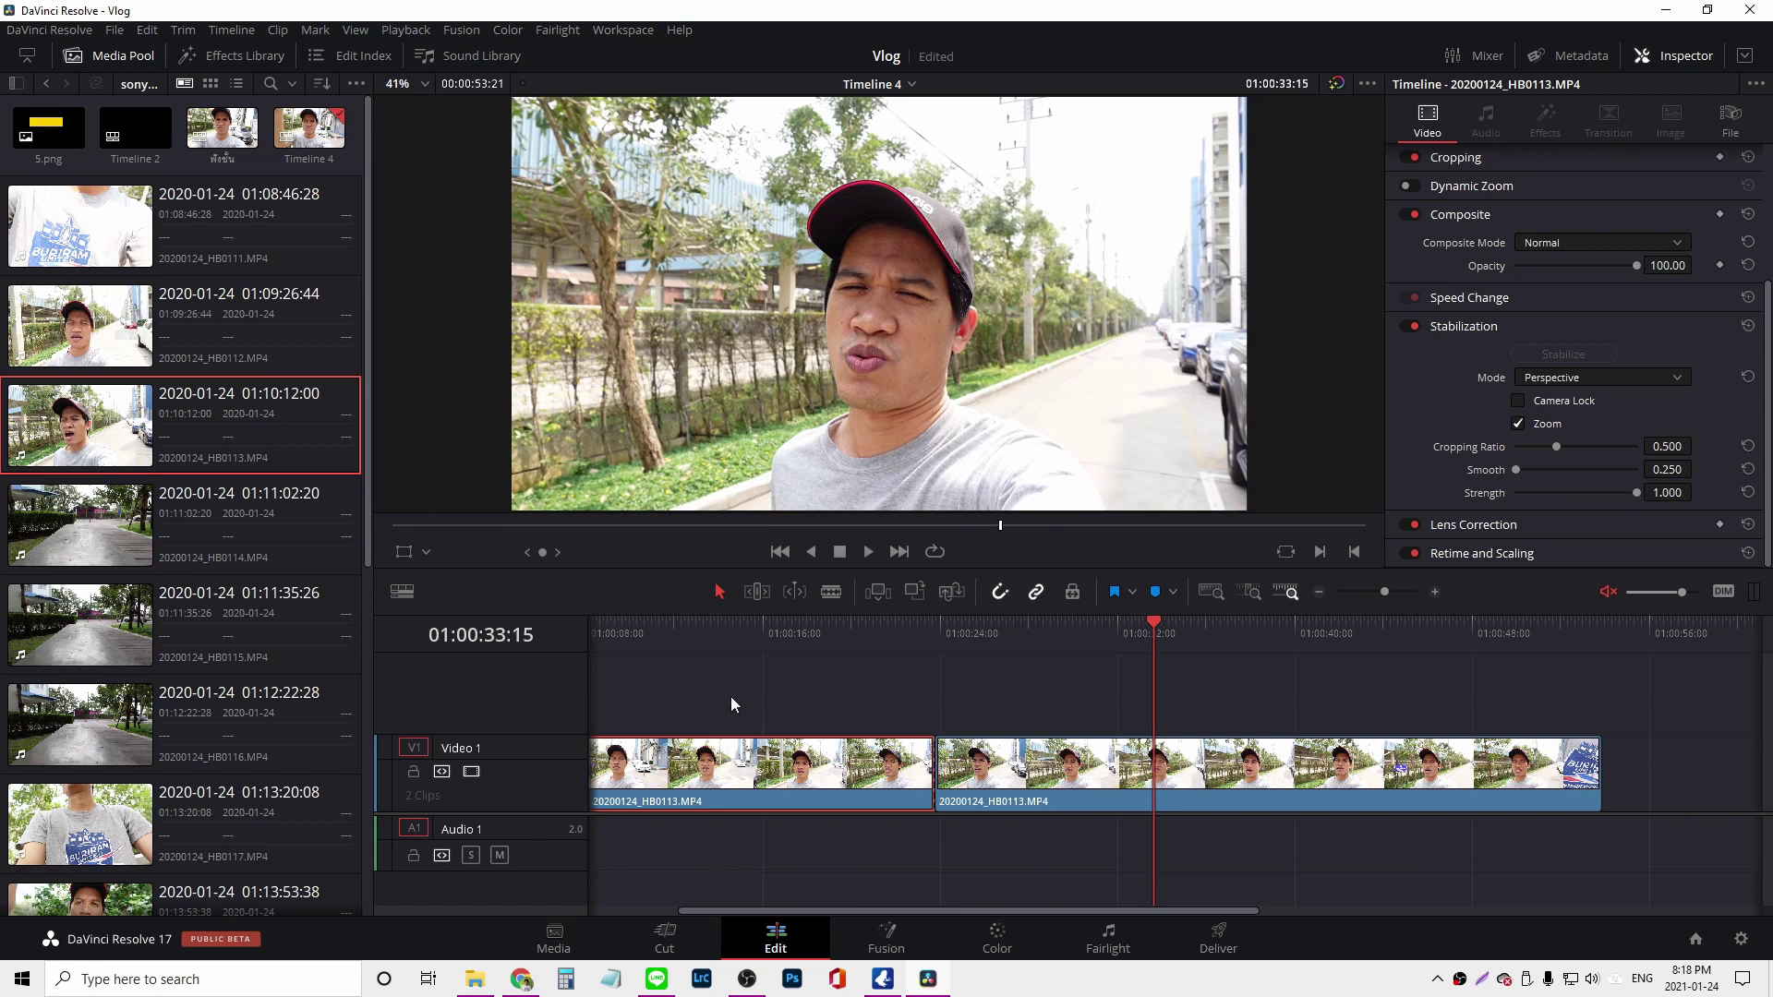
pyautogui.click(830, 592)
pyautogui.click(1156, 764)
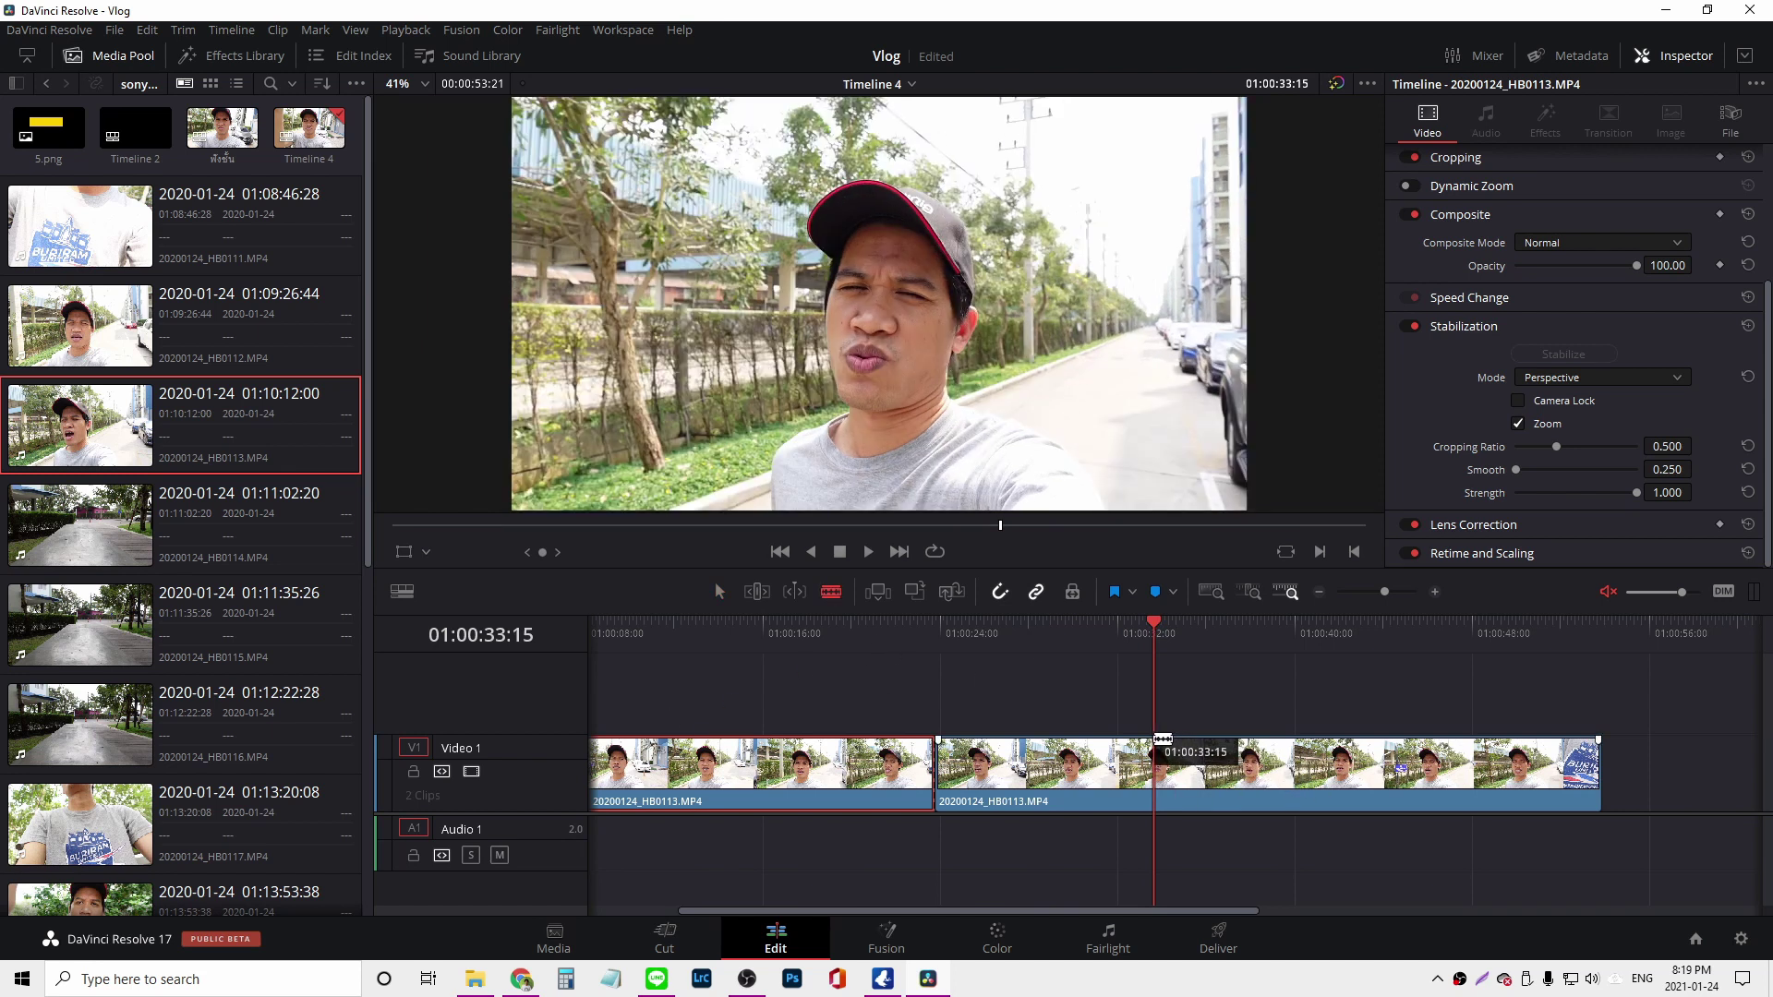
pyautogui.click(1379, 767)
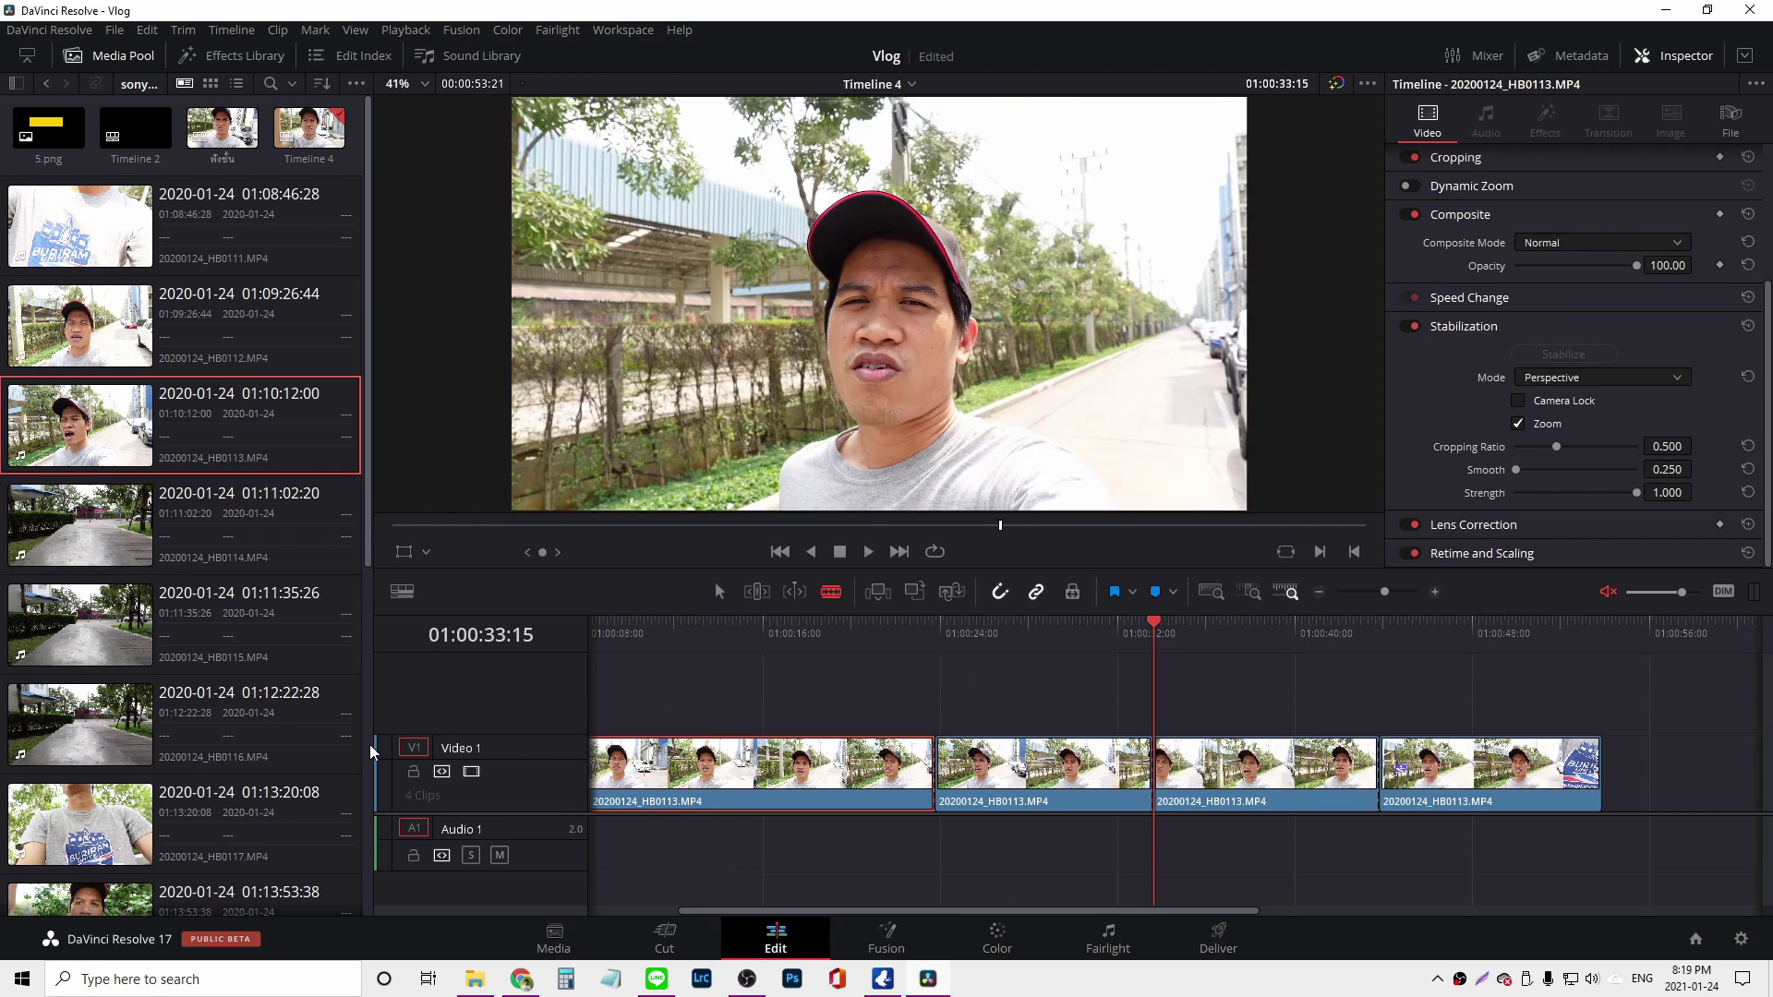
# - Select the second part and stabilize it in Similarity mode
pyautogui.click(1009, 776)
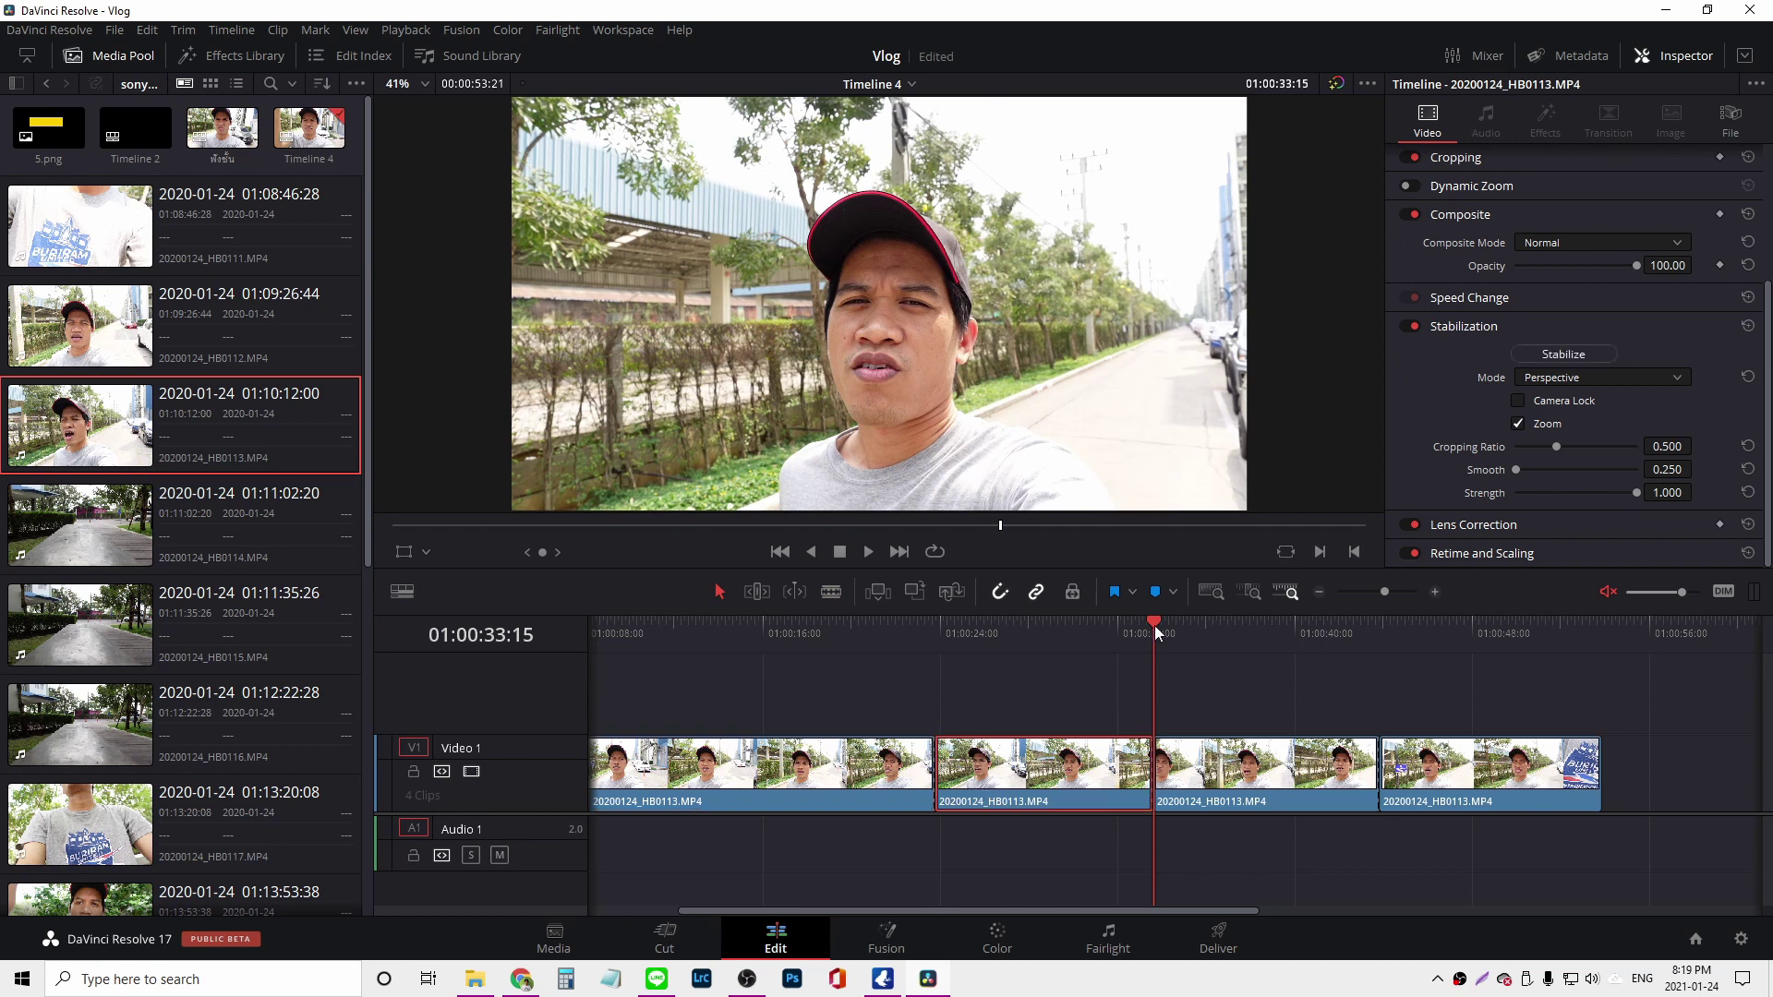
pyautogui.moveTo(1154, 624); pyautogui.dragTo(1015, 635)
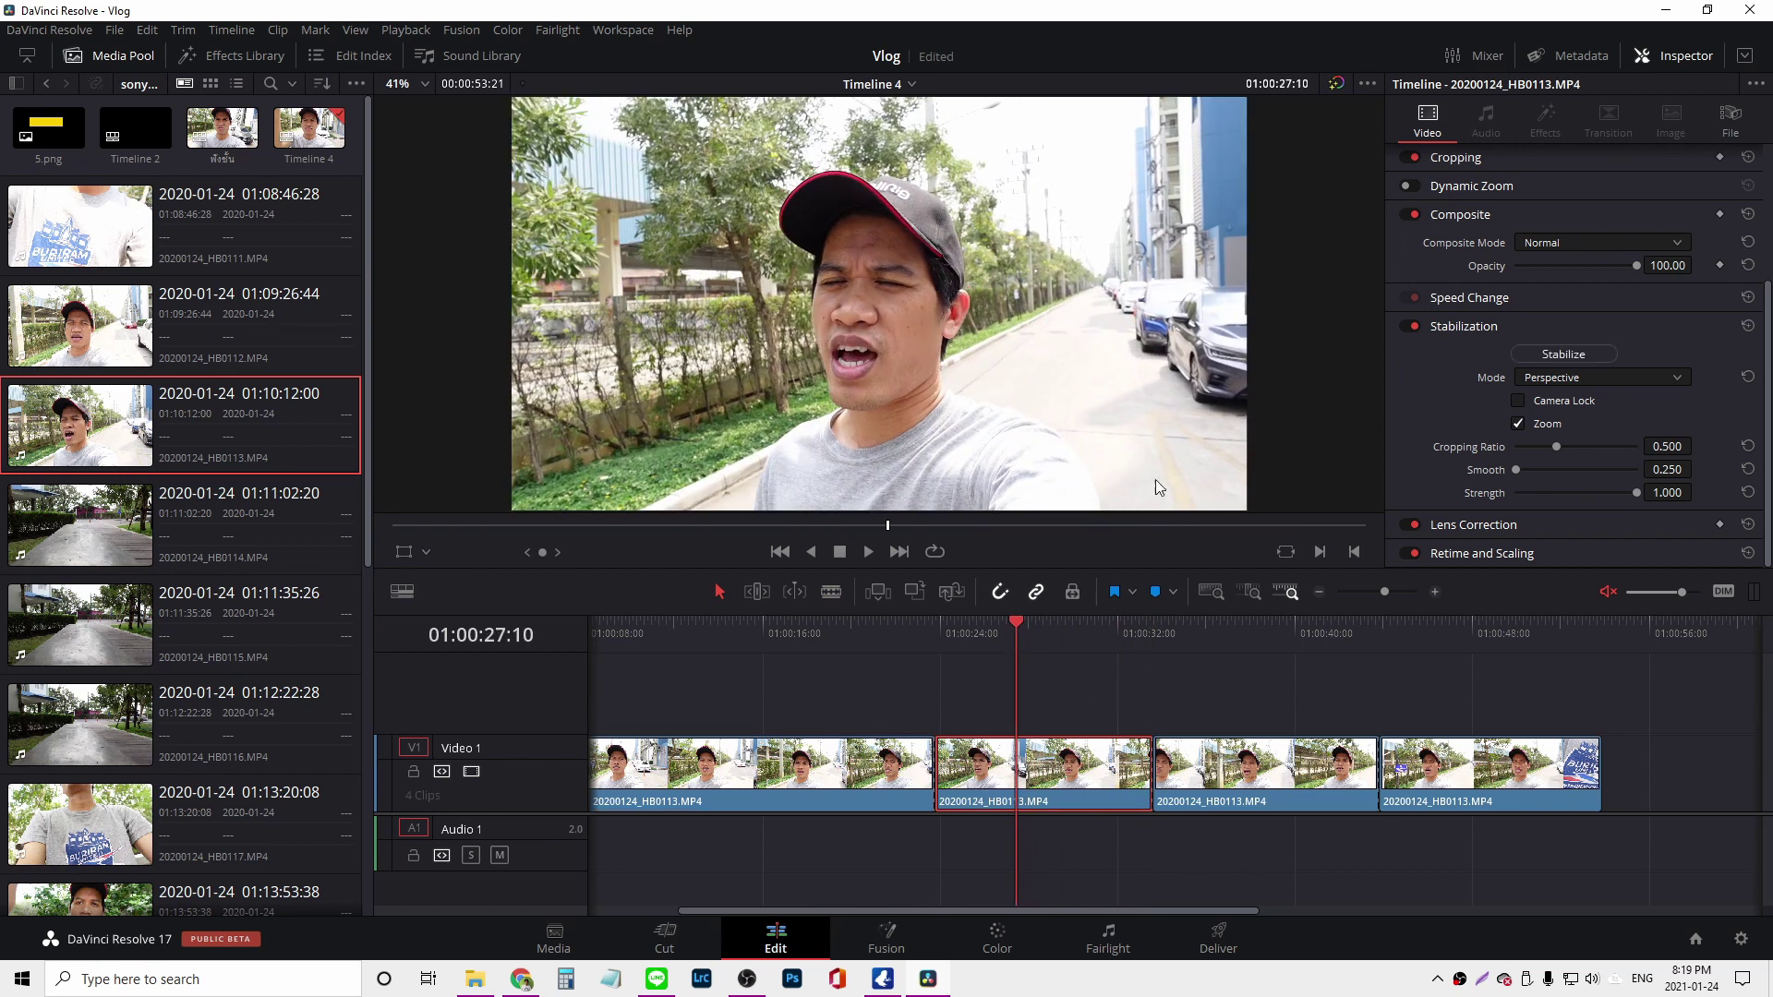
pyautogui.click(1640, 377)
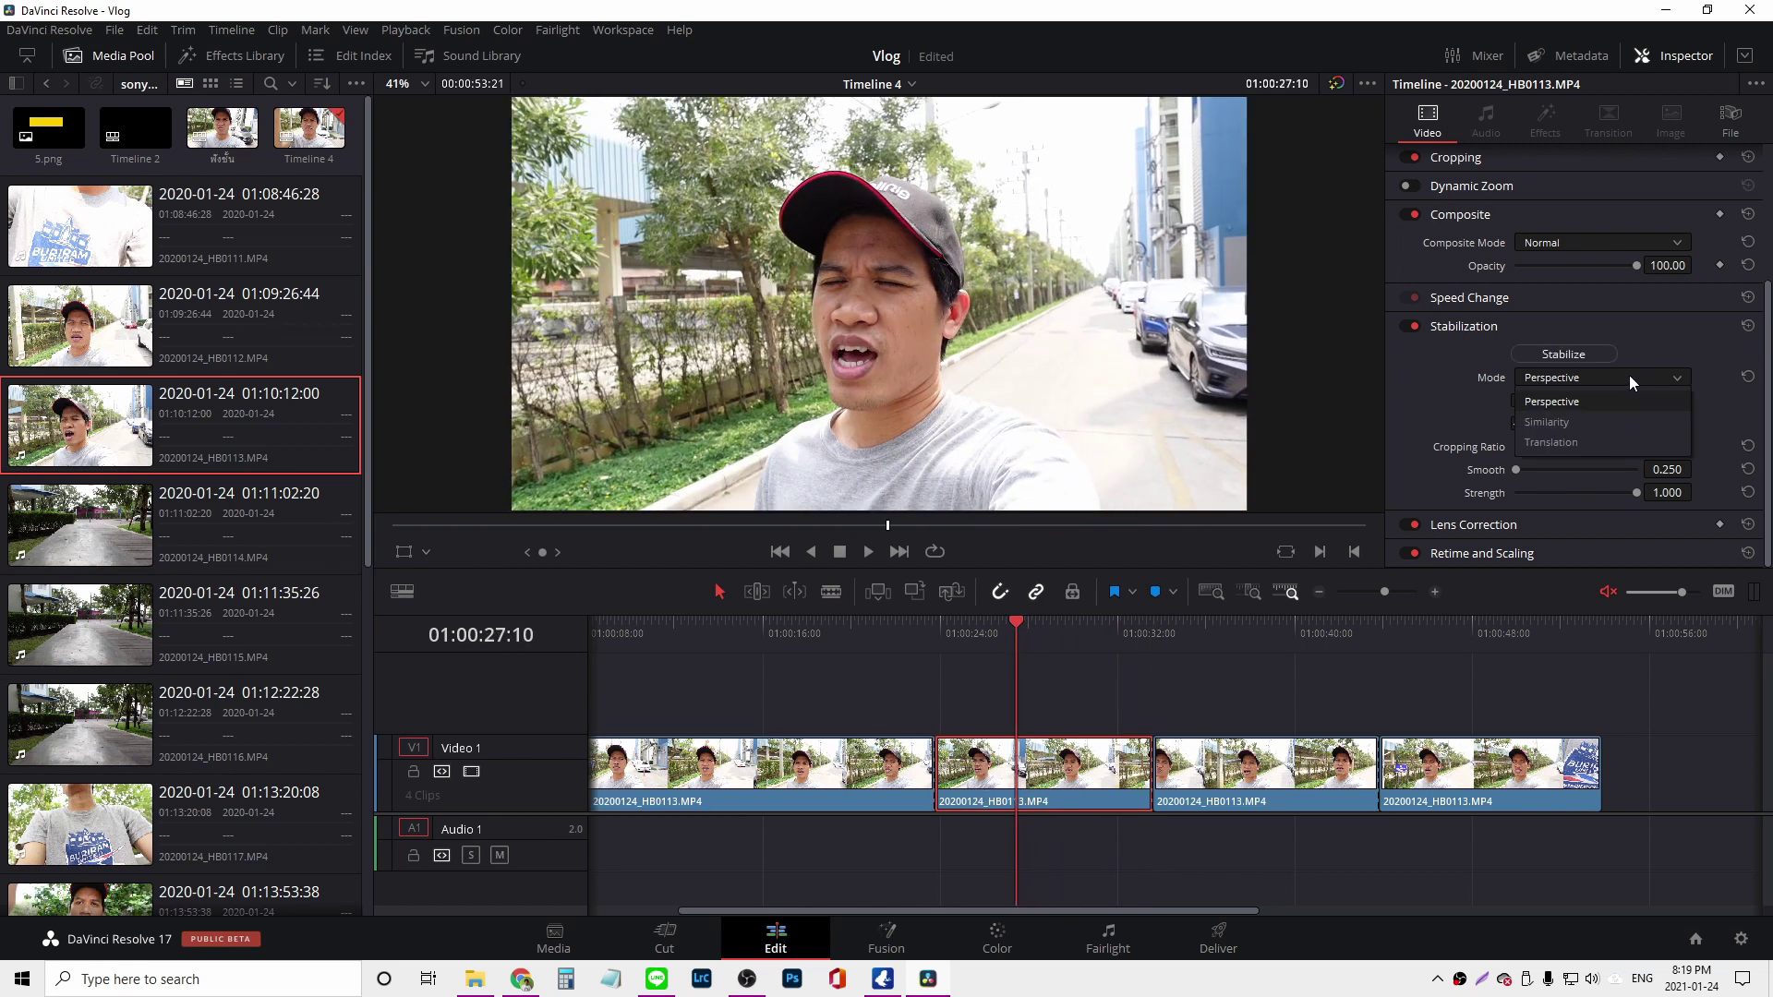
pyautogui.click(1586, 421)
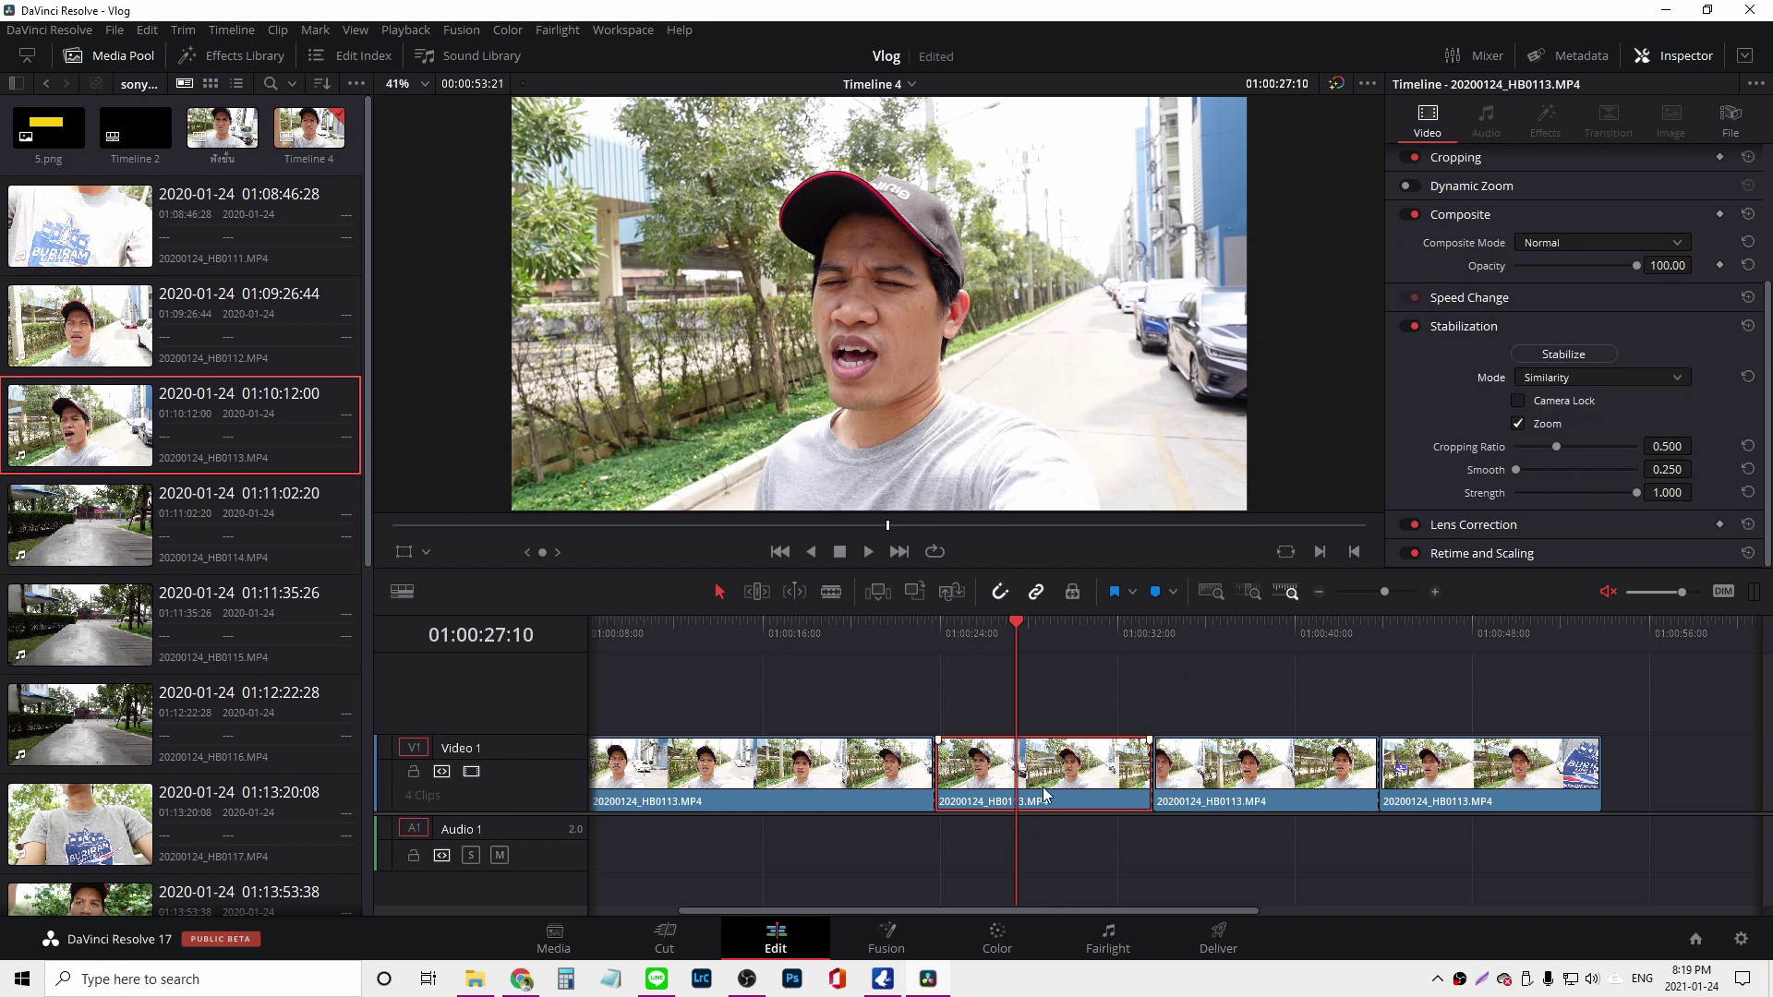
pyautogui.click(1583, 349)
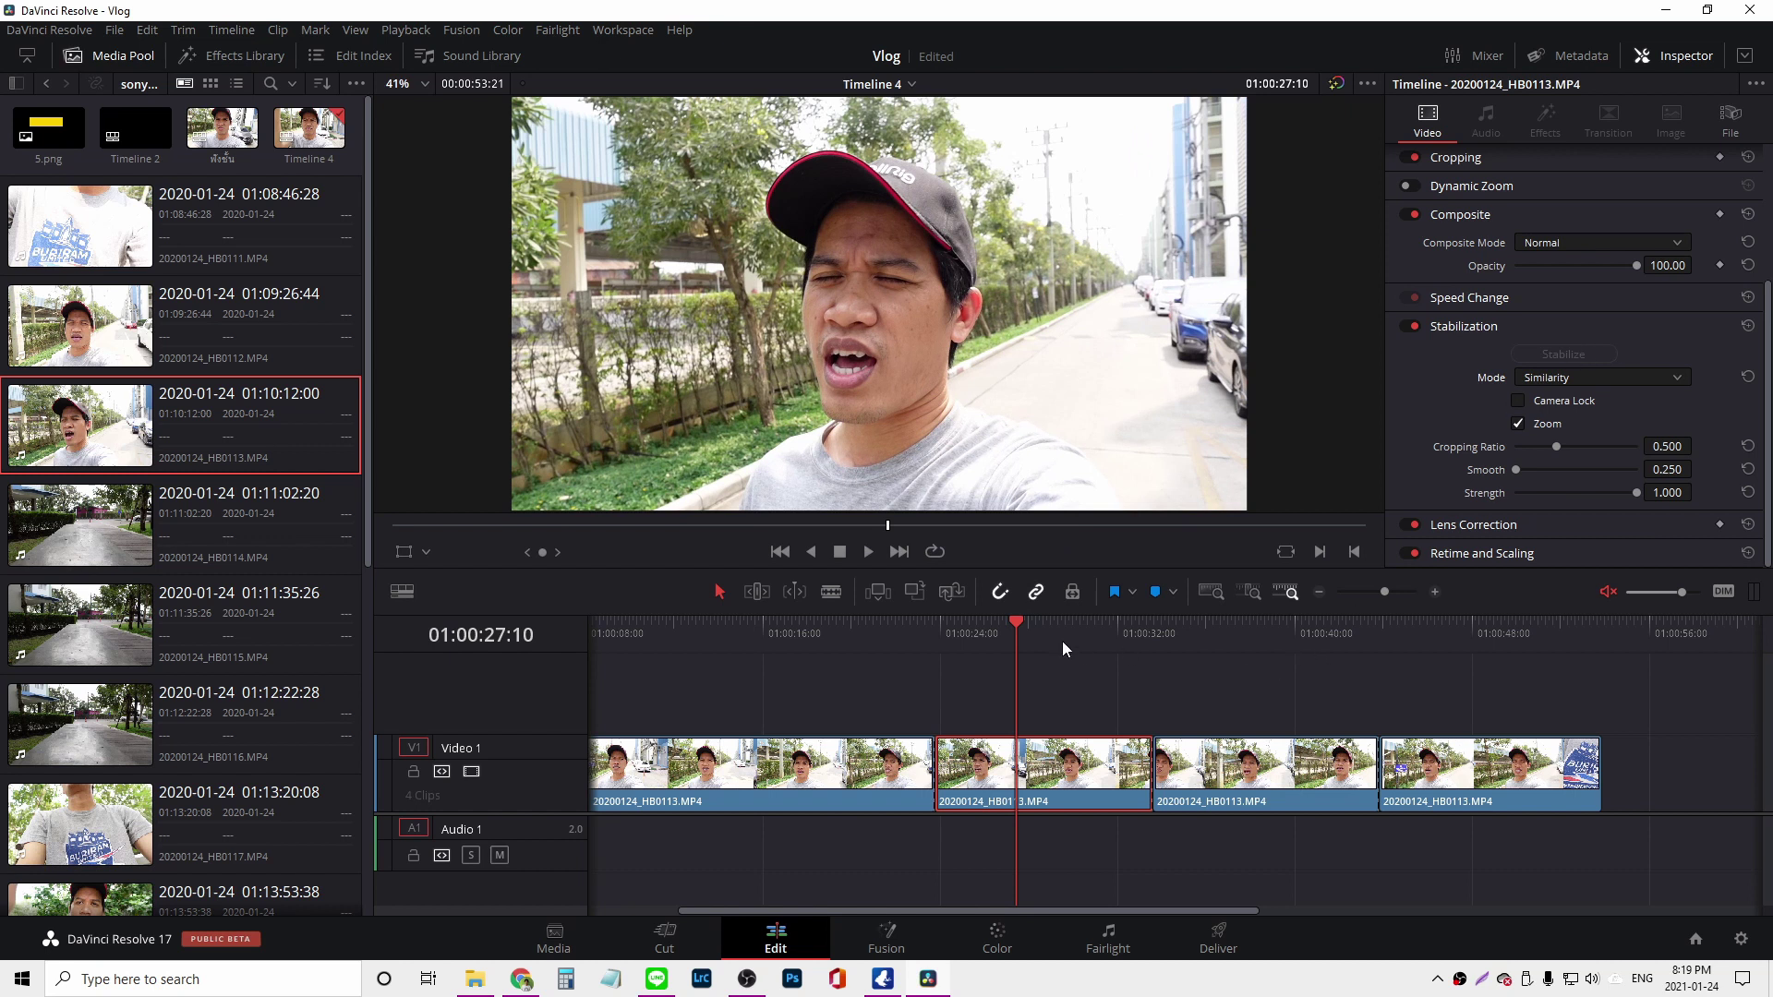
pyautogui.moveTo(1012, 618); pyautogui.dragTo(969, 625)
pyautogui.press('space')
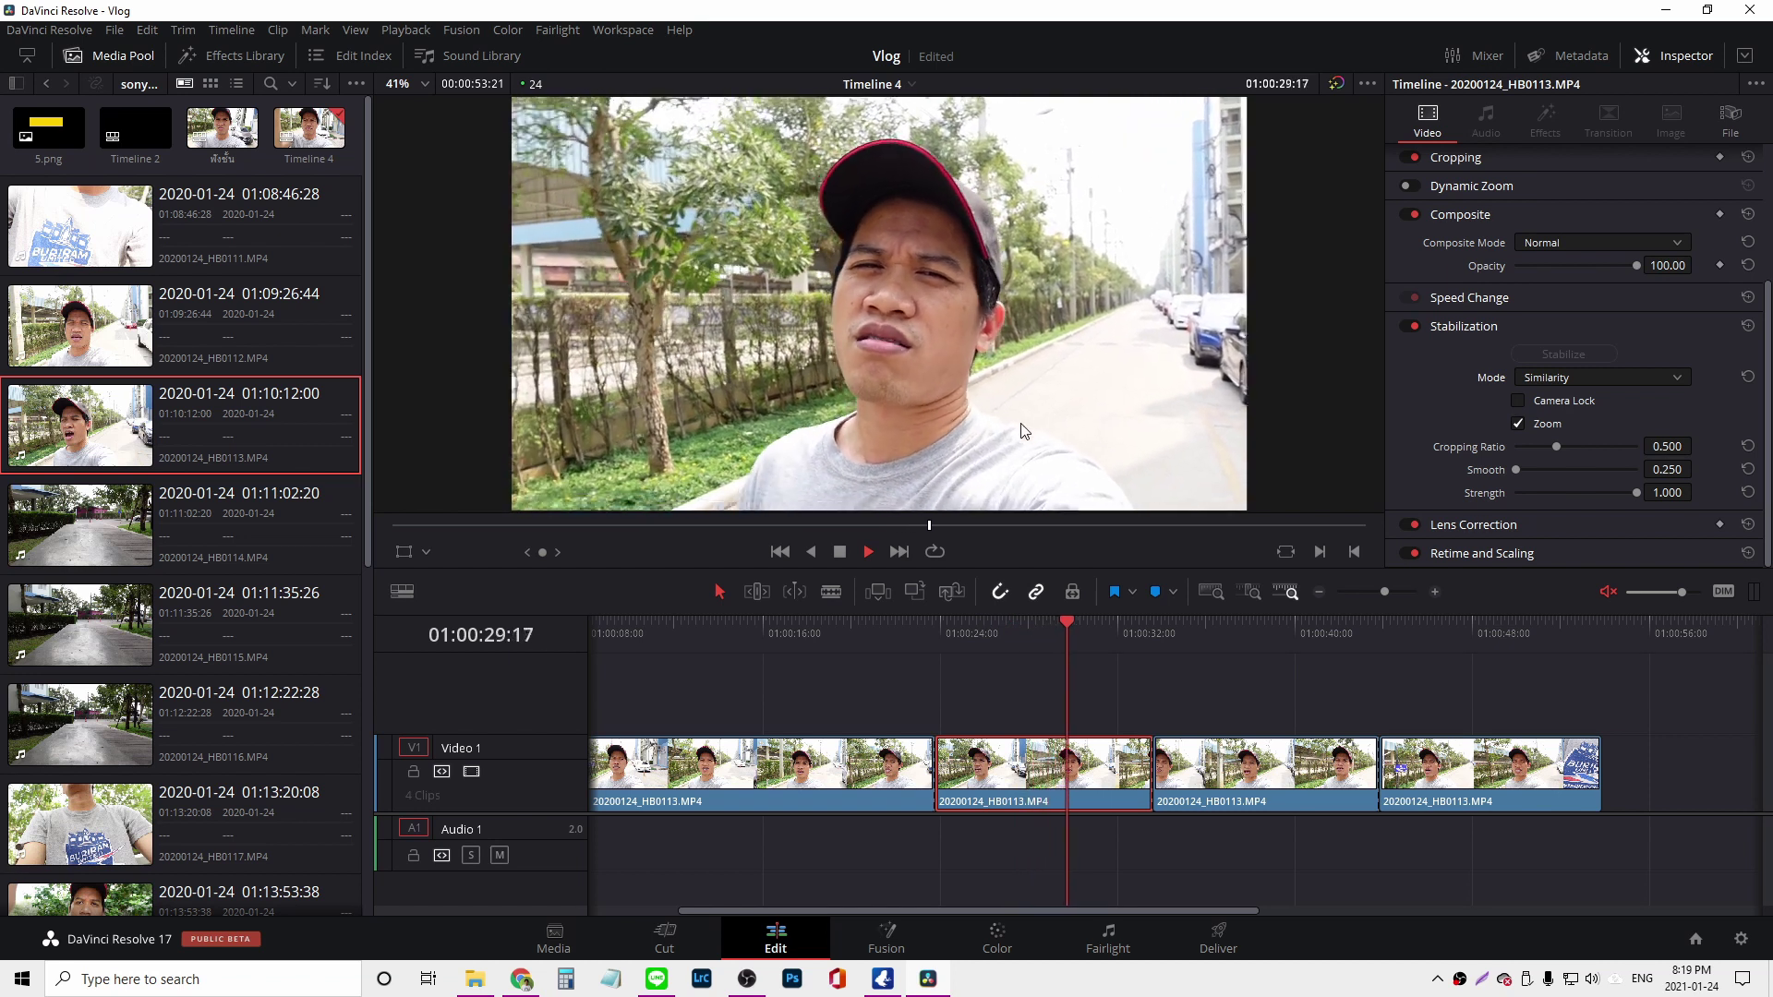
pyautogui.press('space')
pyautogui.moveTo(1090, 623); pyautogui.dragTo(983, 630)
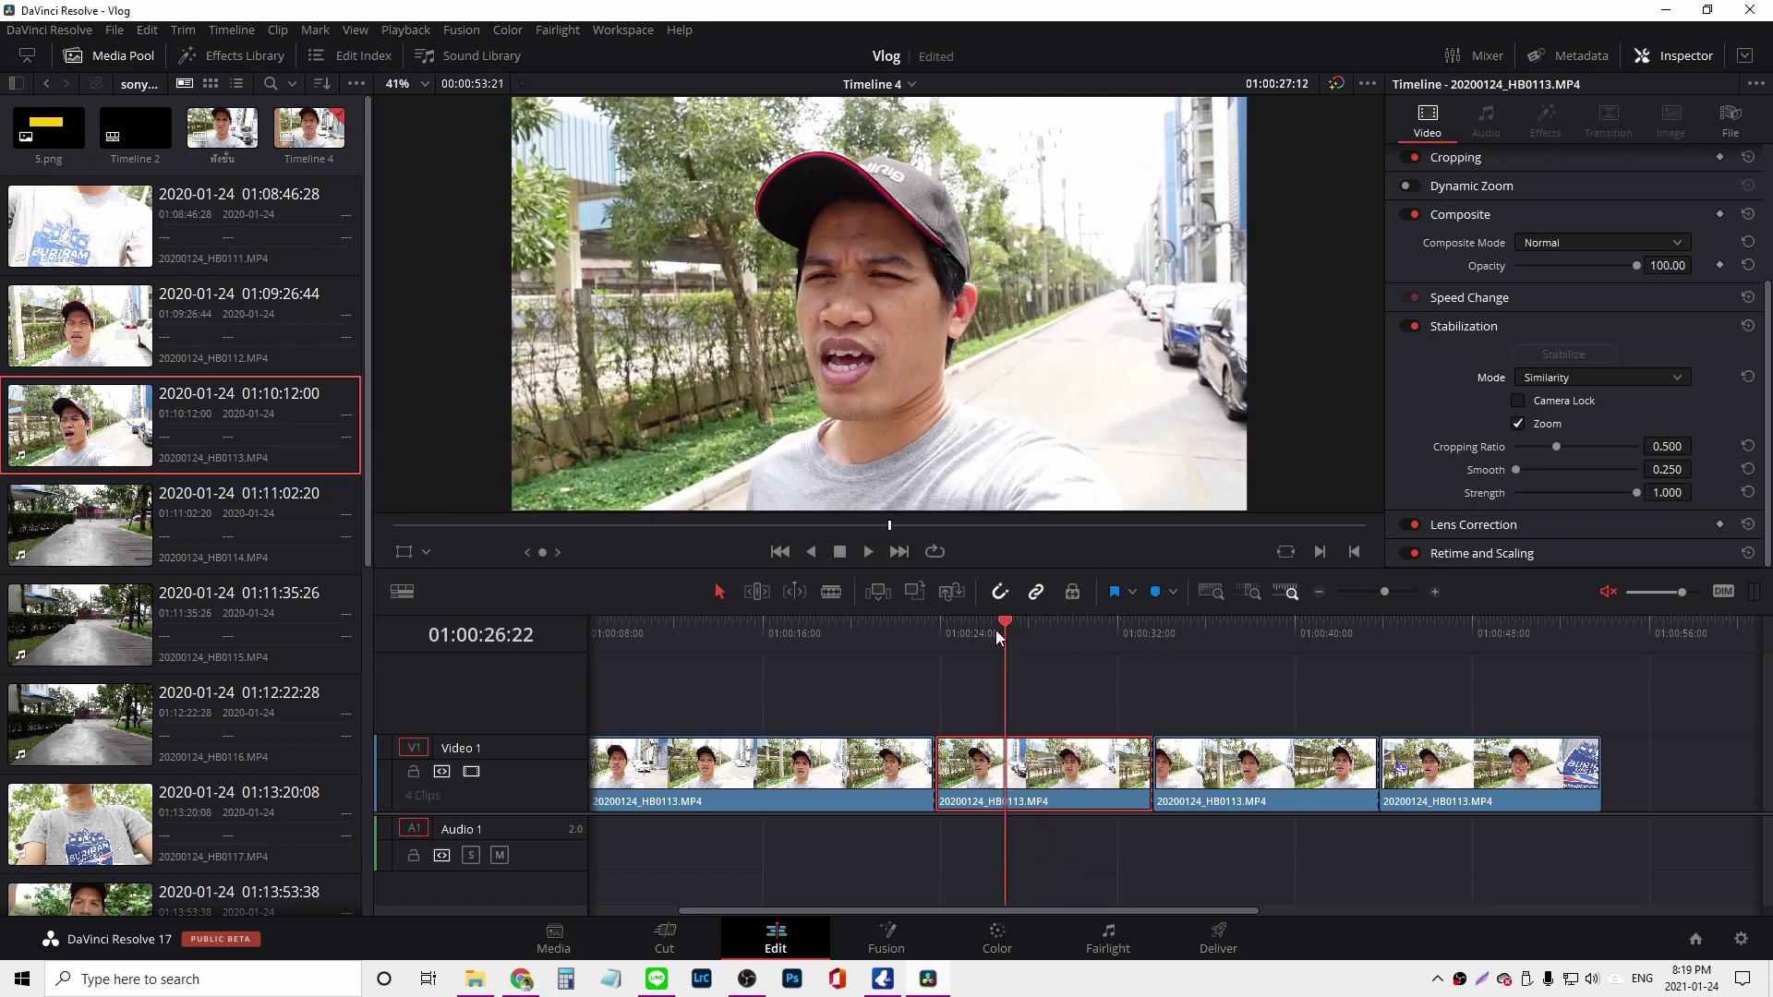
pyautogui.press('space')
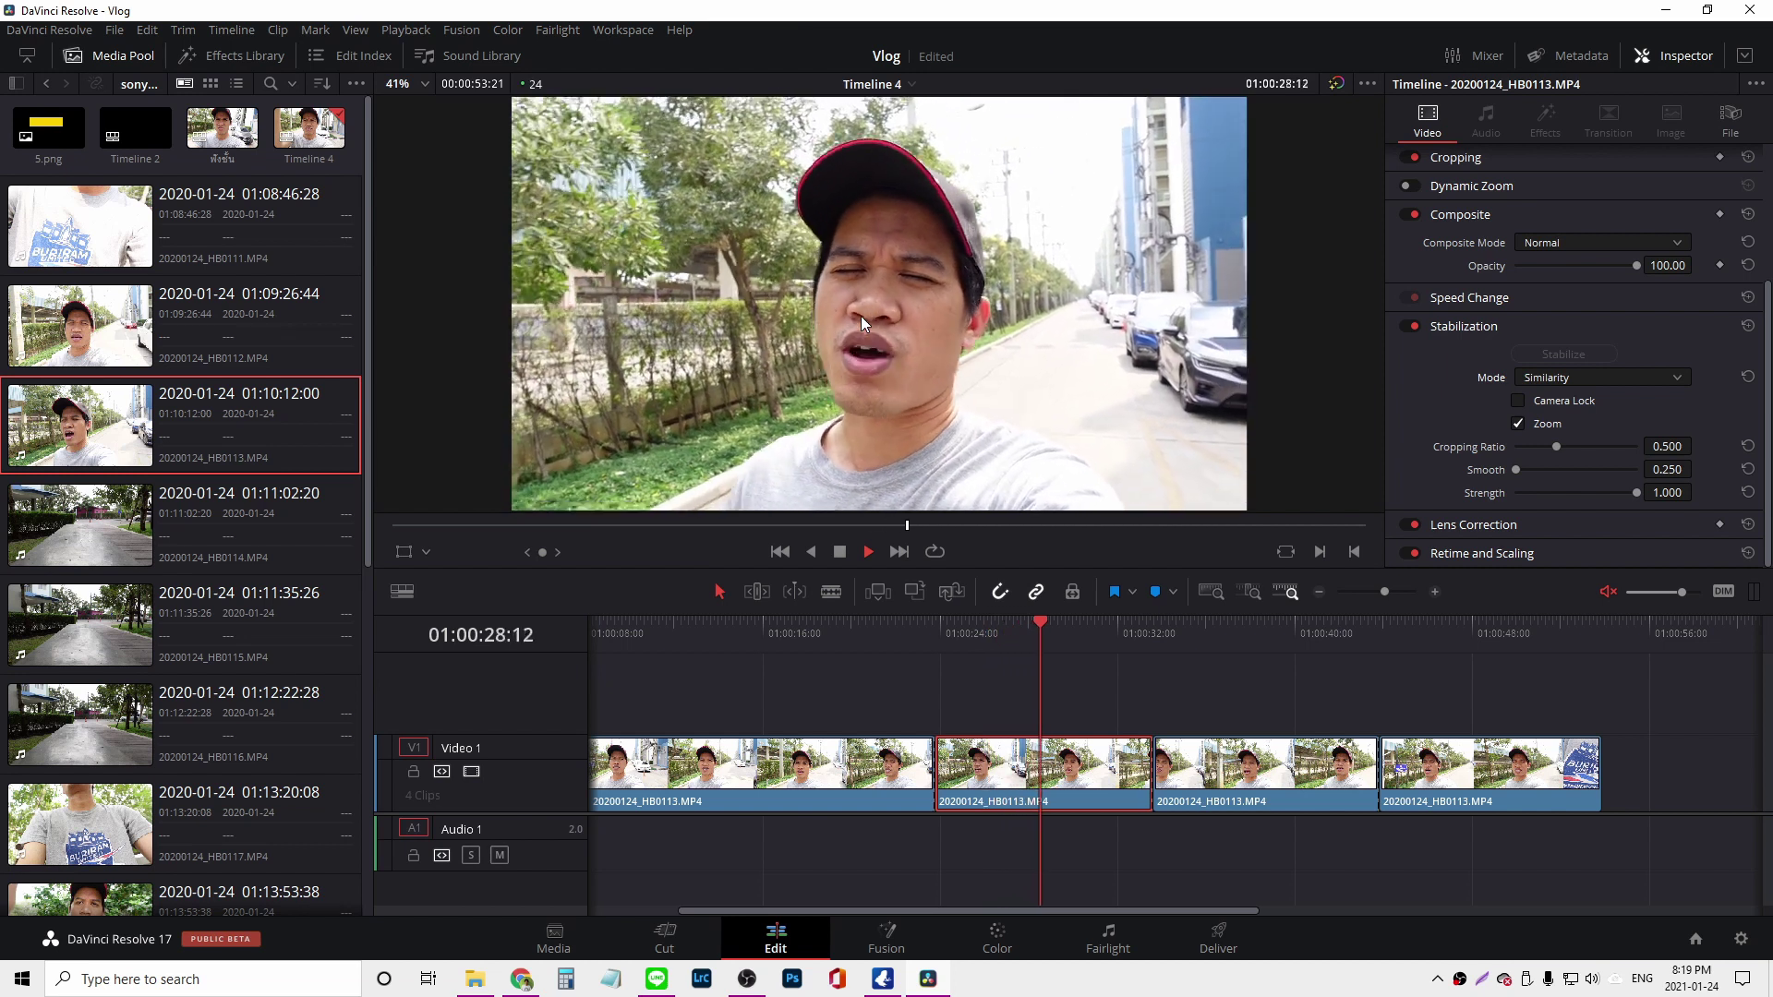
pyautogui.press('space')
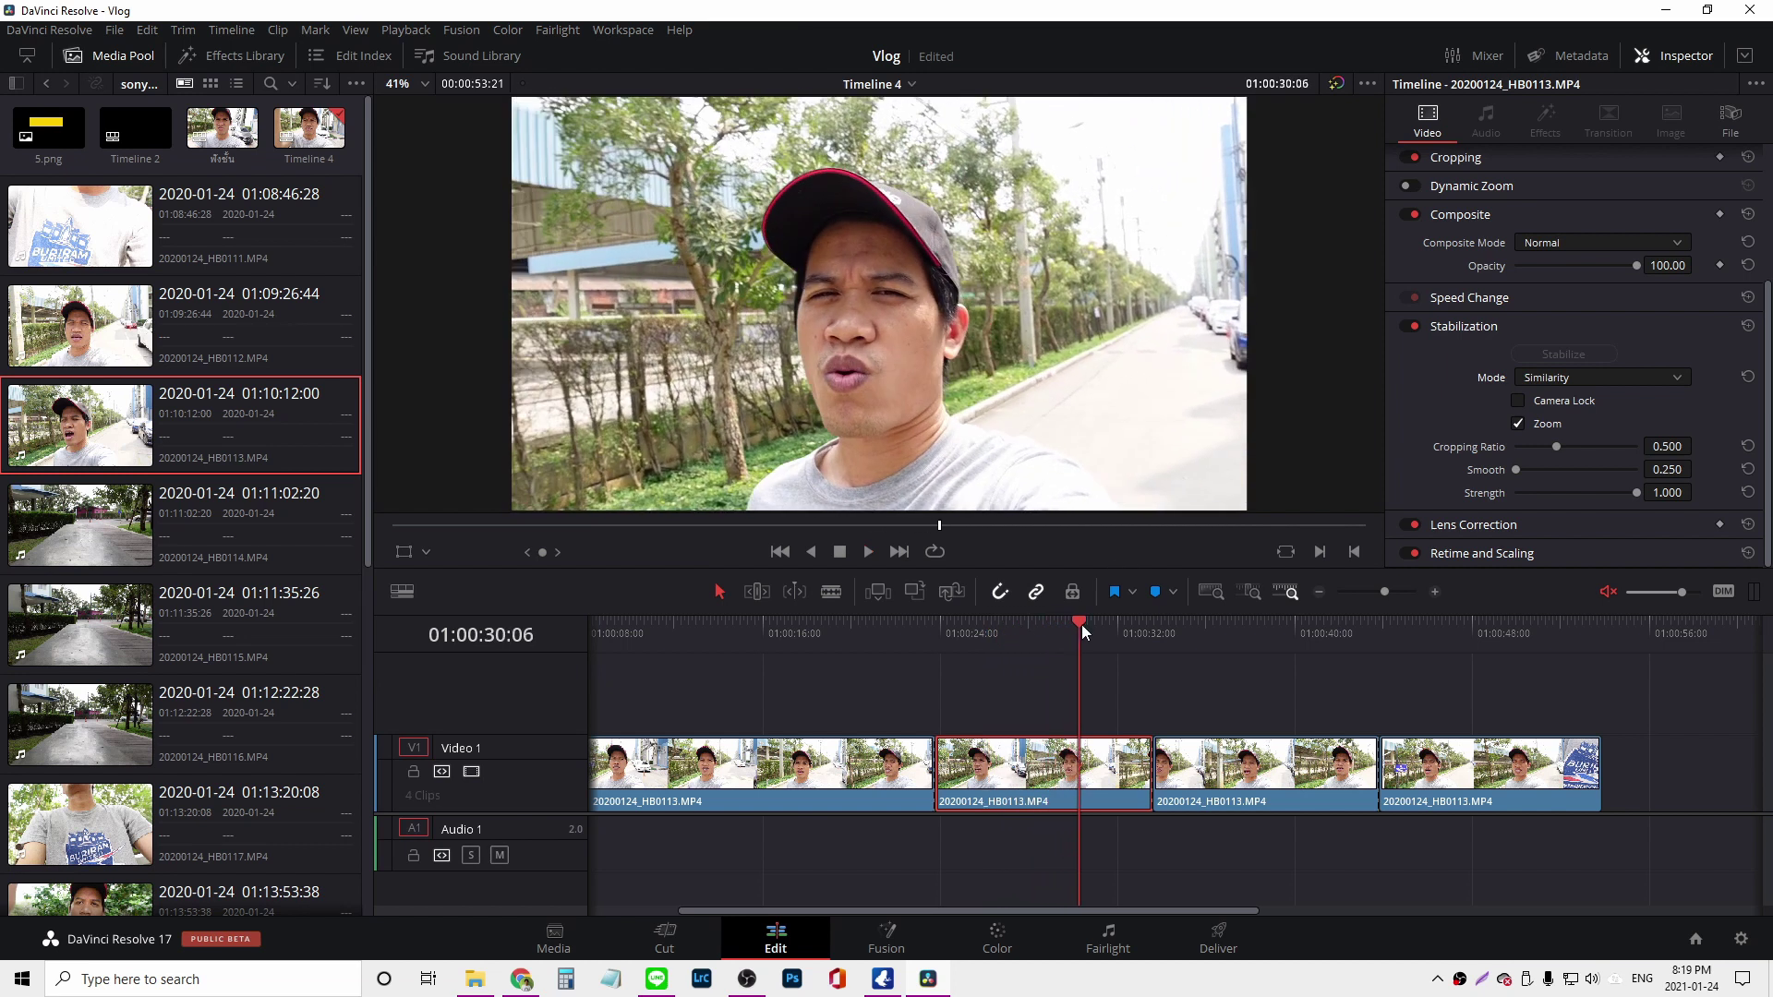
pyautogui.moveTo(1082, 625); pyautogui.dragTo(995, 632)
pyautogui.press('space')
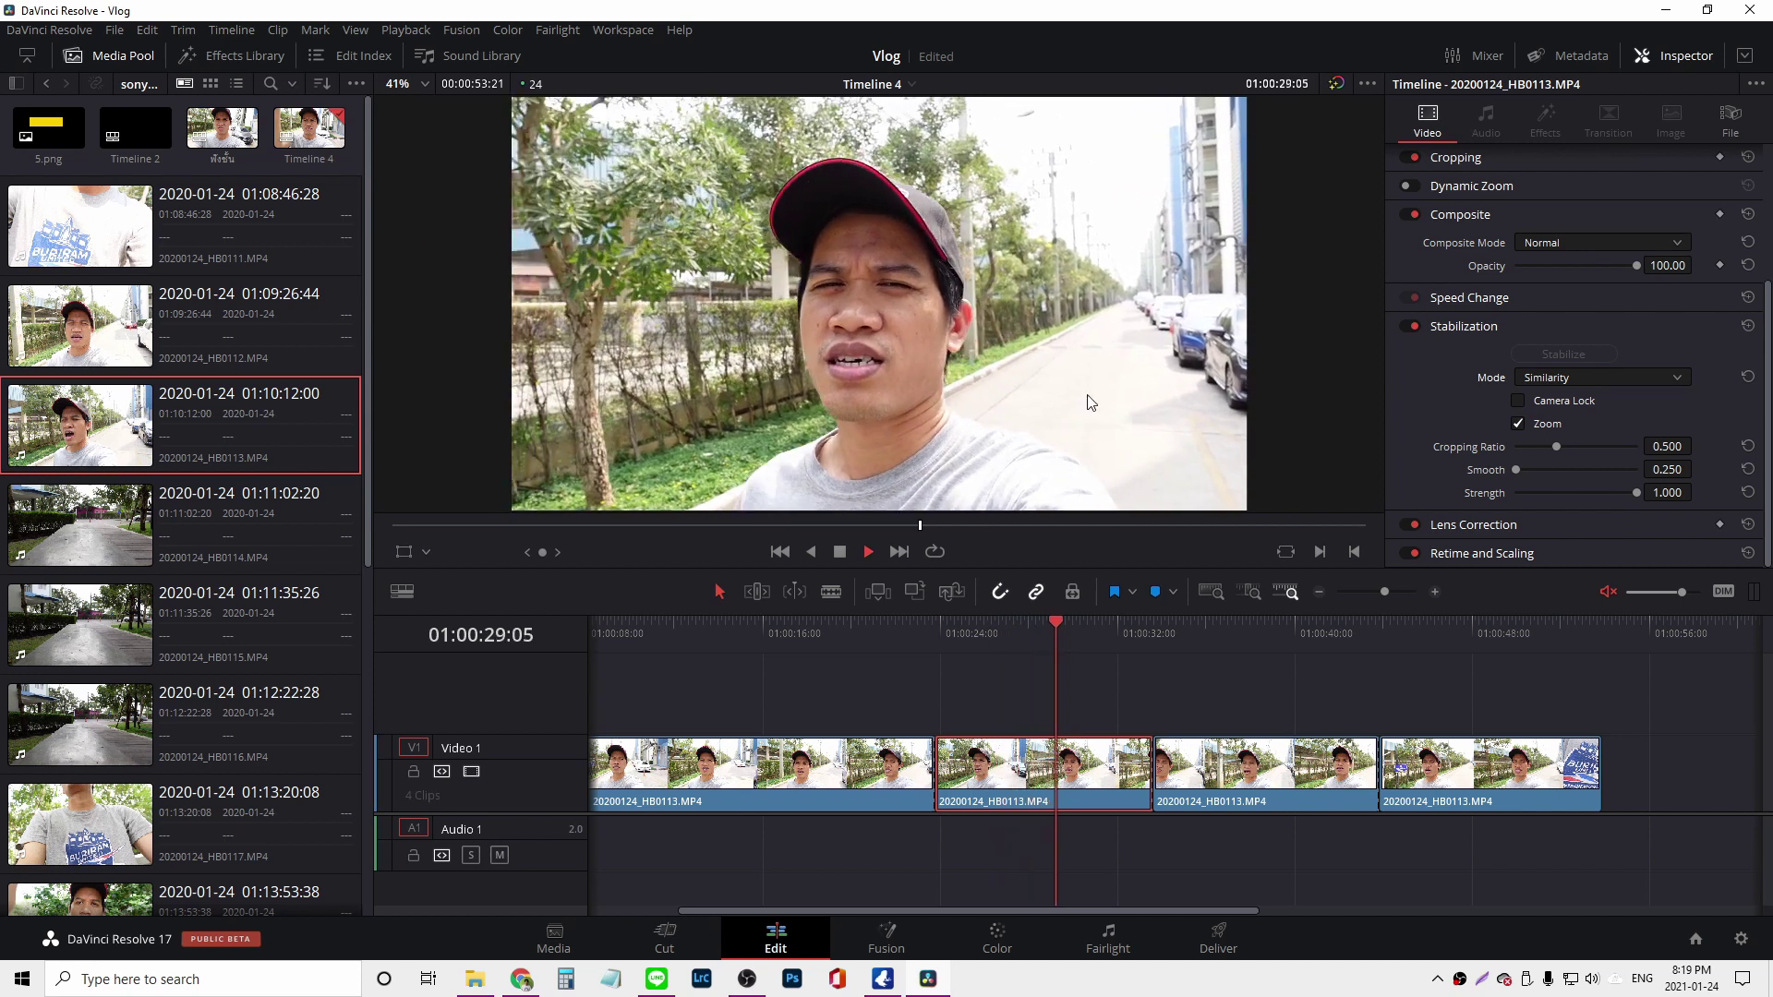
pyautogui.press('space')
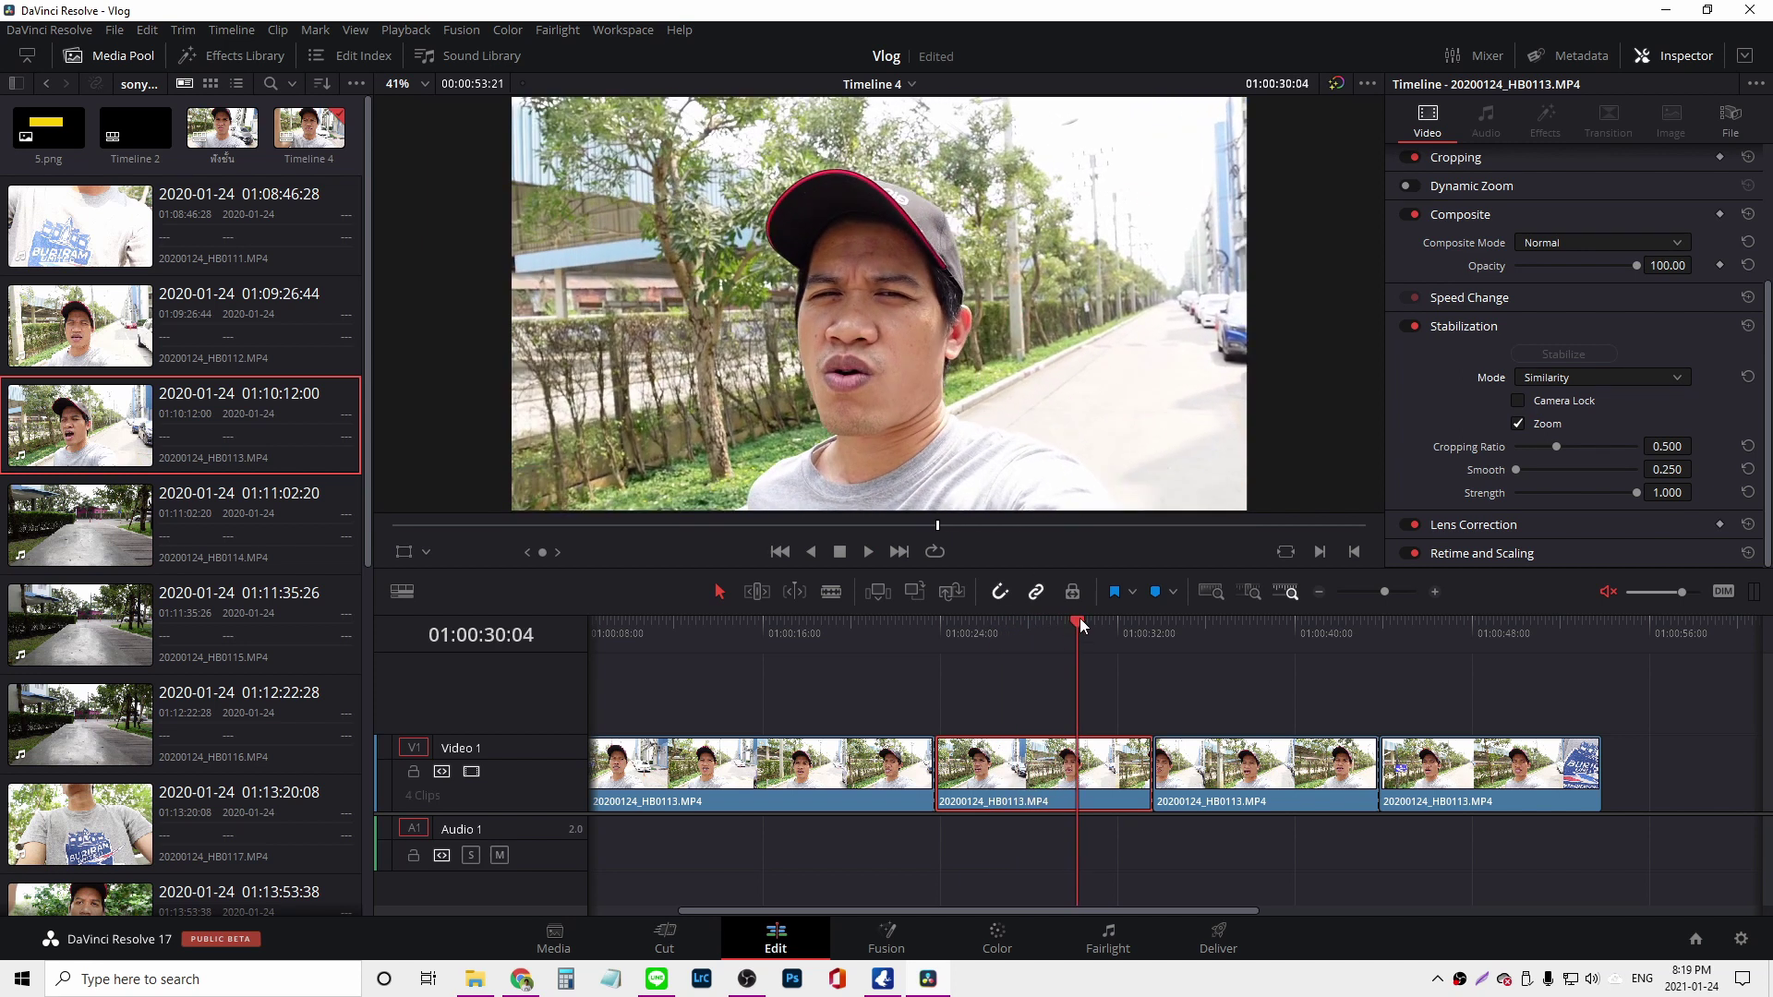
# - Select the third part and stabilize it in Translation mode
pyautogui.moveTo(1078, 620); pyautogui.dragTo(1204, 625)
pyautogui.click(1252, 783)
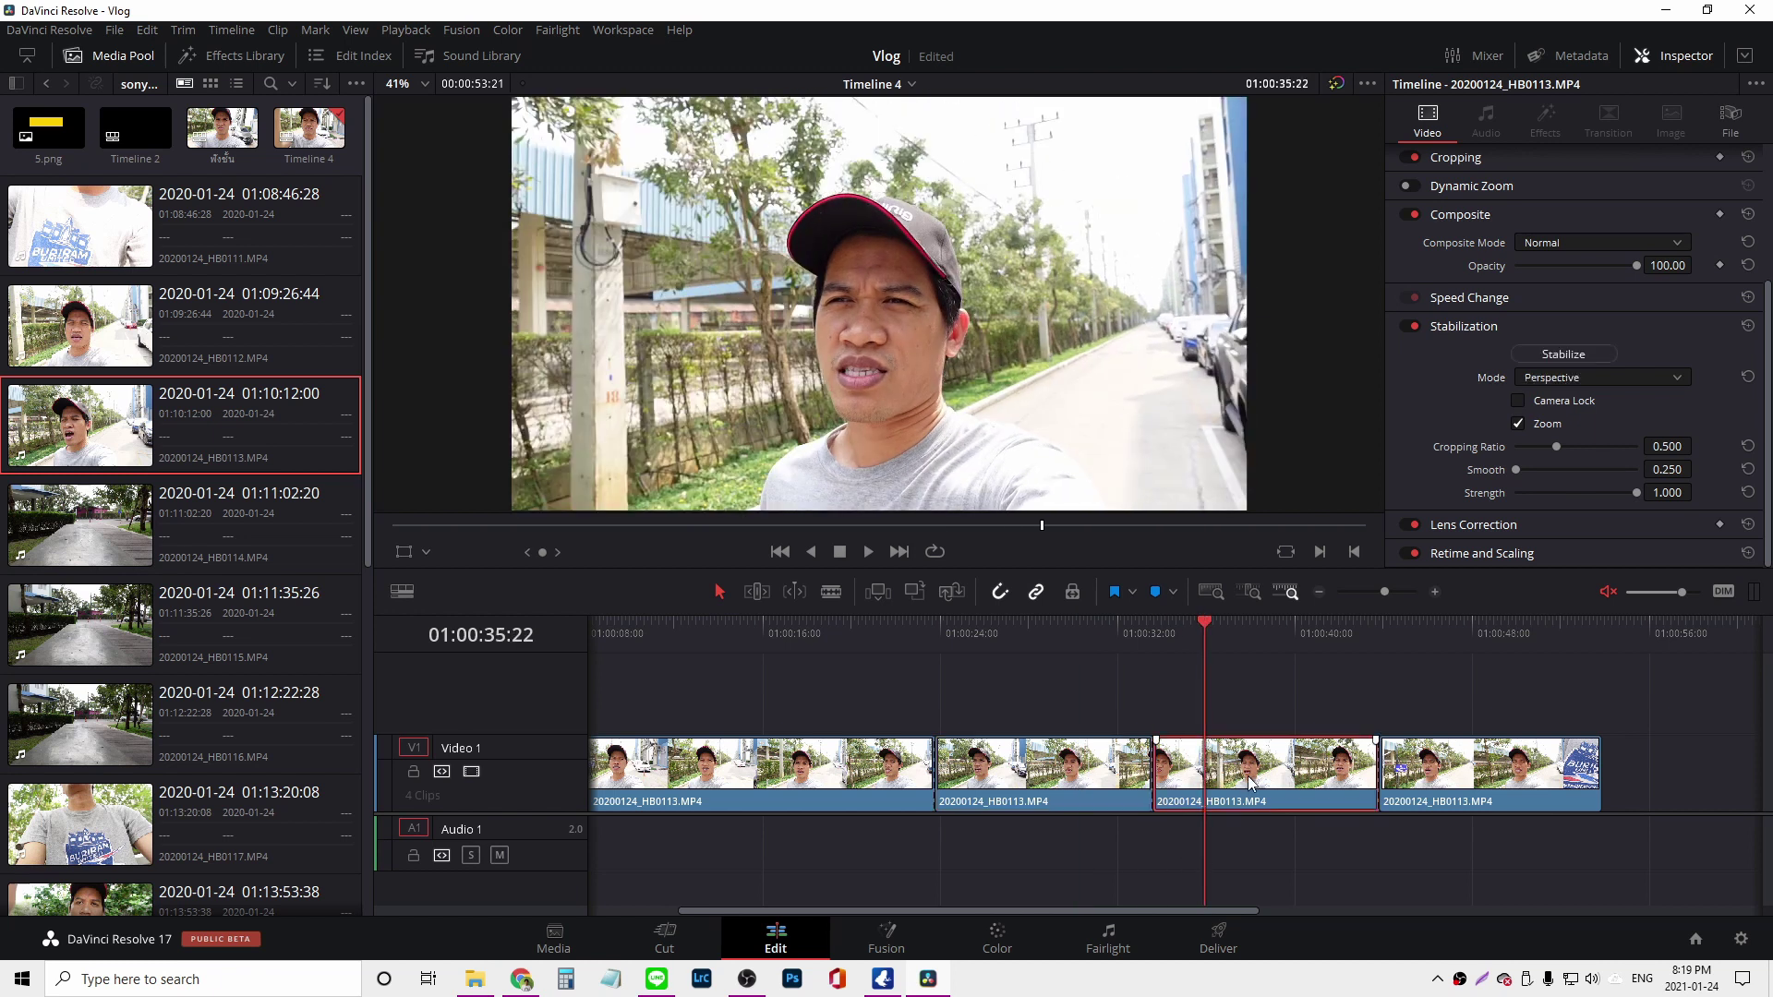
pyautogui.click(1617, 378)
pyautogui.click(1582, 441)
pyautogui.click(1552, 357)
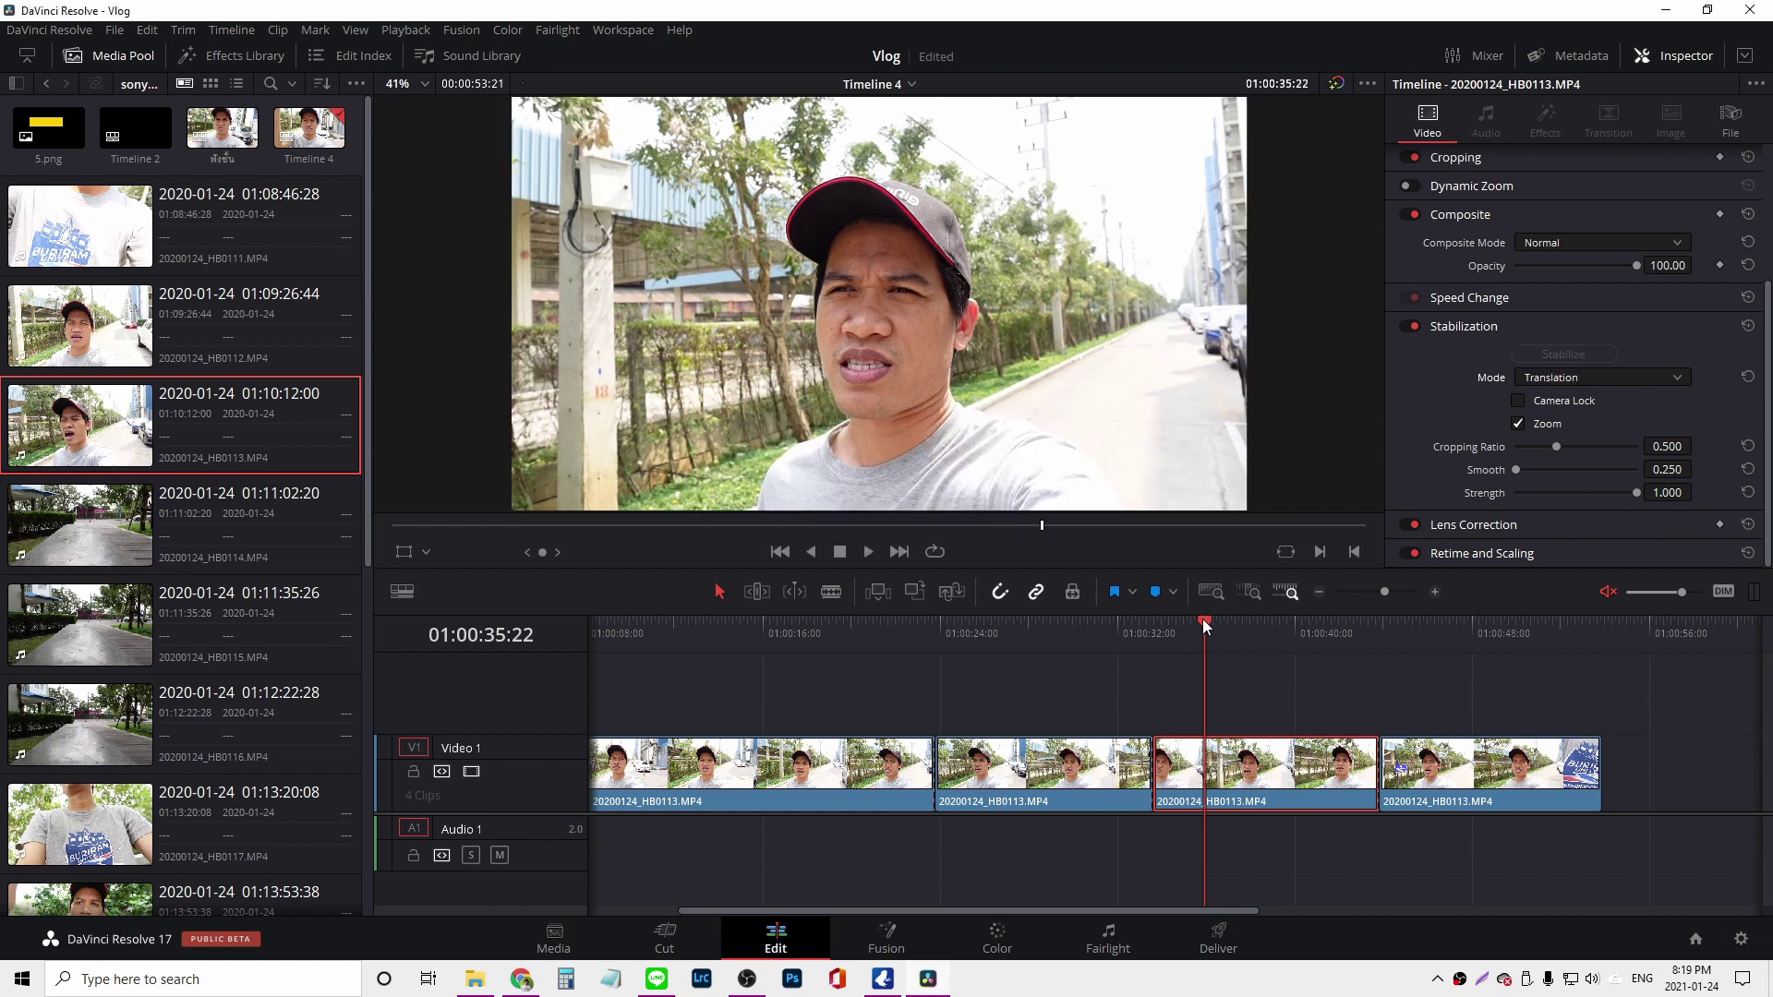
# - Play back the stabilized third part from 01:00:34:13 to review it
pyautogui.moveTo(1205, 621); pyautogui.dragTo(1175, 621)
pyautogui.press('space')
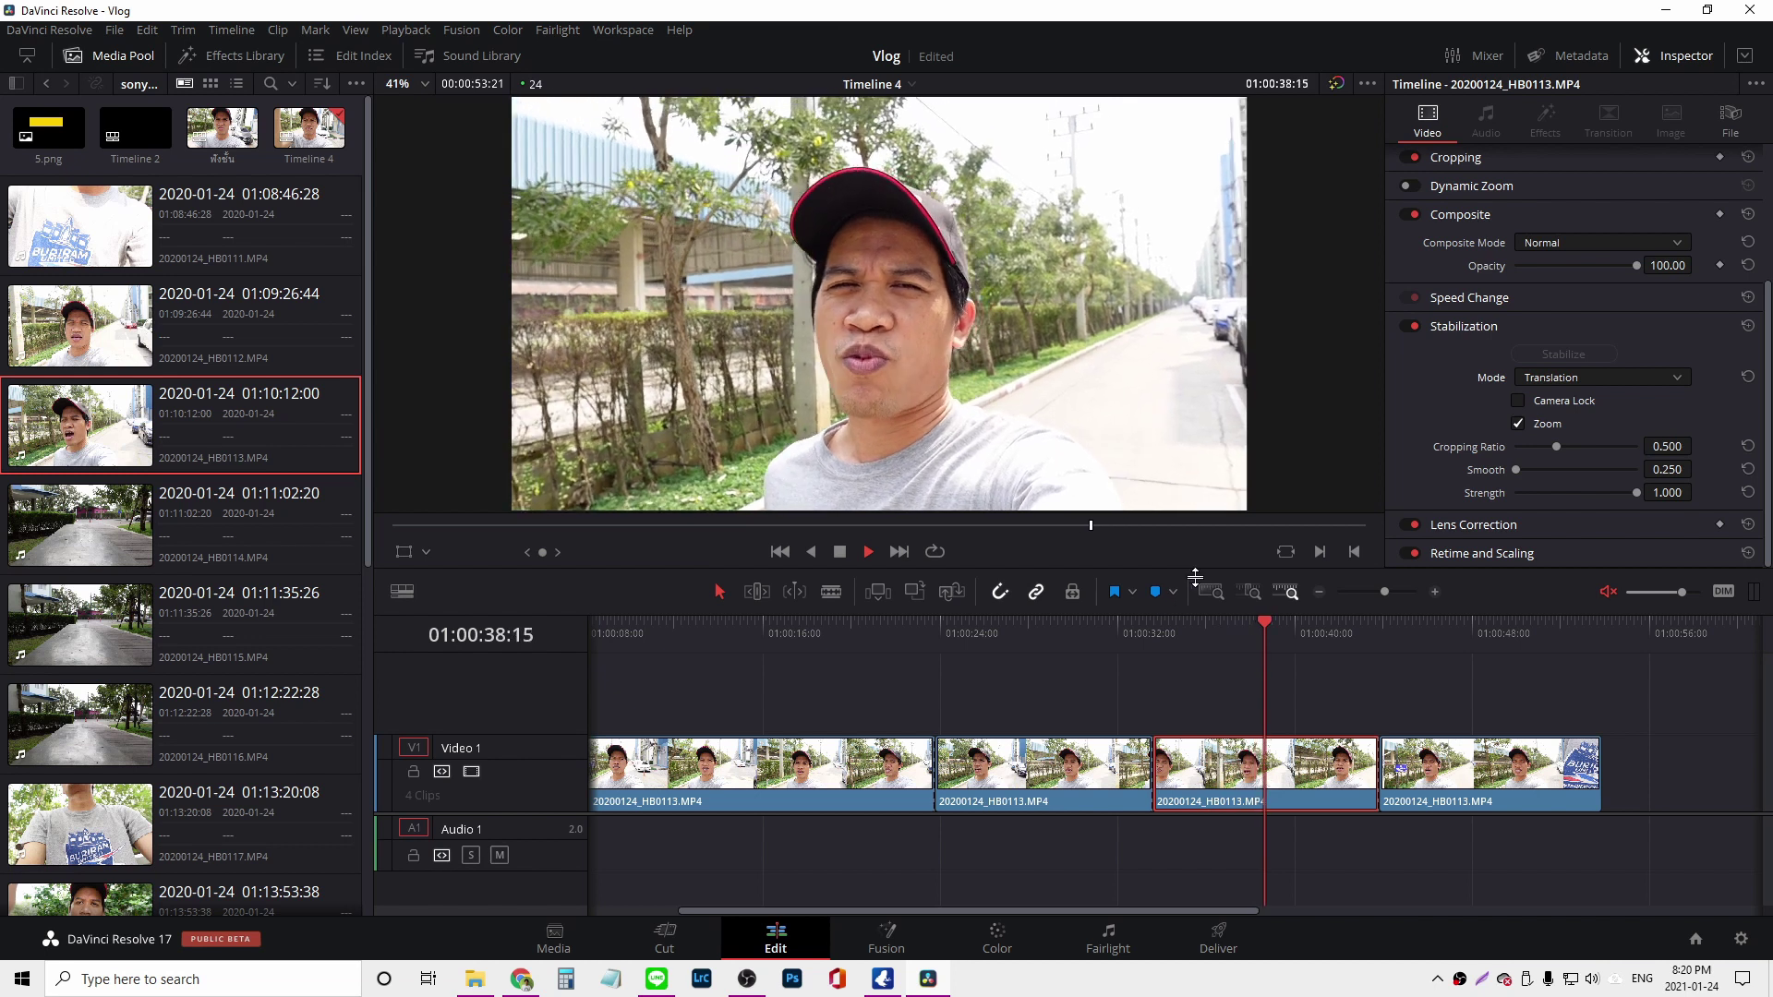
pyautogui.click(1290, 624)
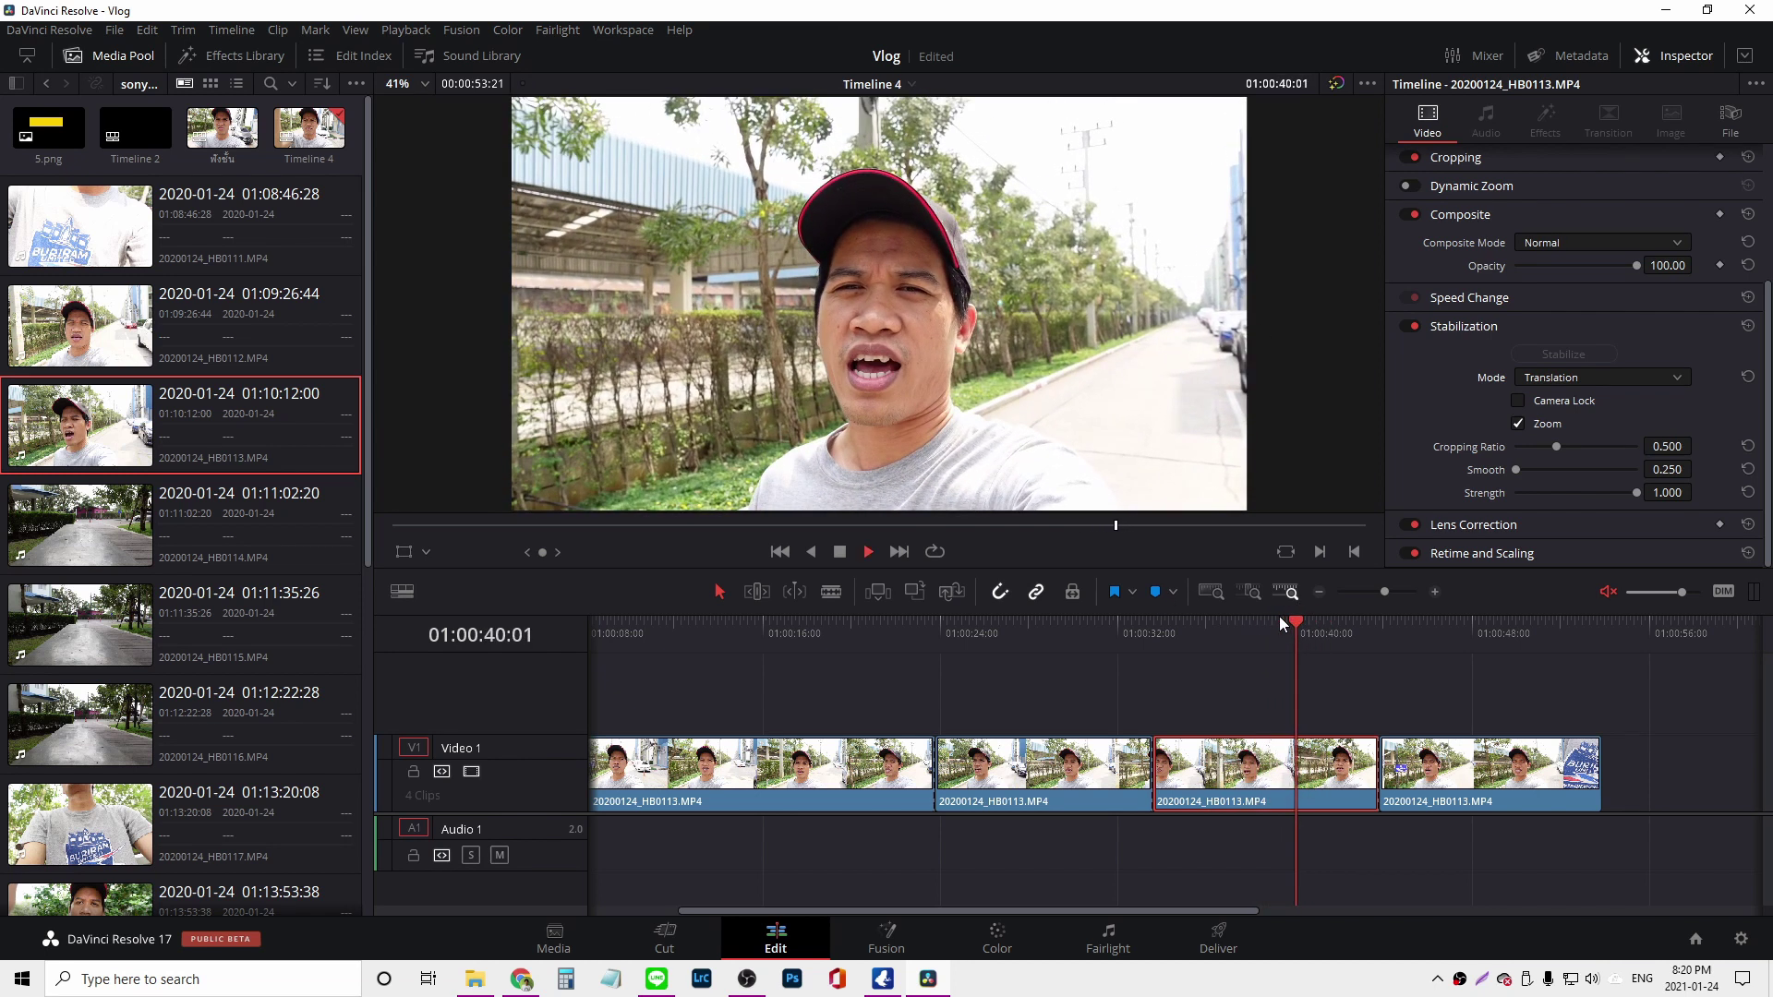
pyautogui.press('space')
pyautogui.click(1248, 628)
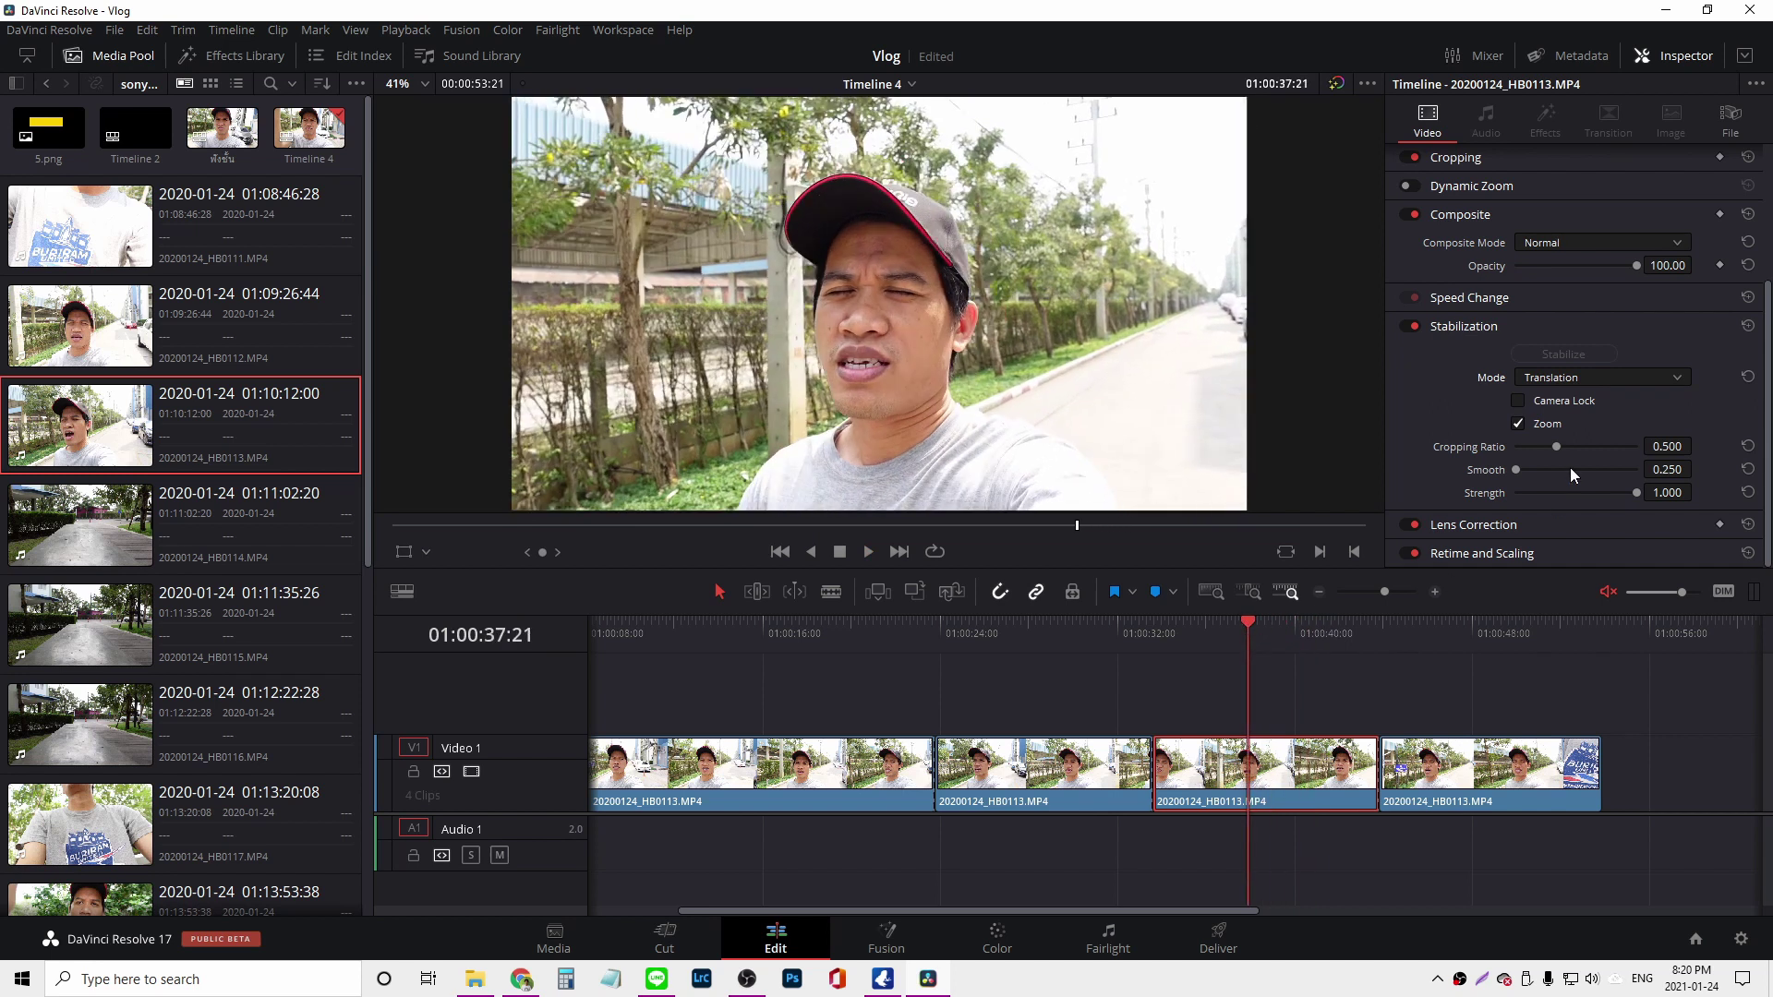
pyautogui.moveTo(1245, 617); pyautogui.dragTo(680, 657)
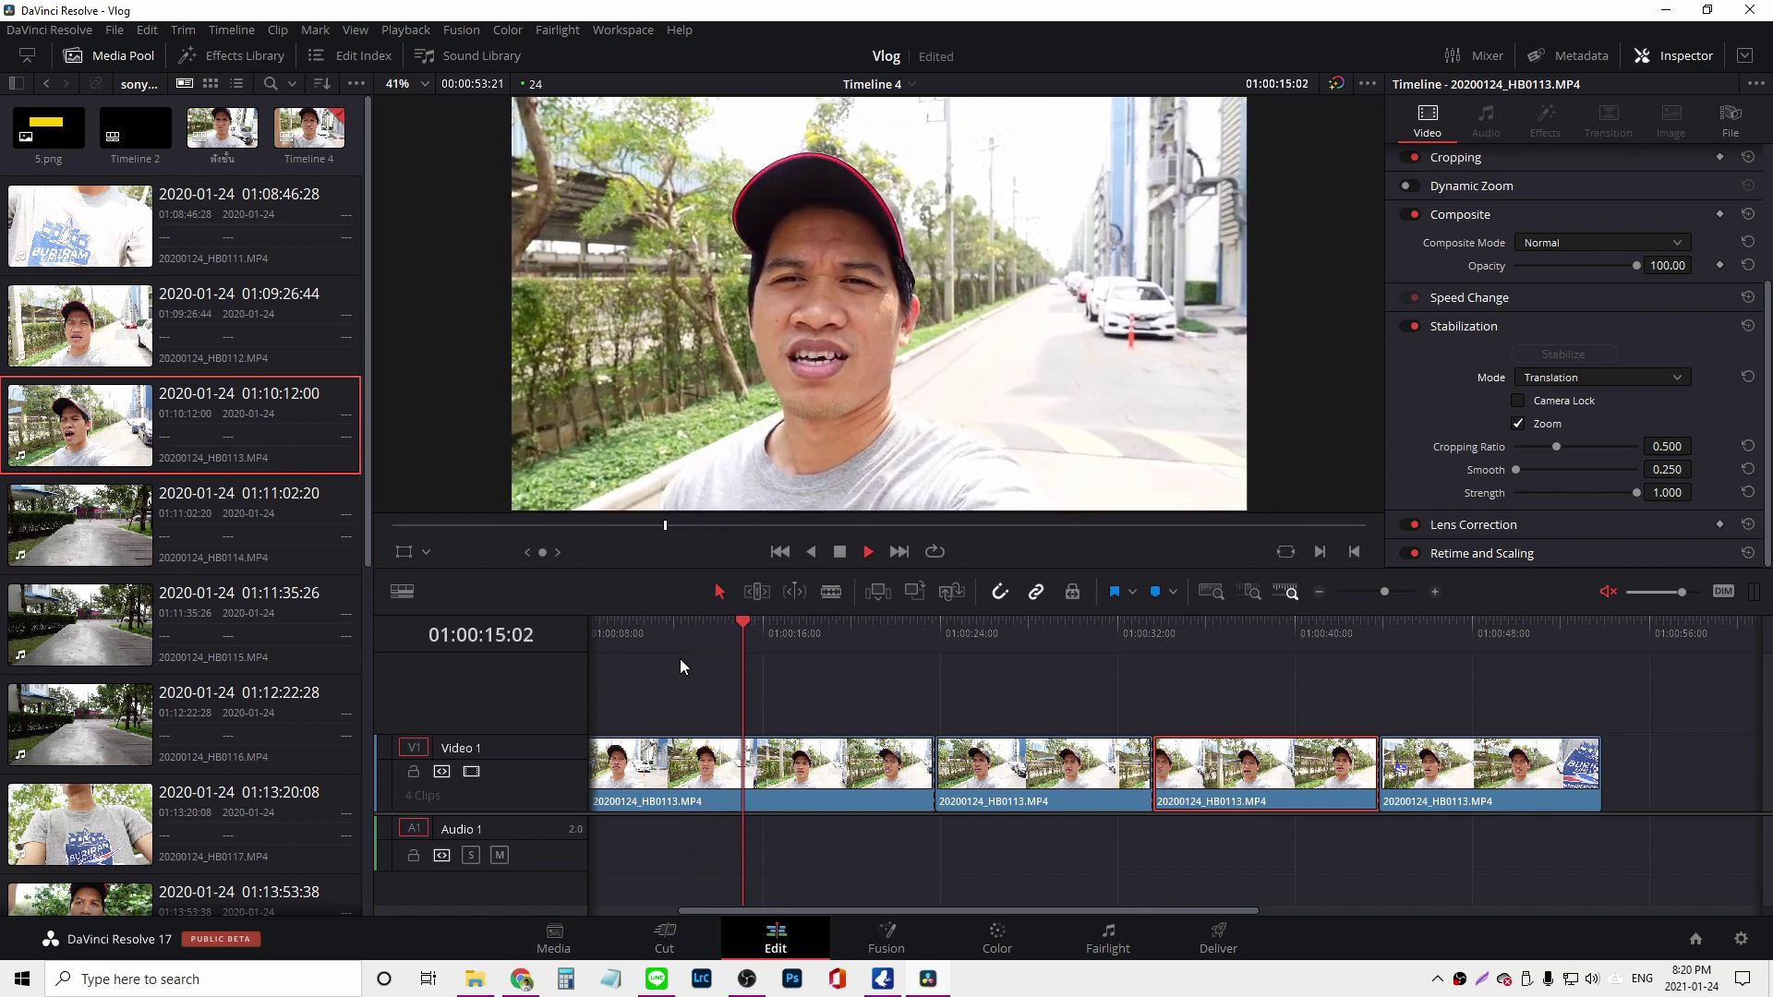
# - Select the last part, drag Smooth up to 1.000, and stabilize it in Perspective mode
pyautogui.press('space')
pyautogui.moveTo(1239, 910); pyautogui.dragTo(1428, 911)
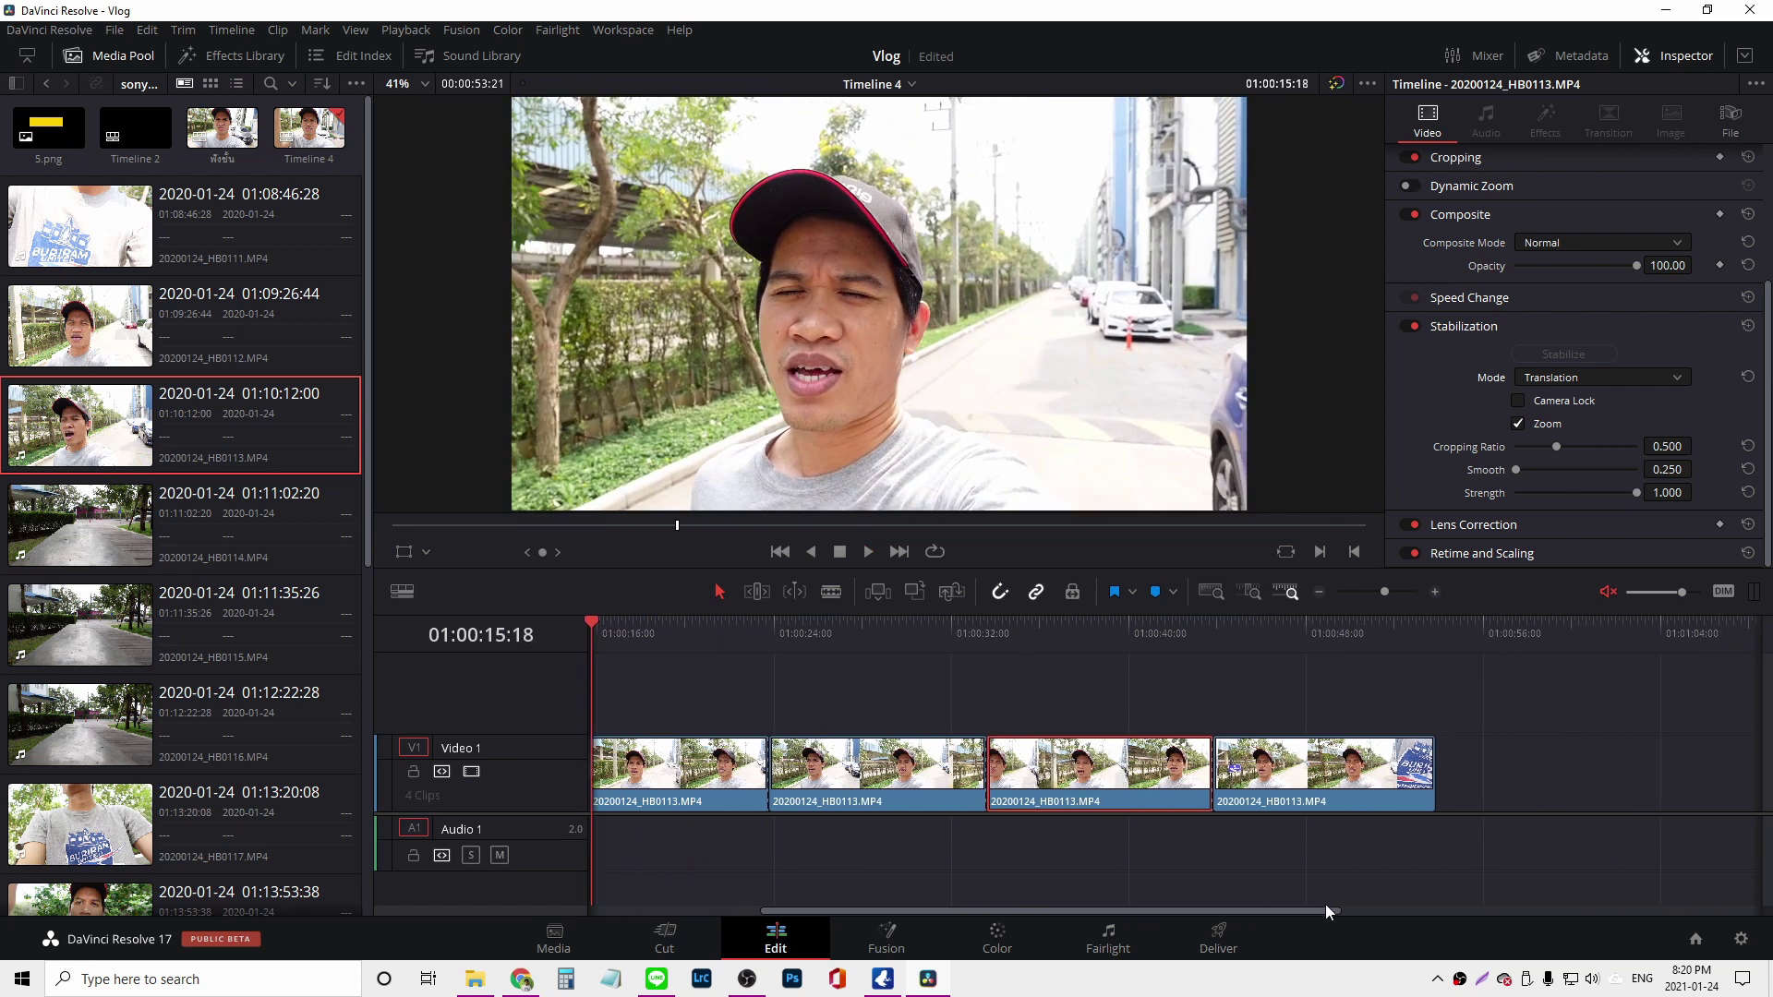
pyautogui.click(1108, 780)
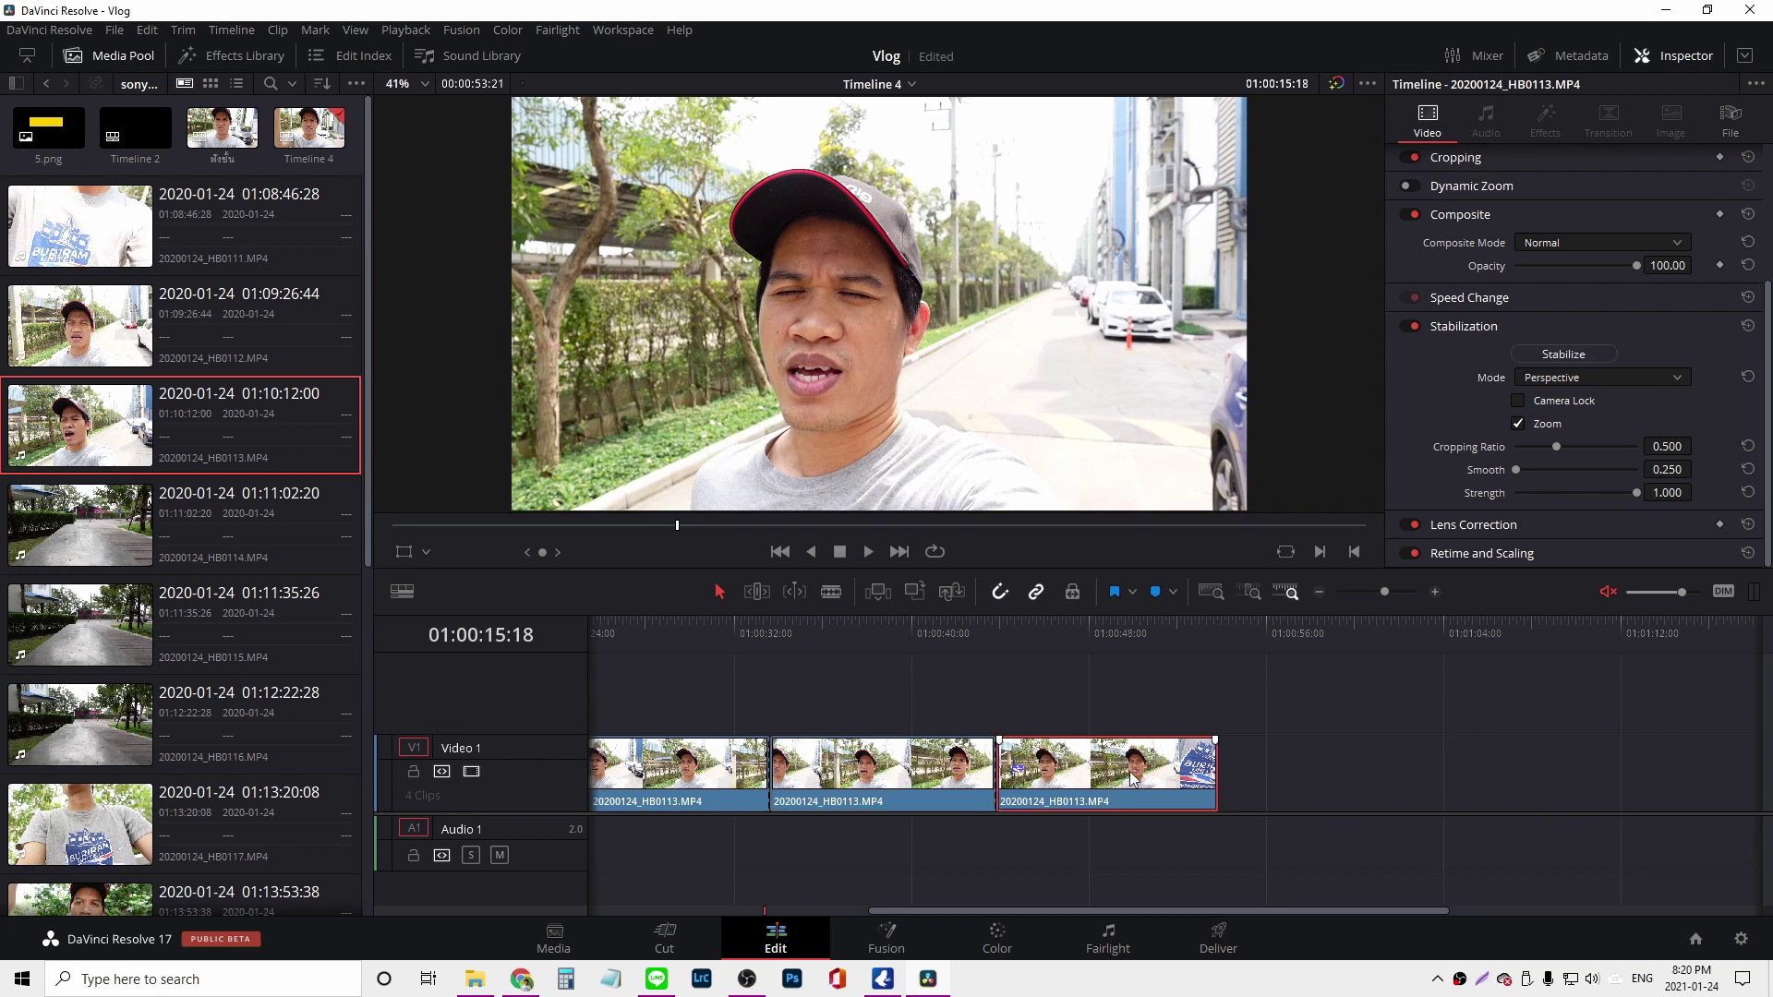
pyautogui.moveTo(1058, 625); pyautogui.dragTo(1074, 628)
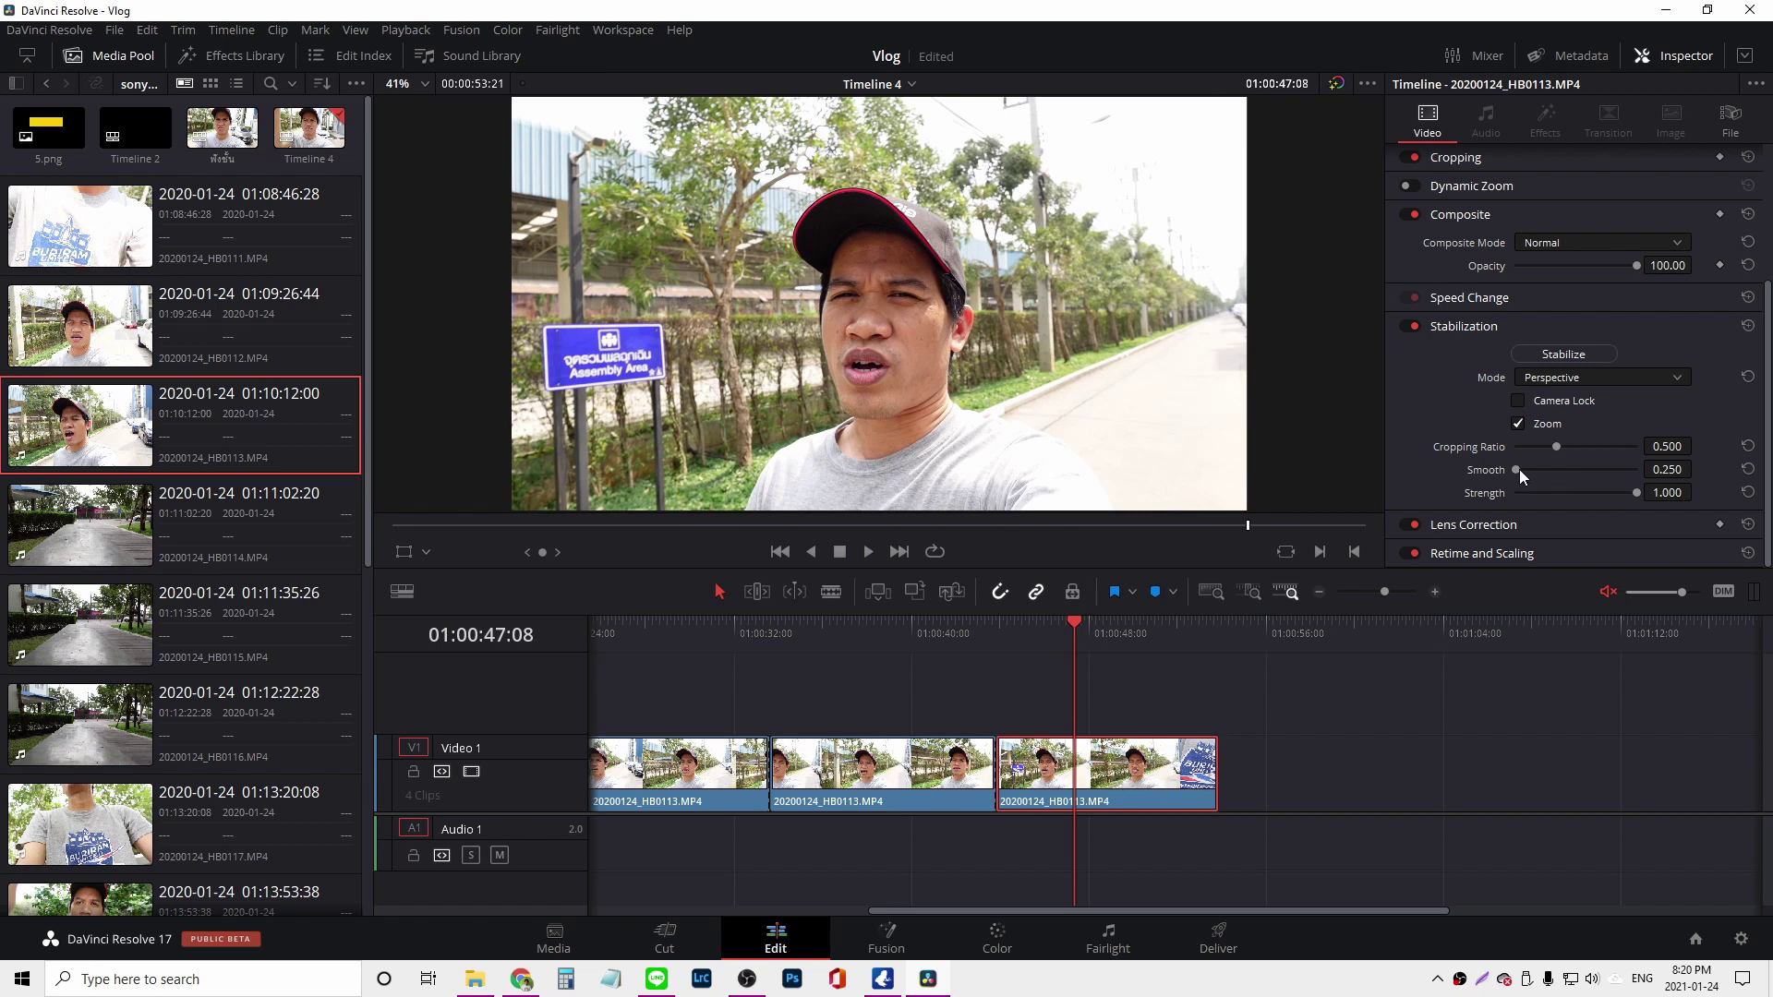
pyautogui.moveTo(1601, 477); pyautogui.dragTo(1507, 482)
pyautogui.moveTo(1559, 470); pyautogui.dragTo(1591, 471)
pyautogui.moveTo(1076, 624); pyautogui.dragTo(1053, 624)
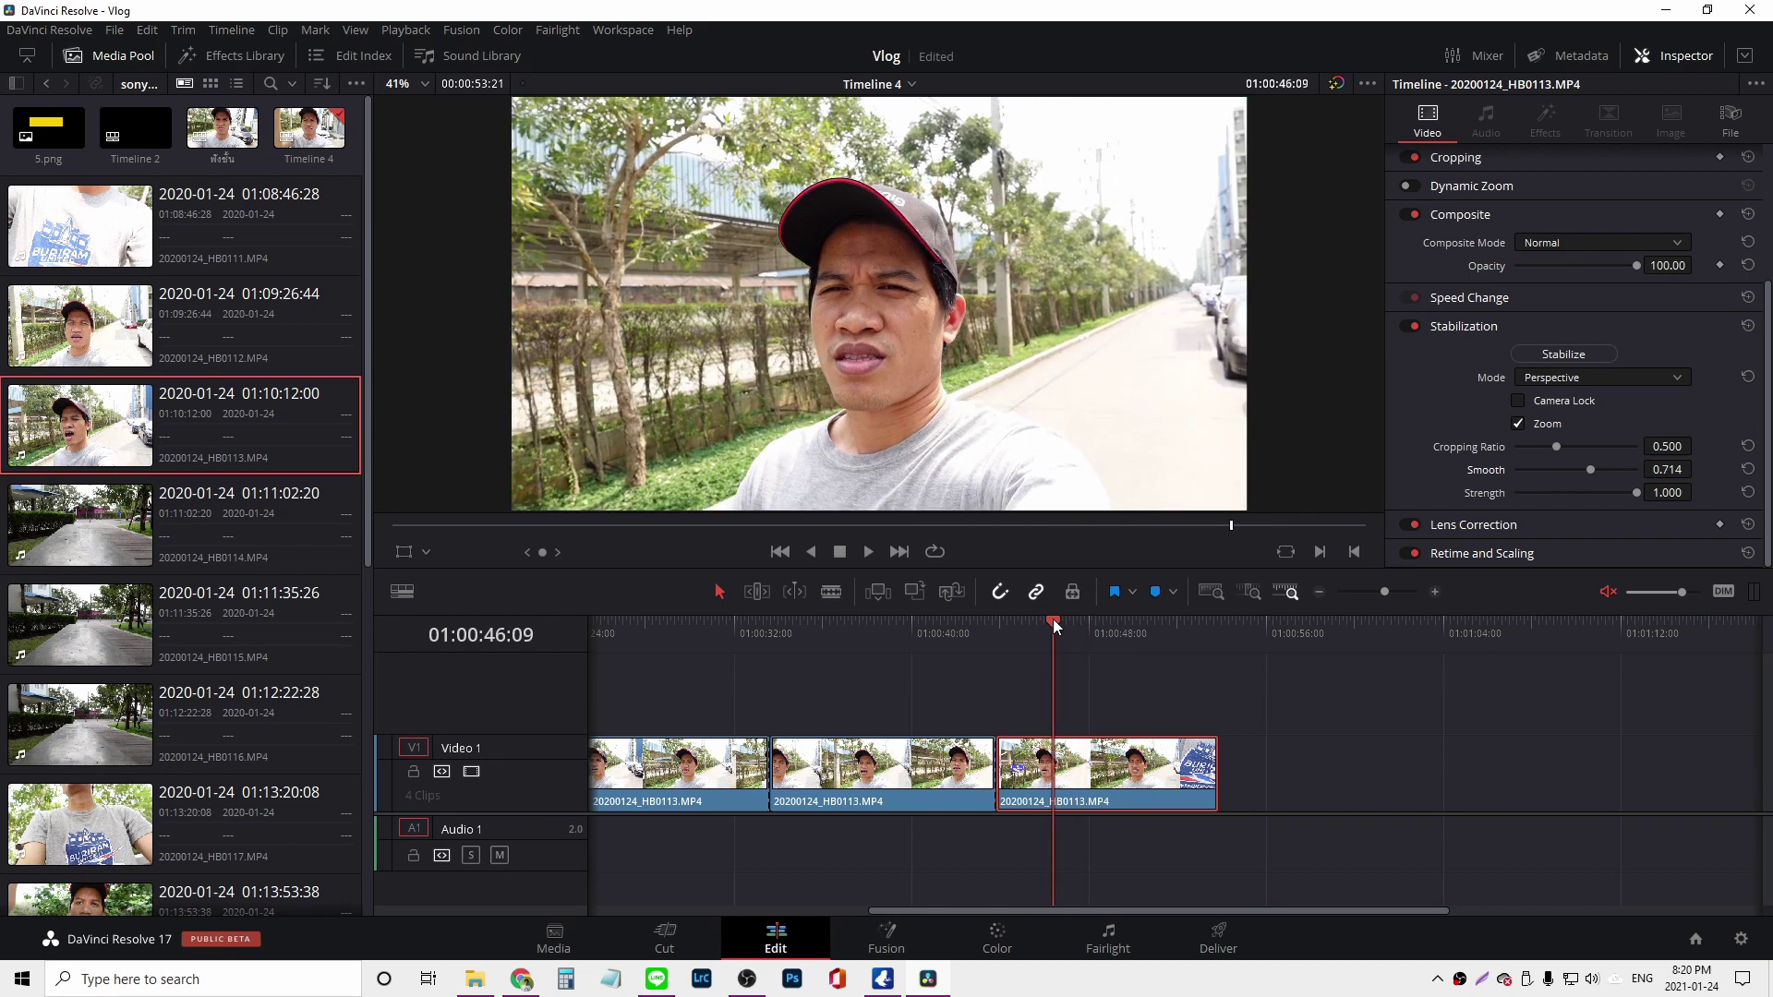
pyautogui.moveTo(1590, 470); pyautogui.dragTo(1610, 470)
pyautogui.click(1570, 355)
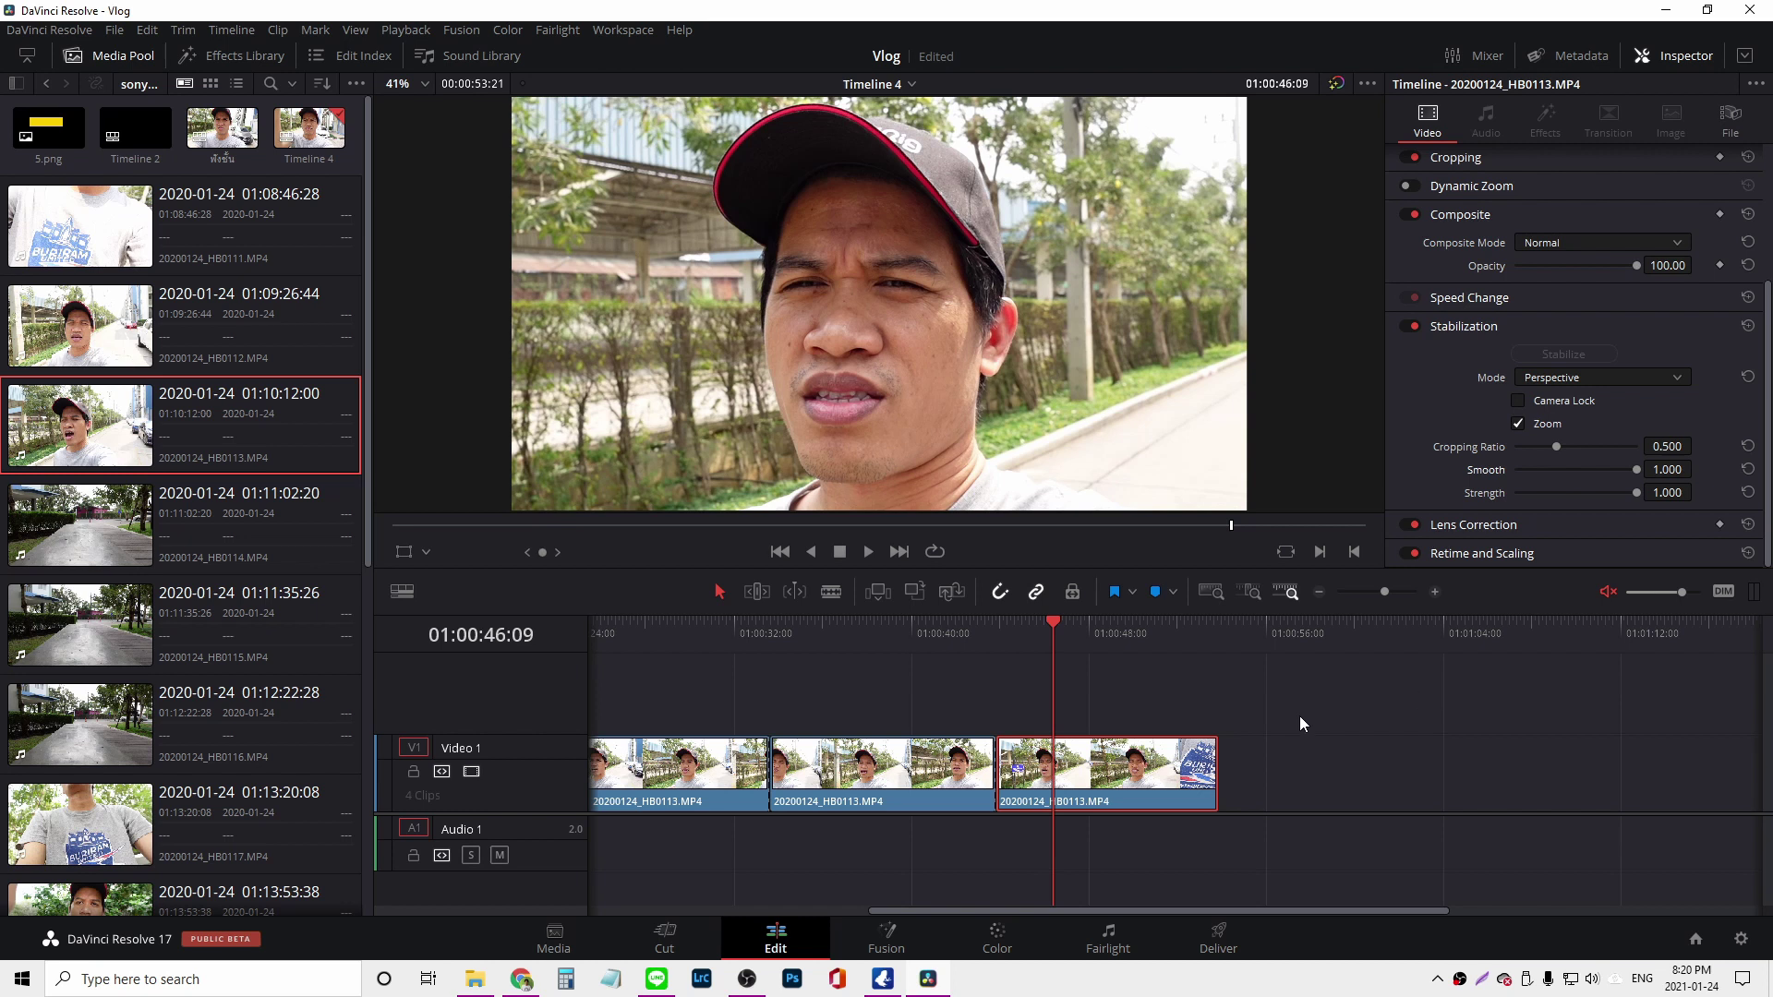
# - Replay the stabilized last part from 01:00:45:13, then drag Smooth down to 0.319
pyautogui.moveTo(1052, 617); pyautogui.dragTo(1034, 615)
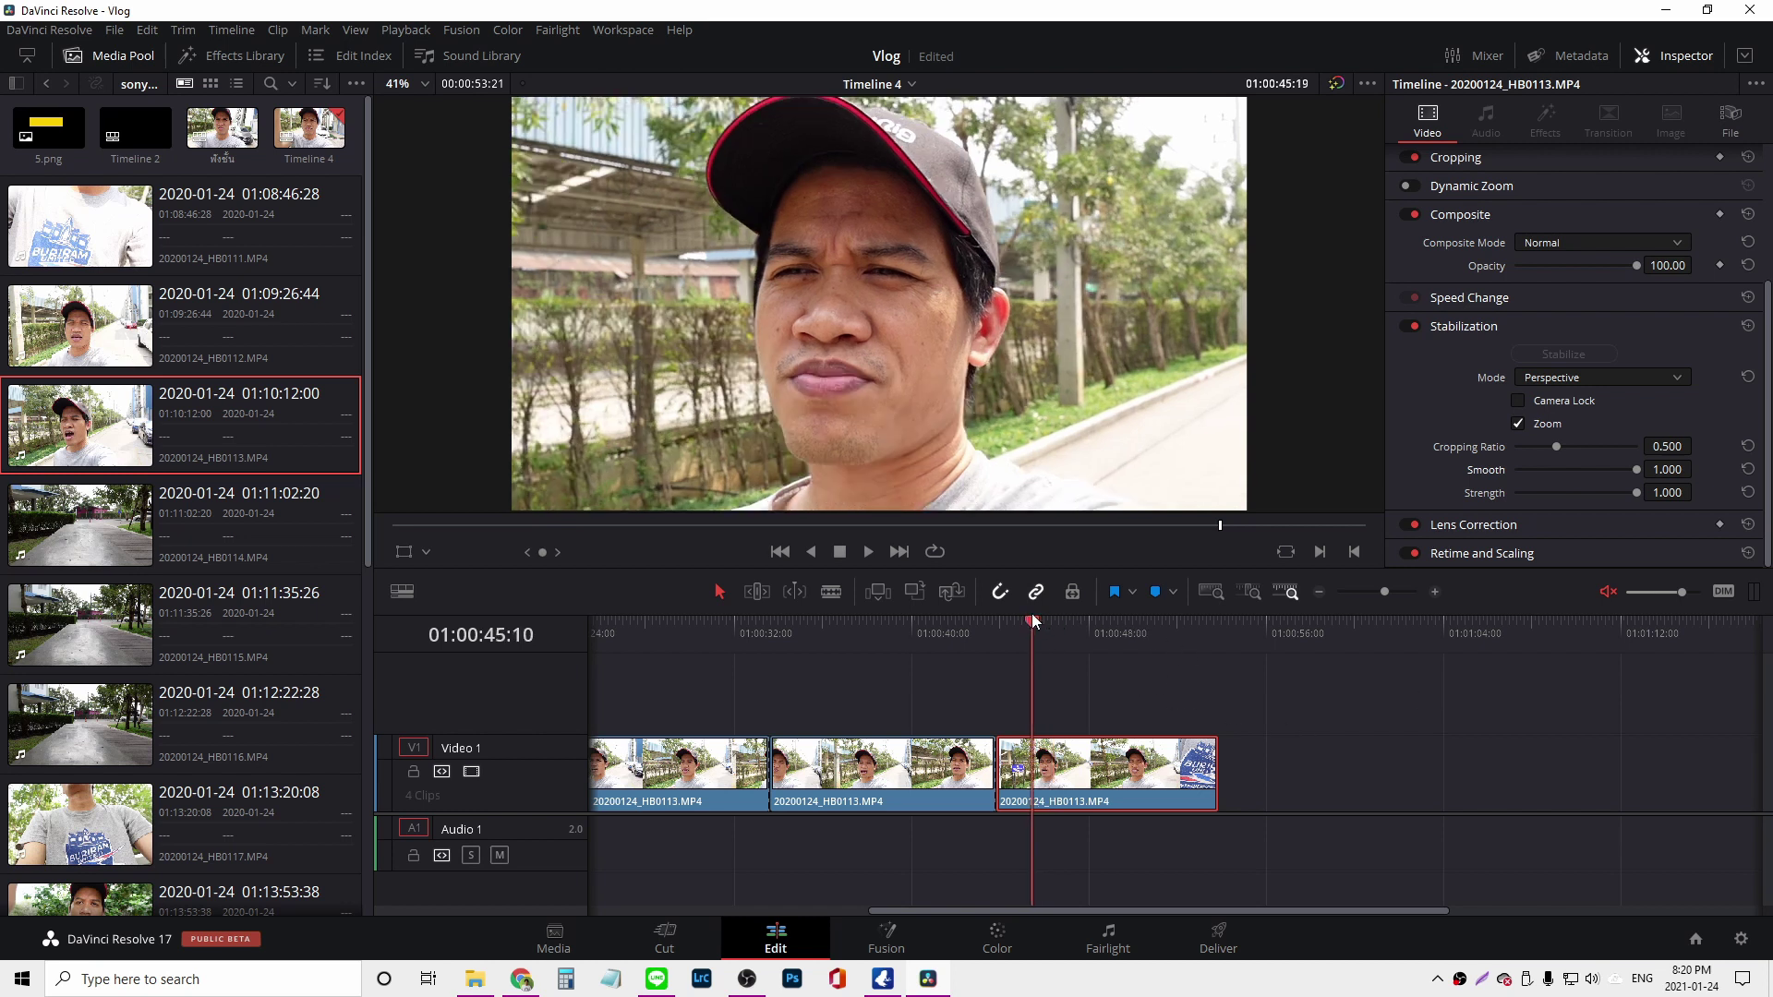
pyautogui.press('space')
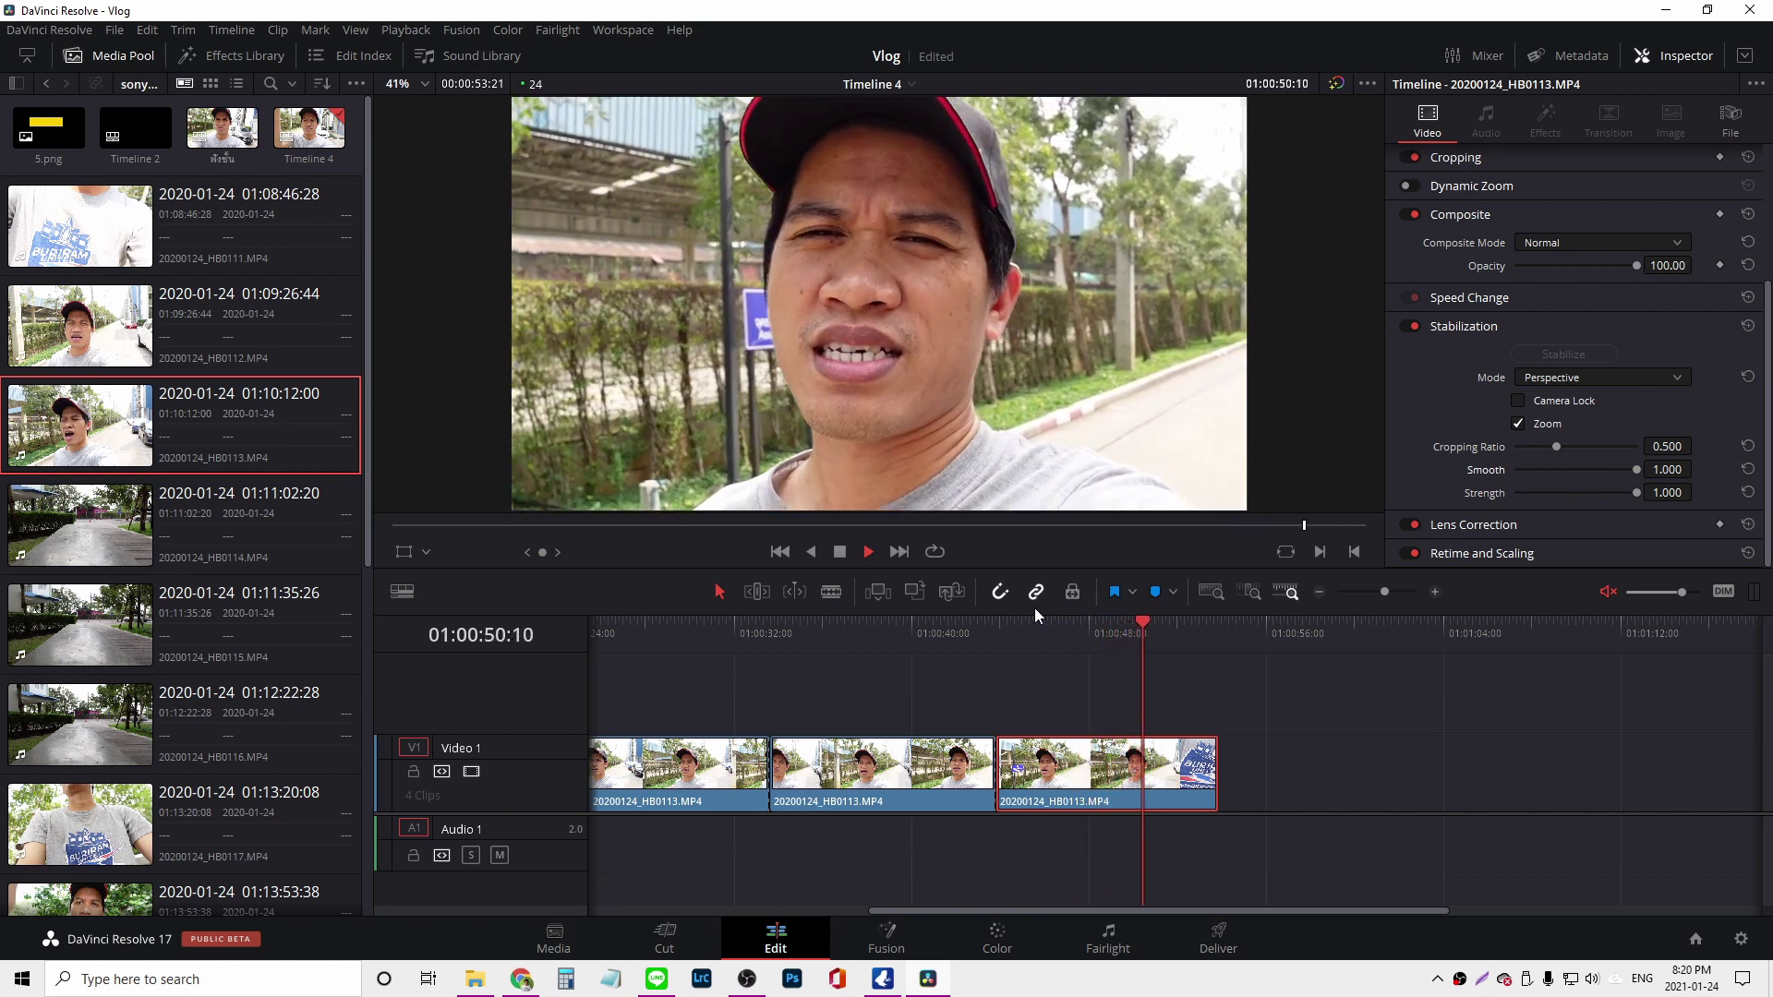
pyautogui.click(1121, 625)
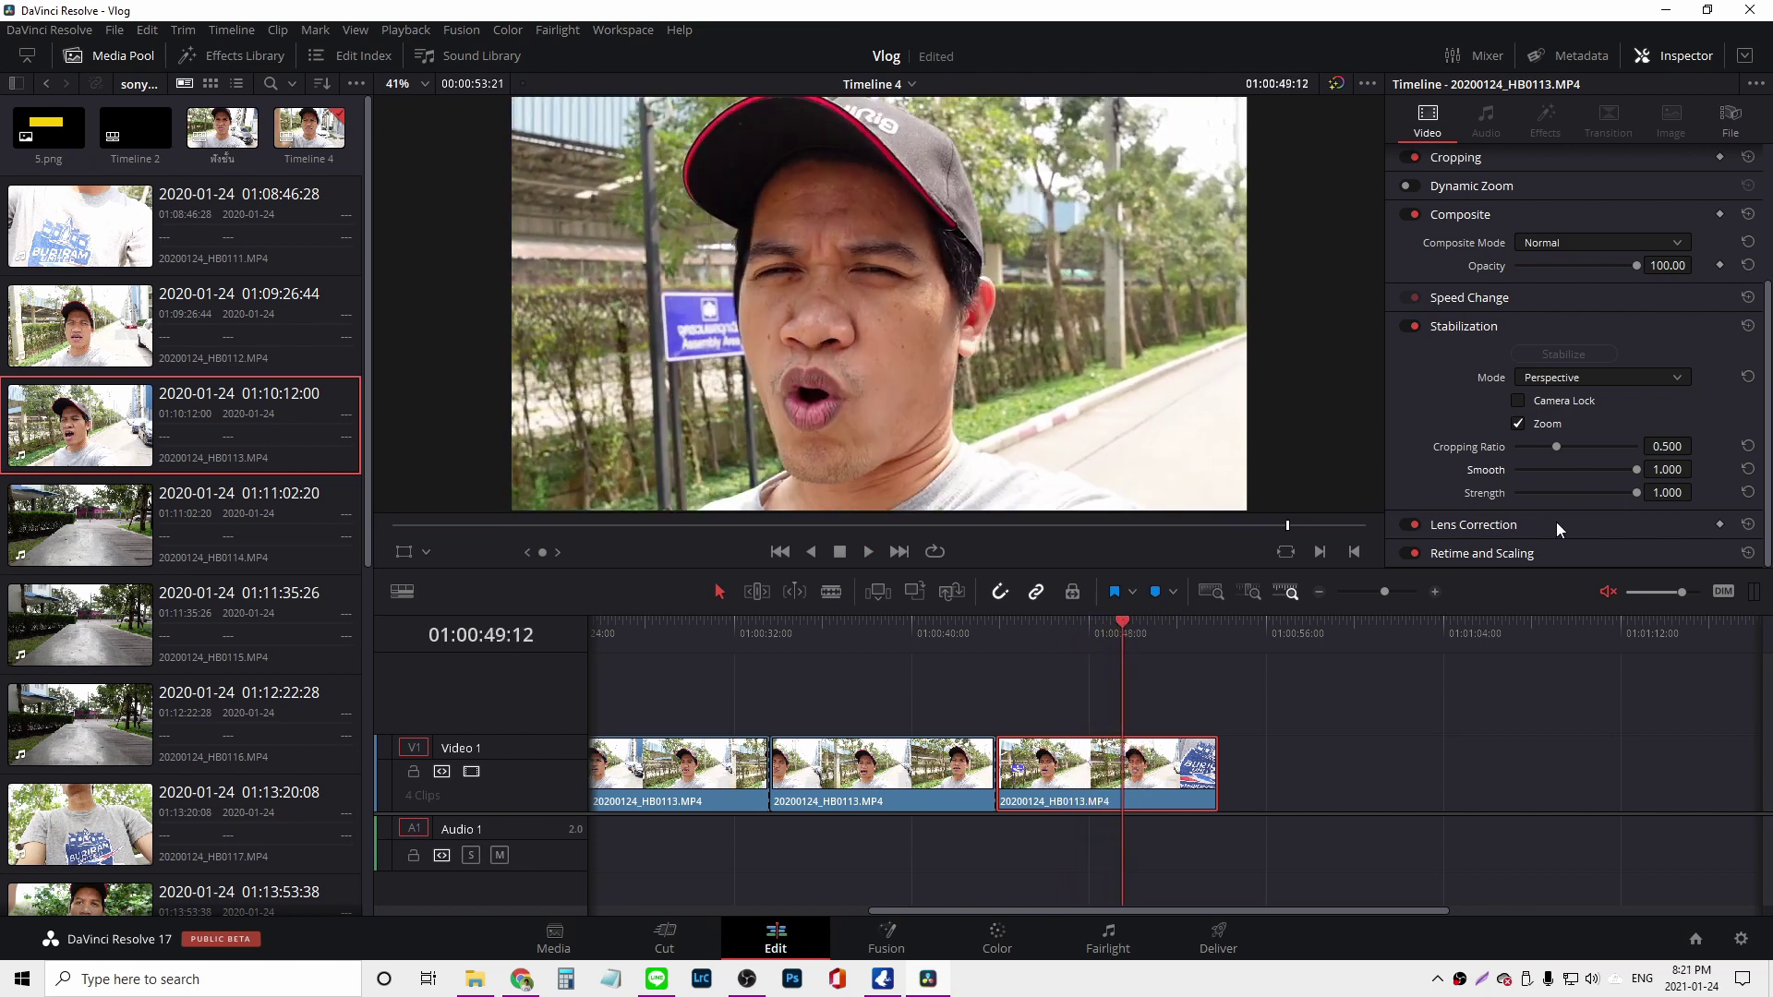
pyautogui.moveTo(1638, 468); pyautogui.dragTo(1528, 467)
# - Re-run Stabilize with Smooth 0.319 and play back around 01:00:46 to check it
pyautogui.click(1586, 357)
pyautogui.moveTo(1122, 621); pyautogui.dragTo(1057, 616)
pyautogui.press('space')
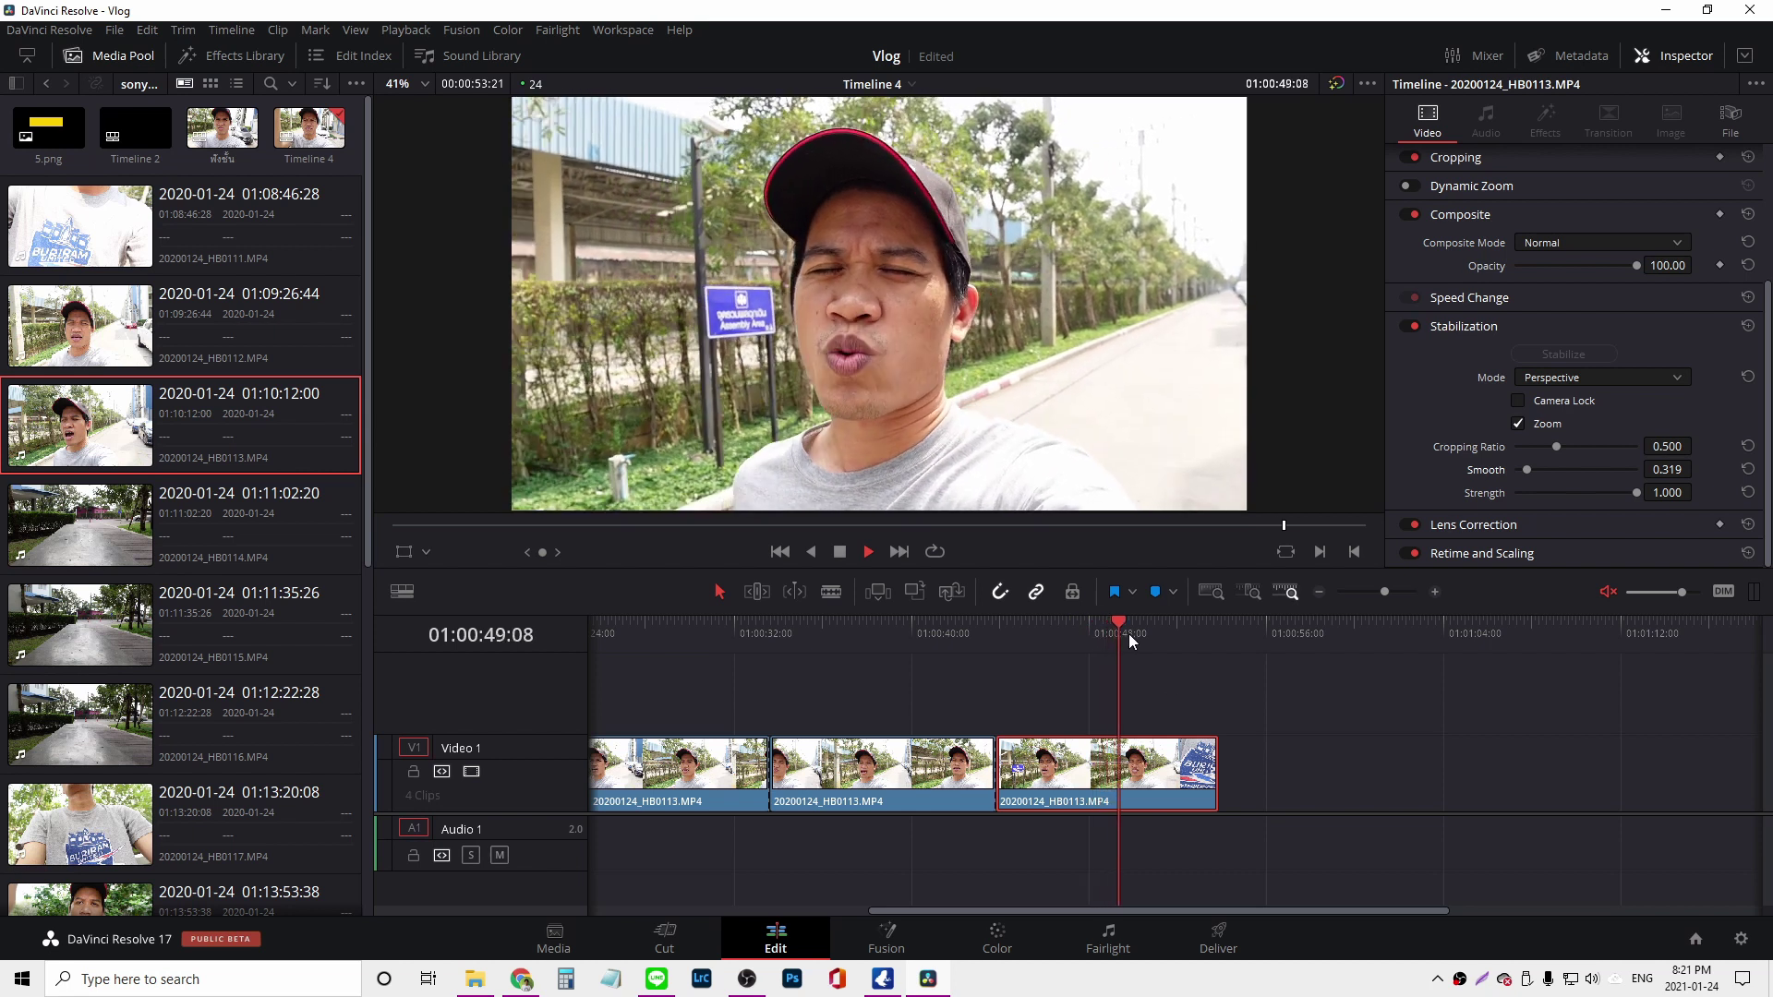
pyautogui.click(1125, 619)
pyautogui.moveTo(1116, 622); pyautogui.dragTo(1054, 633)
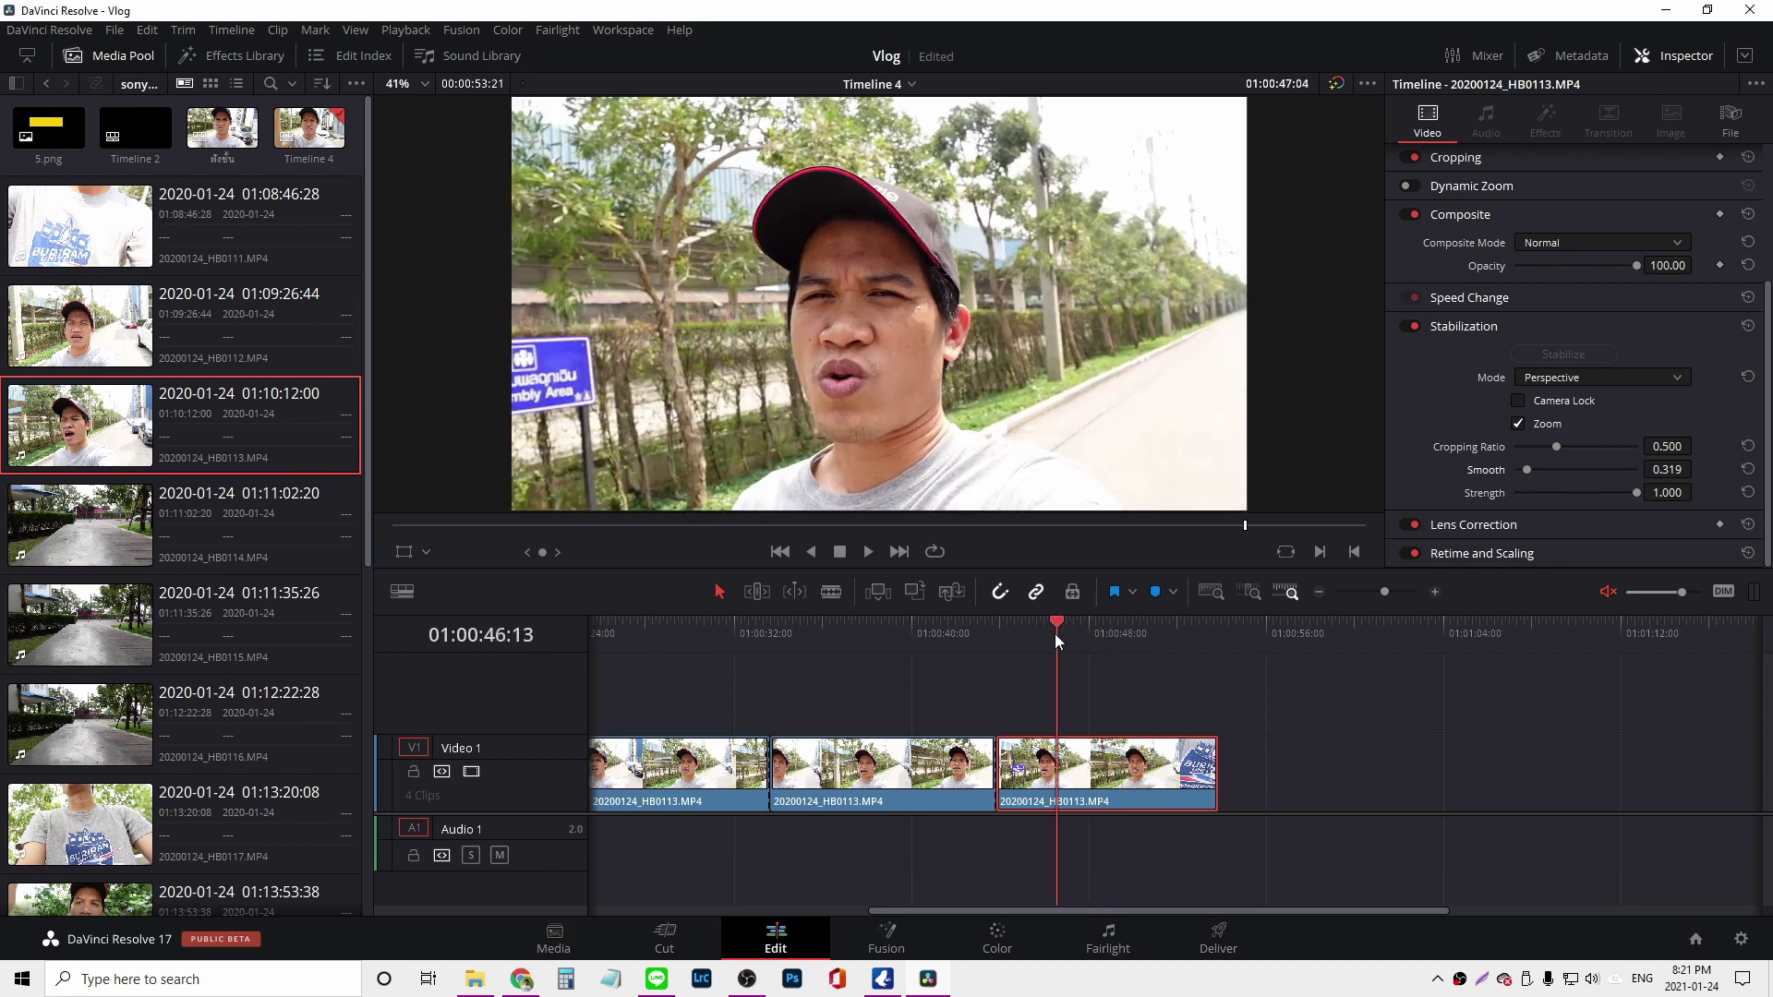
pyautogui.press('space')
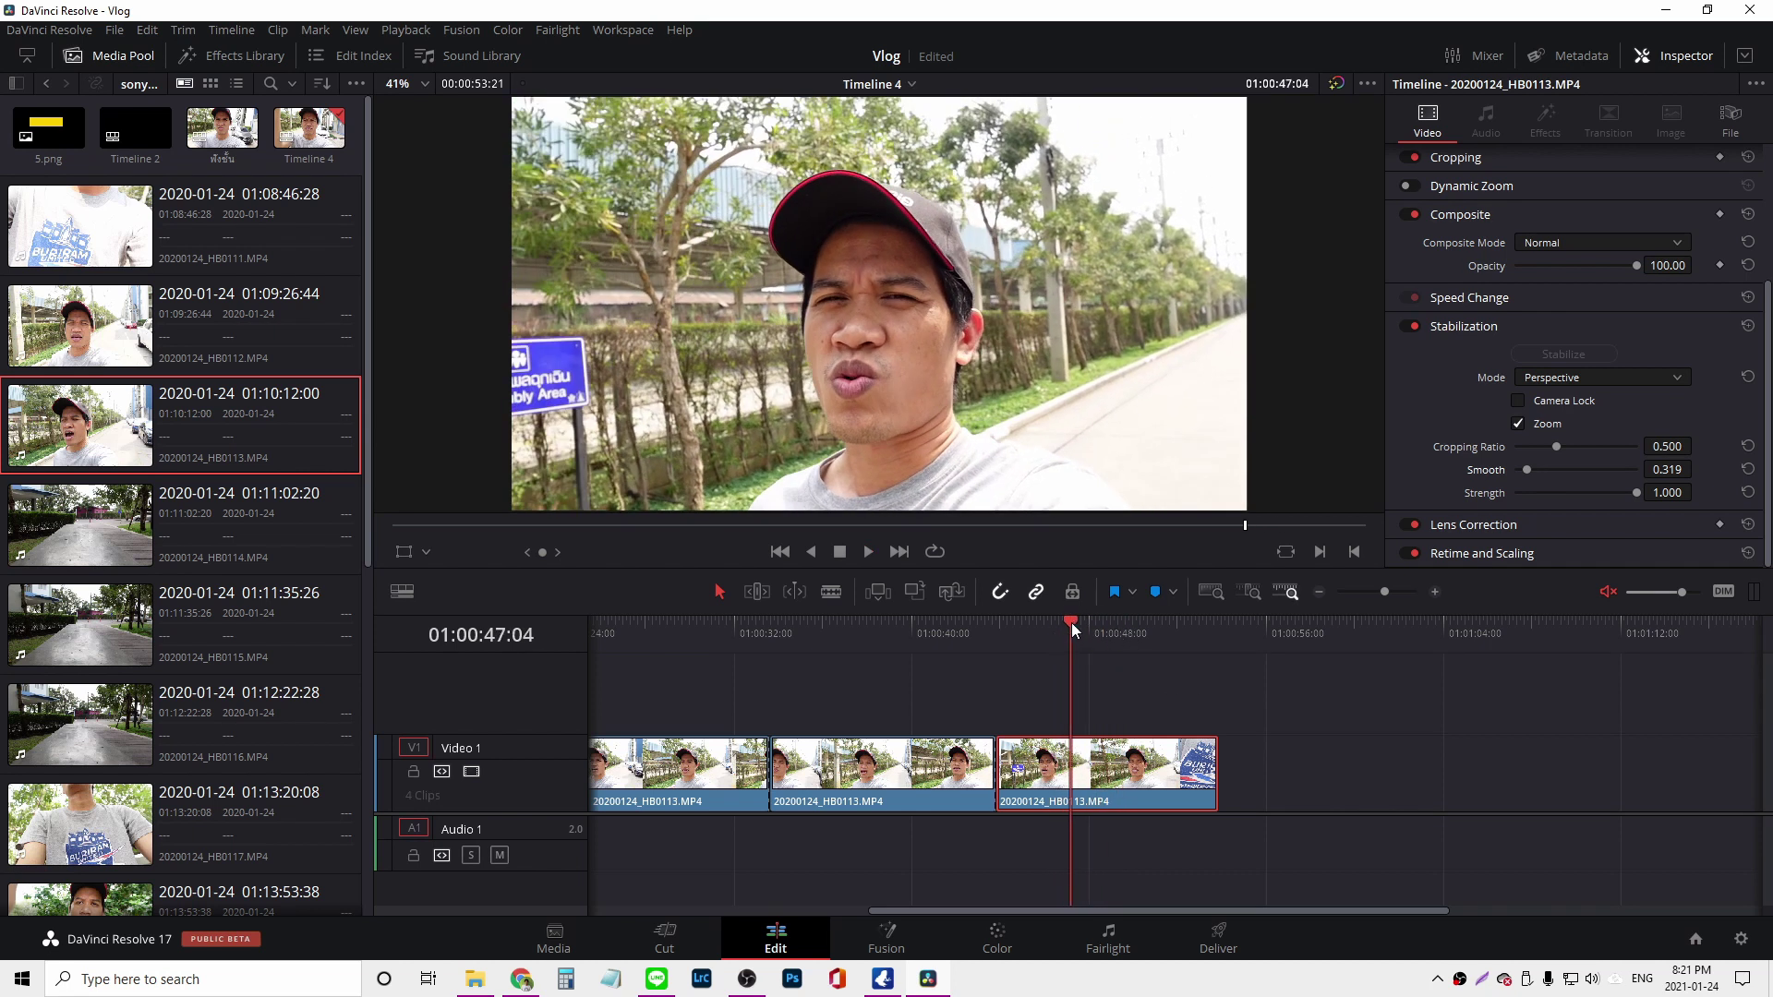
pyautogui.moveTo(1071, 623); pyautogui.dragTo(1051, 622)
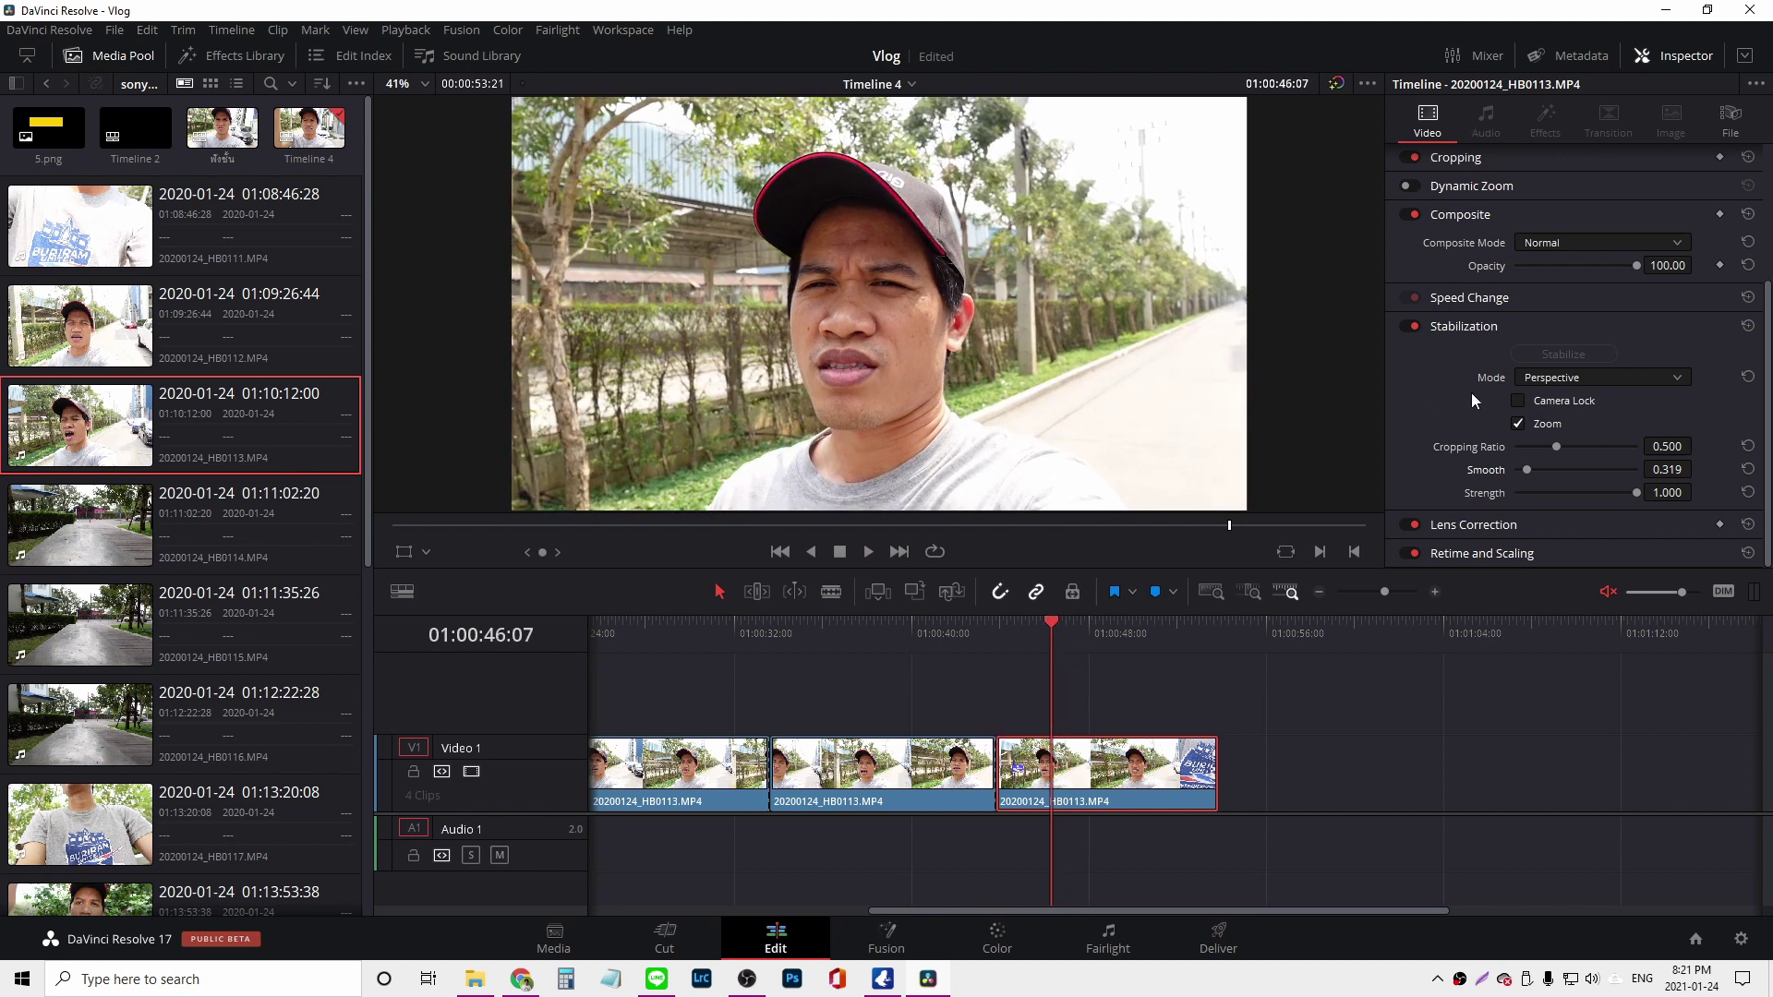
# - Confirm Perspective as the stabilization mode and replay the section from about 01:00:45
pyautogui.click(1631, 378)
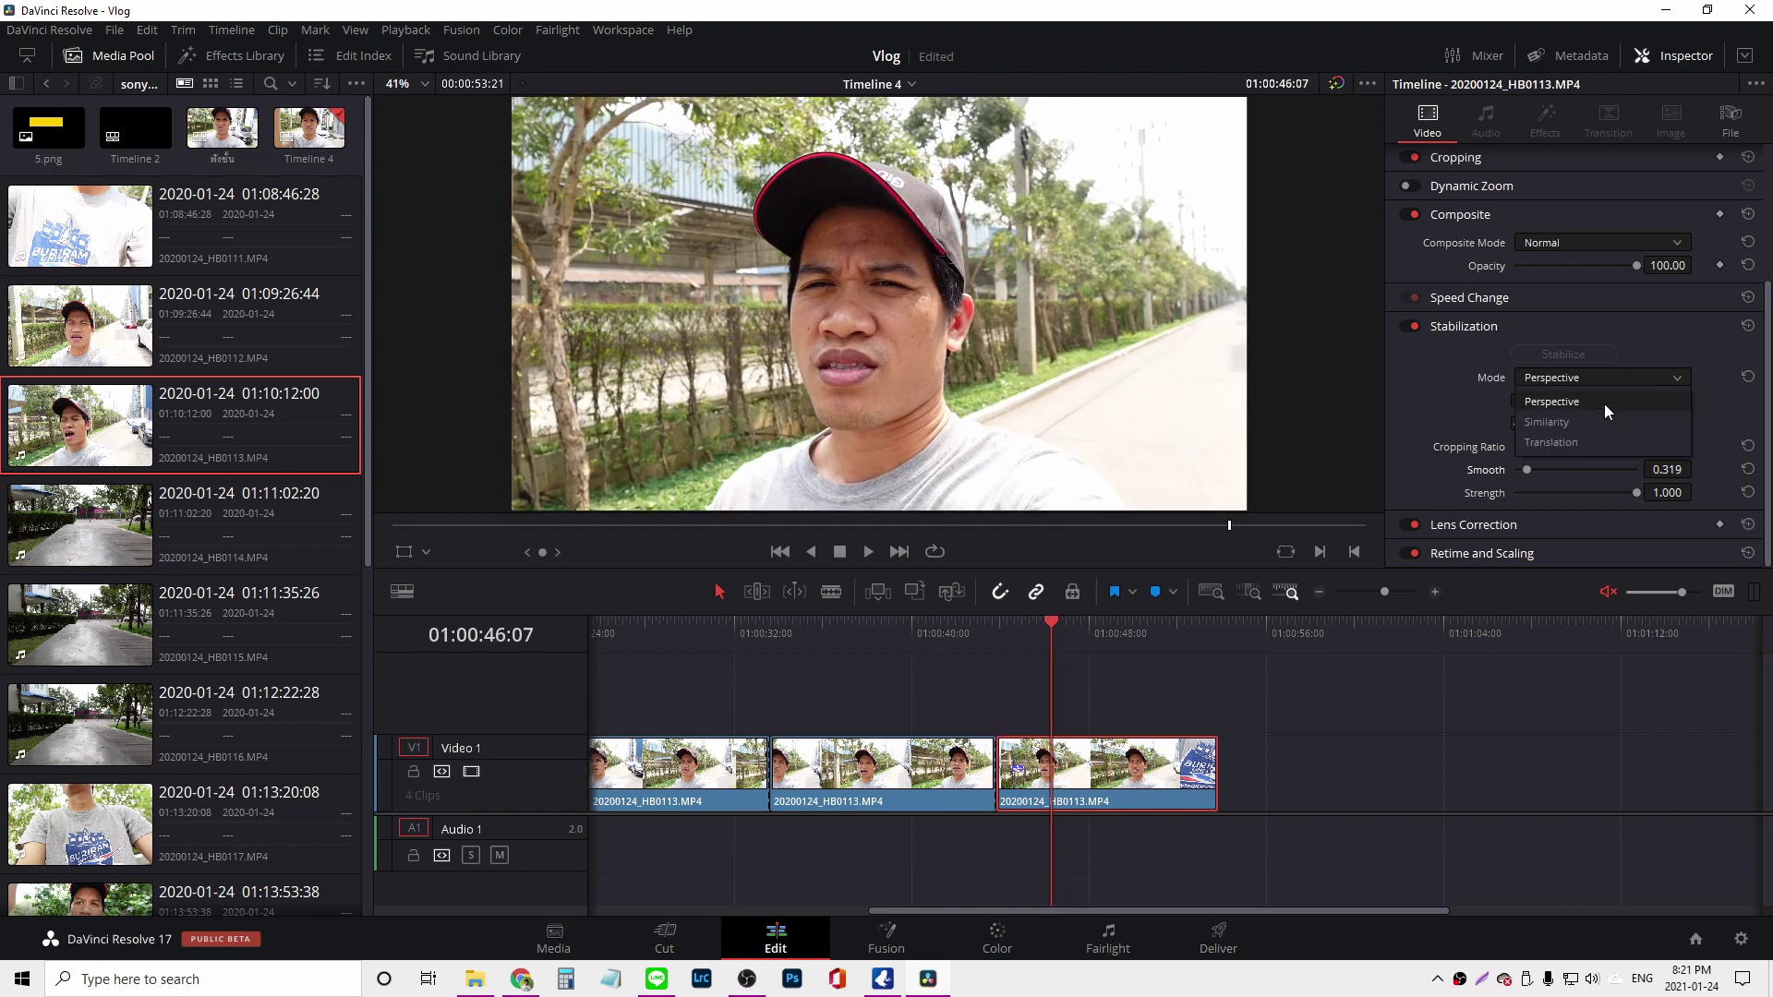
pyautogui.click(1604, 402)
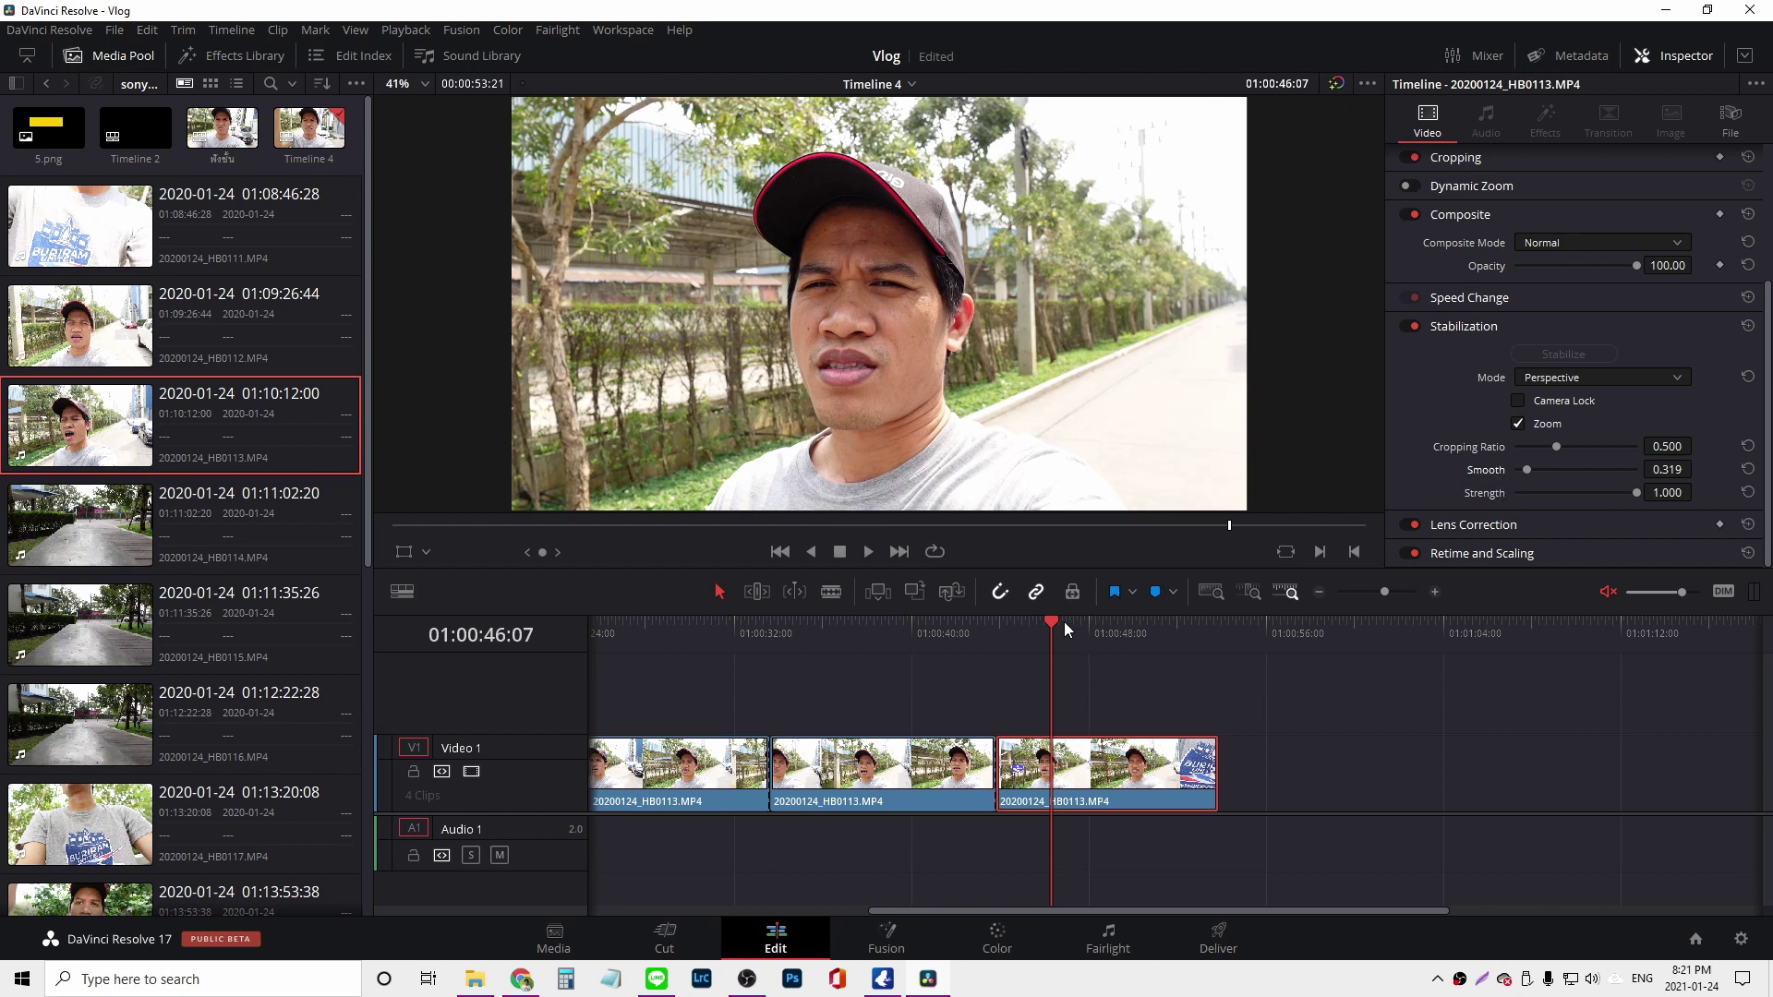
pyautogui.moveTo(1051, 623); pyautogui.dragTo(1022, 623)
pyautogui.press('space')
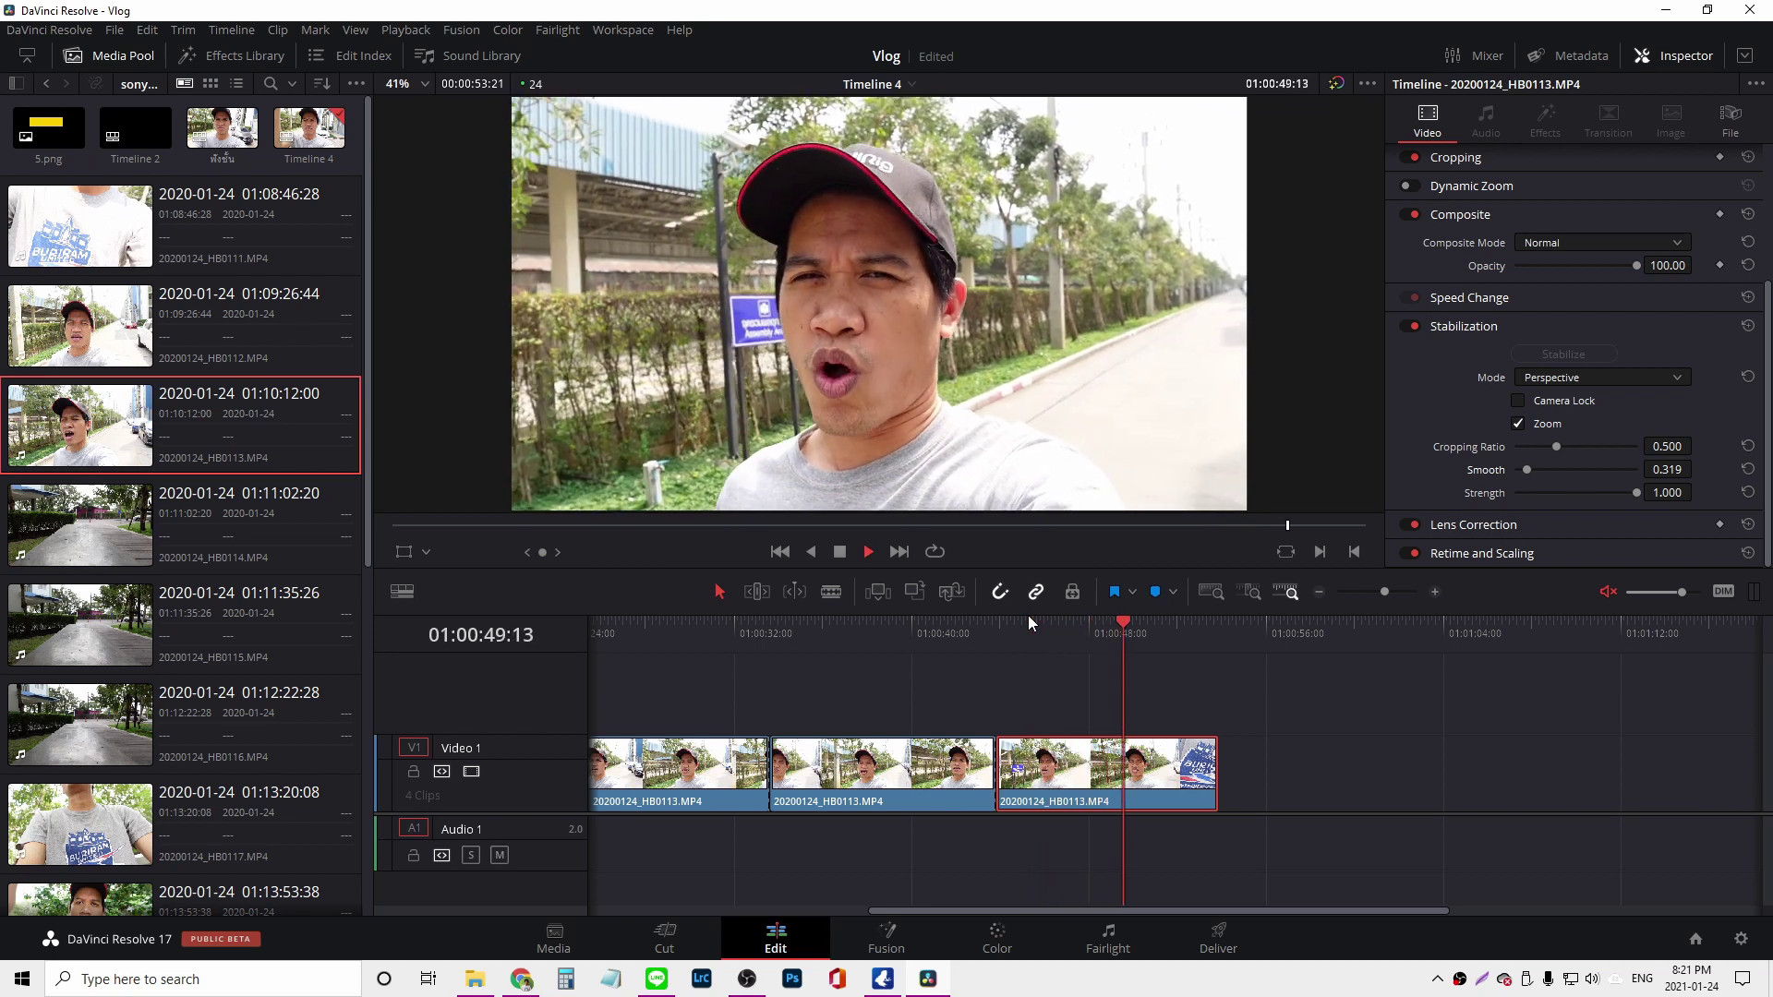
pyautogui.moveTo(1153, 622); pyautogui.dragTo(1060, 618)
pyautogui.press('space')
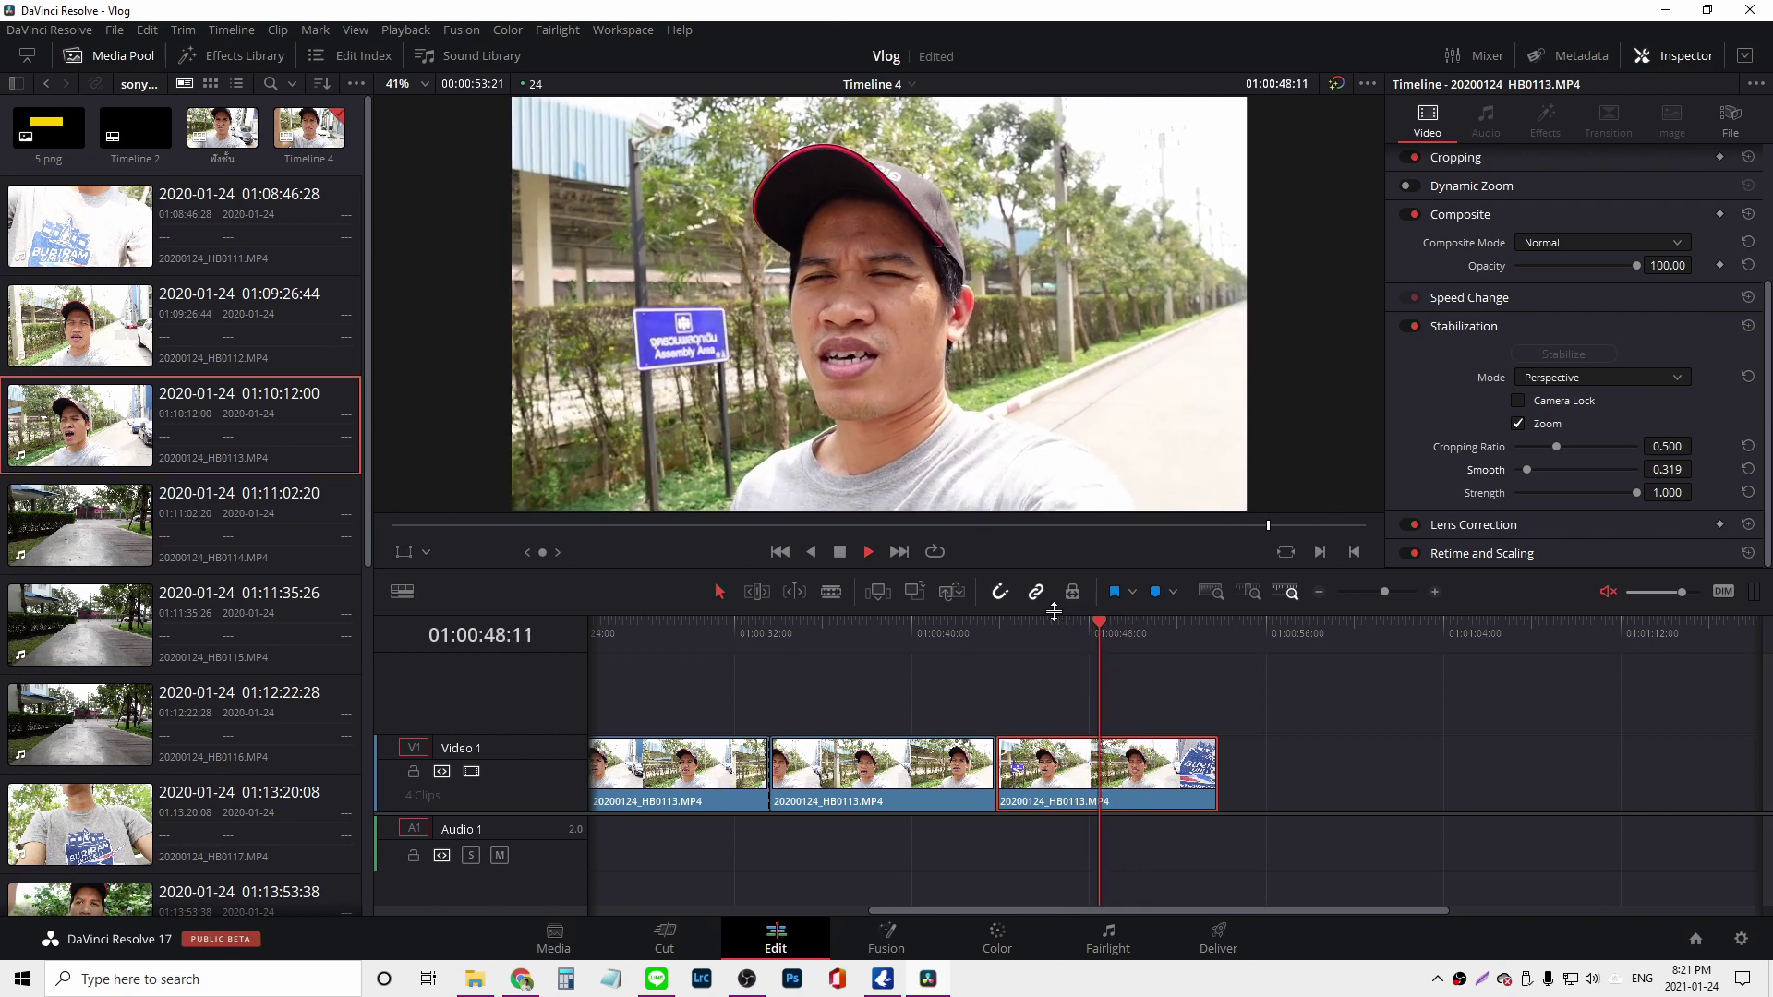
pyautogui.press('space')
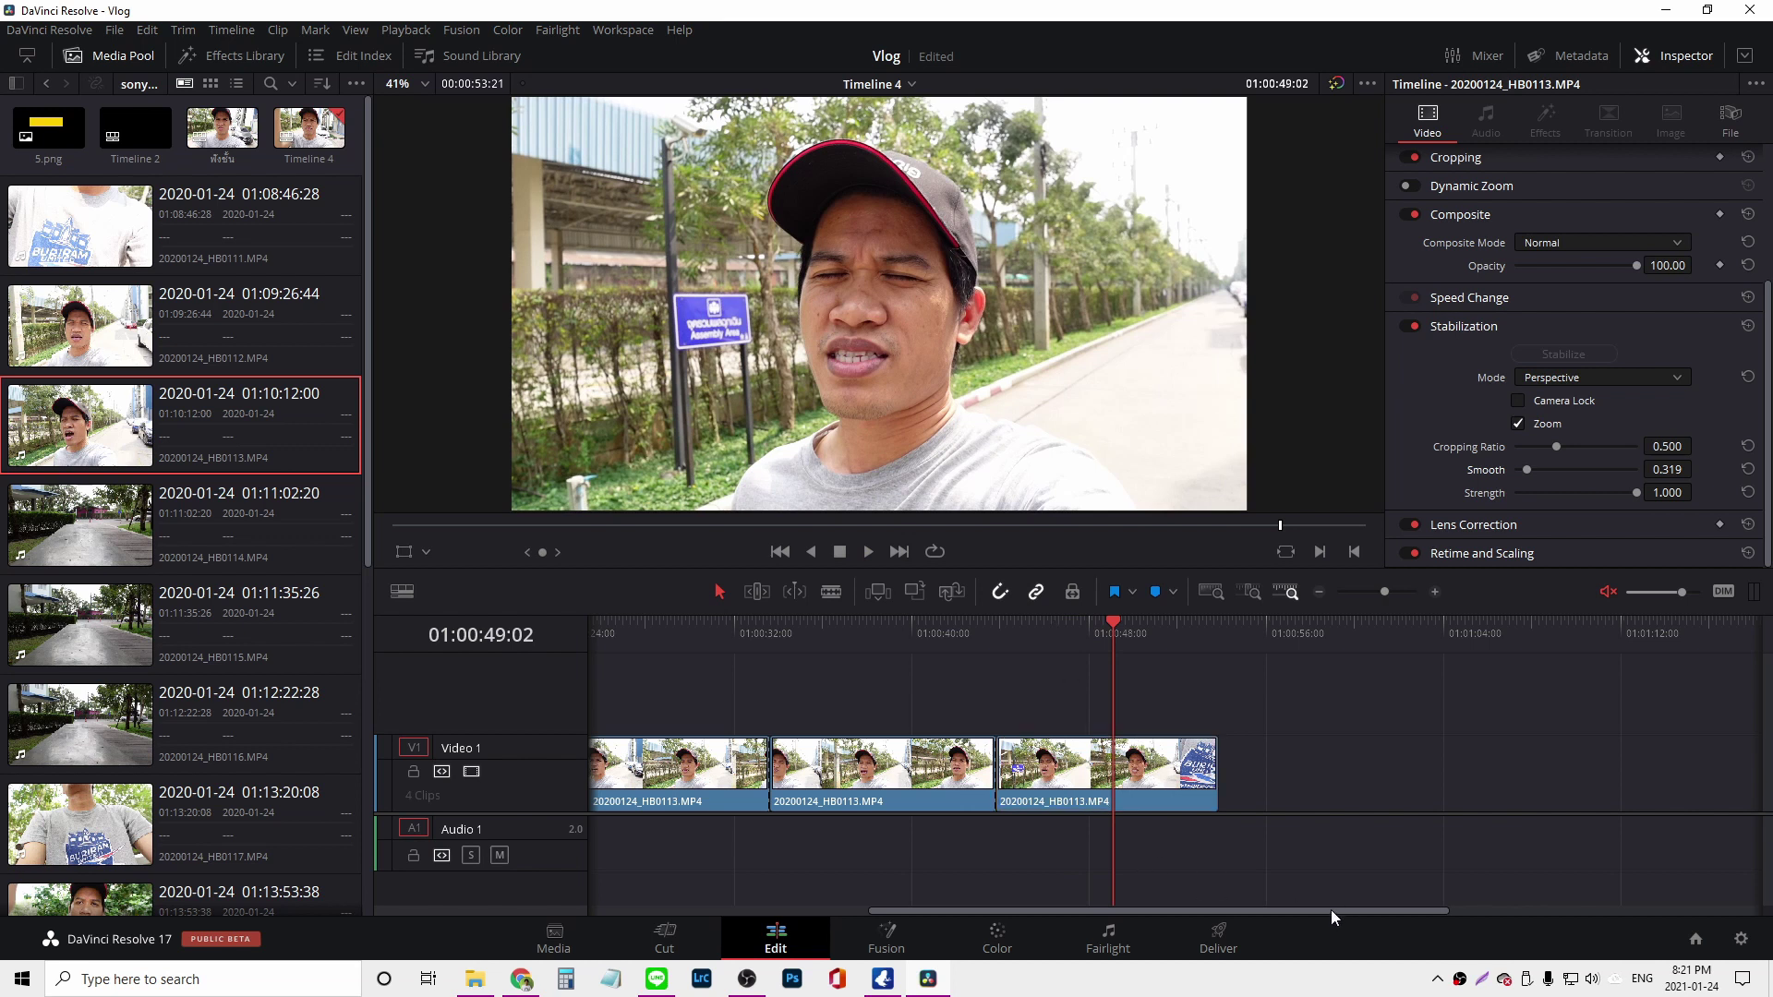
# - Use Workspace > Reset UI Layout to restore side-by-side viewers and close the Inspector
pyautogui.moveTo(1332, 911); pyautogui.dragTo(1038, 926)
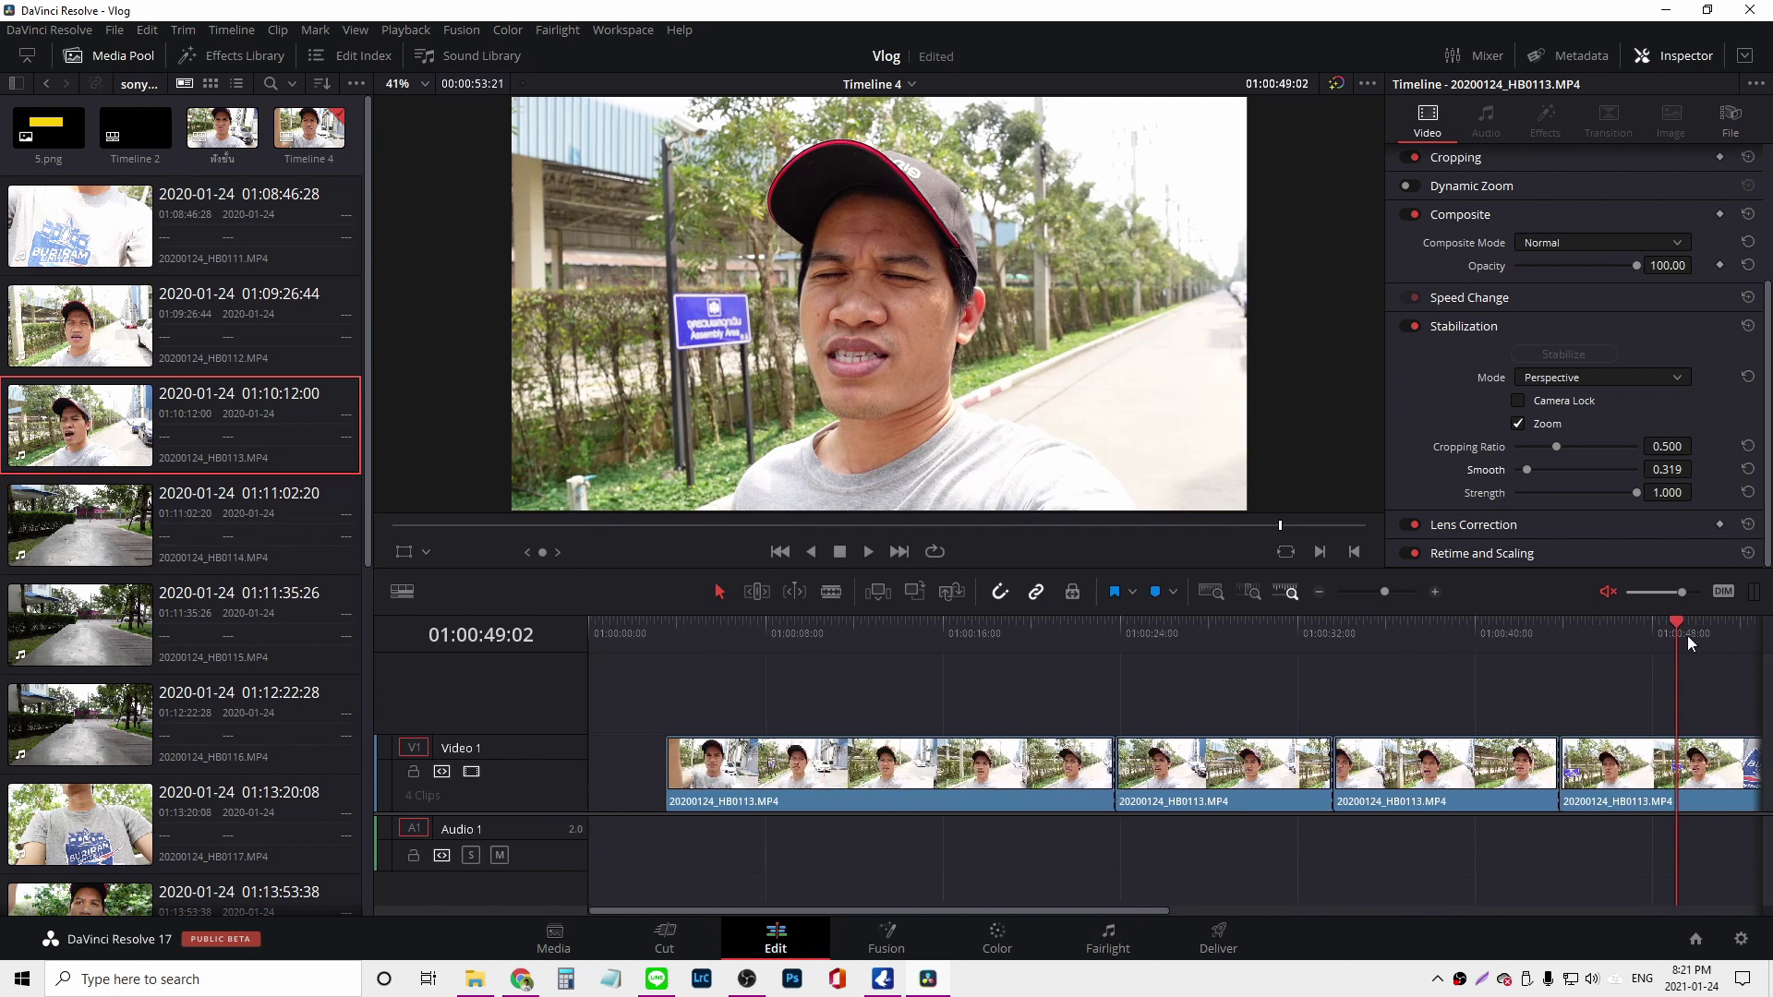
pyautogui.click(619, 33)
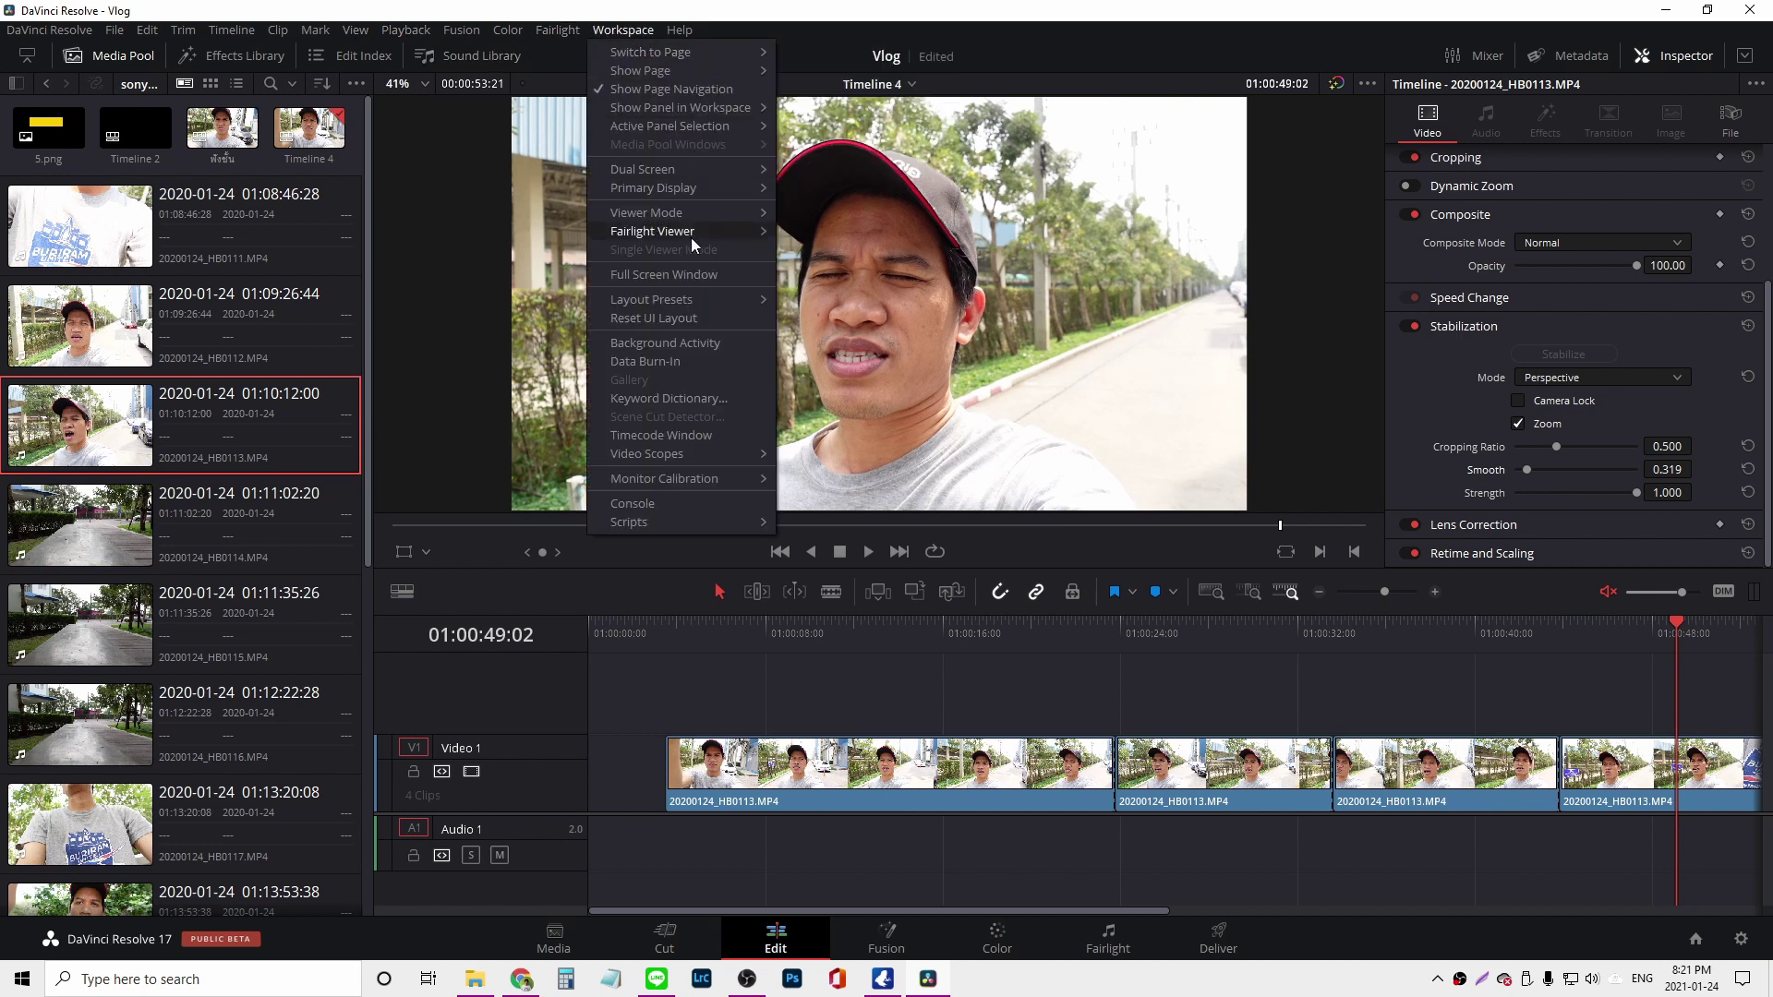
pyautogui.click(694, 320)
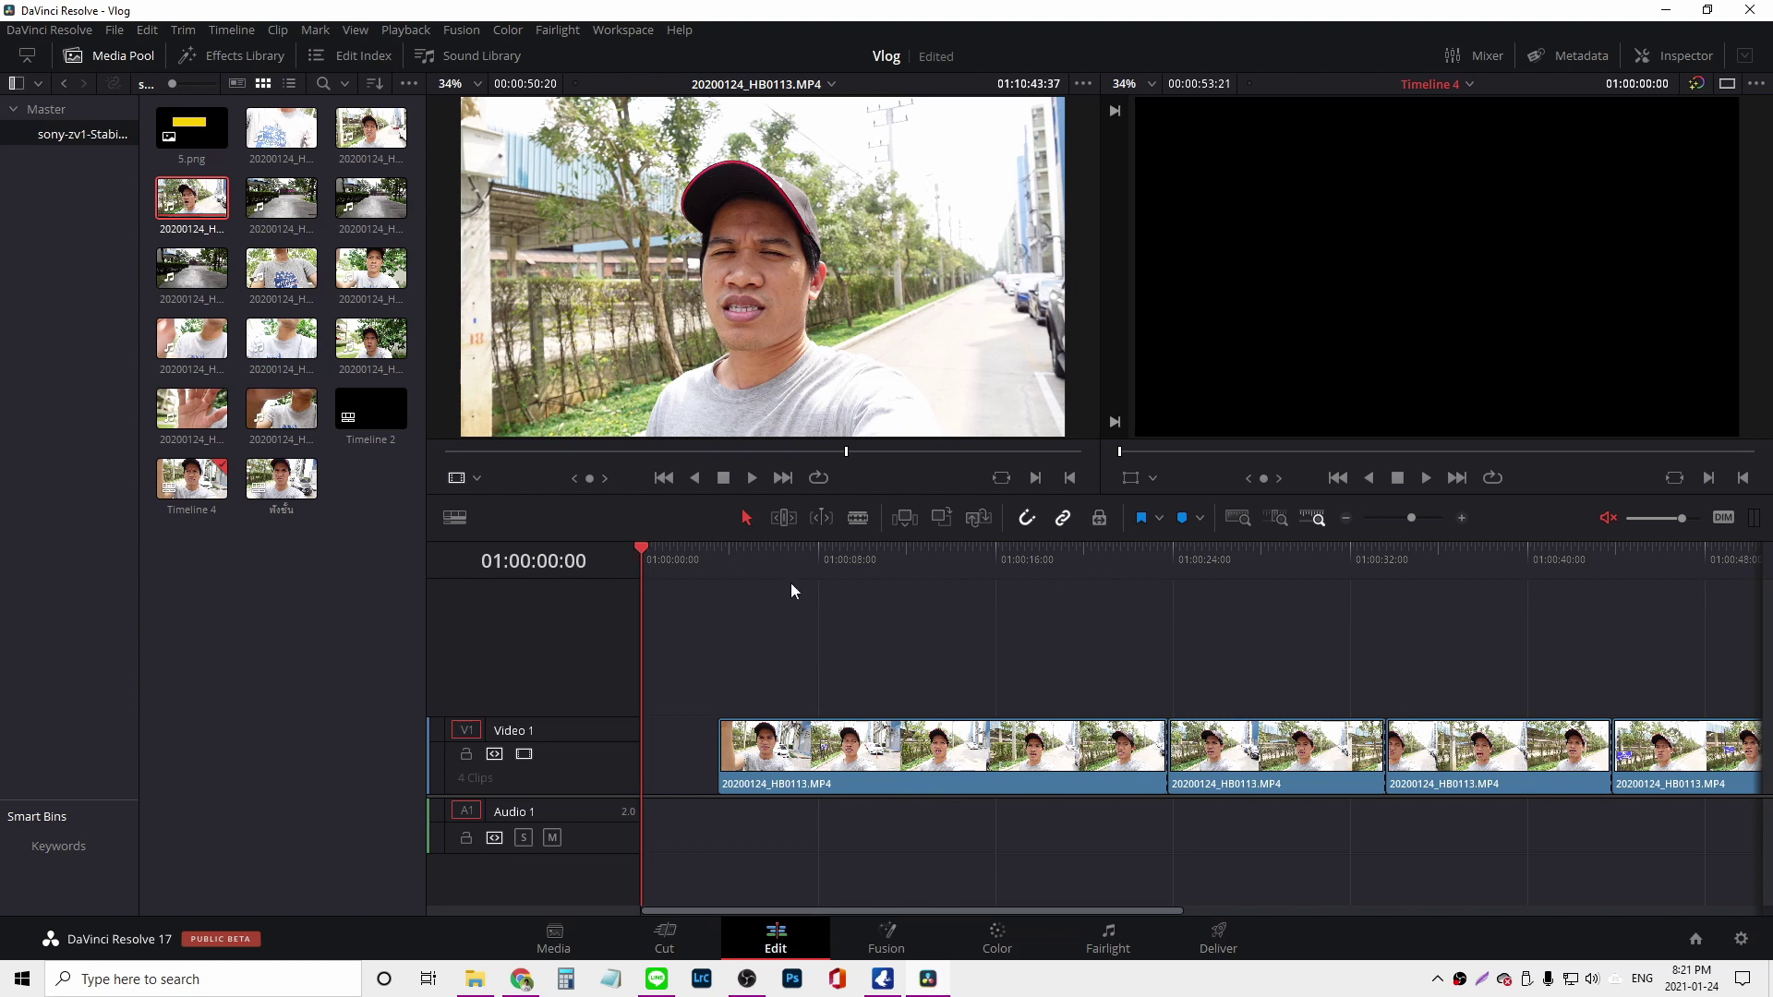
# - Match the frame at 01:00:07:20 to the original clip and play it from 01:10:13:12
pyautogui.click(816, 552)
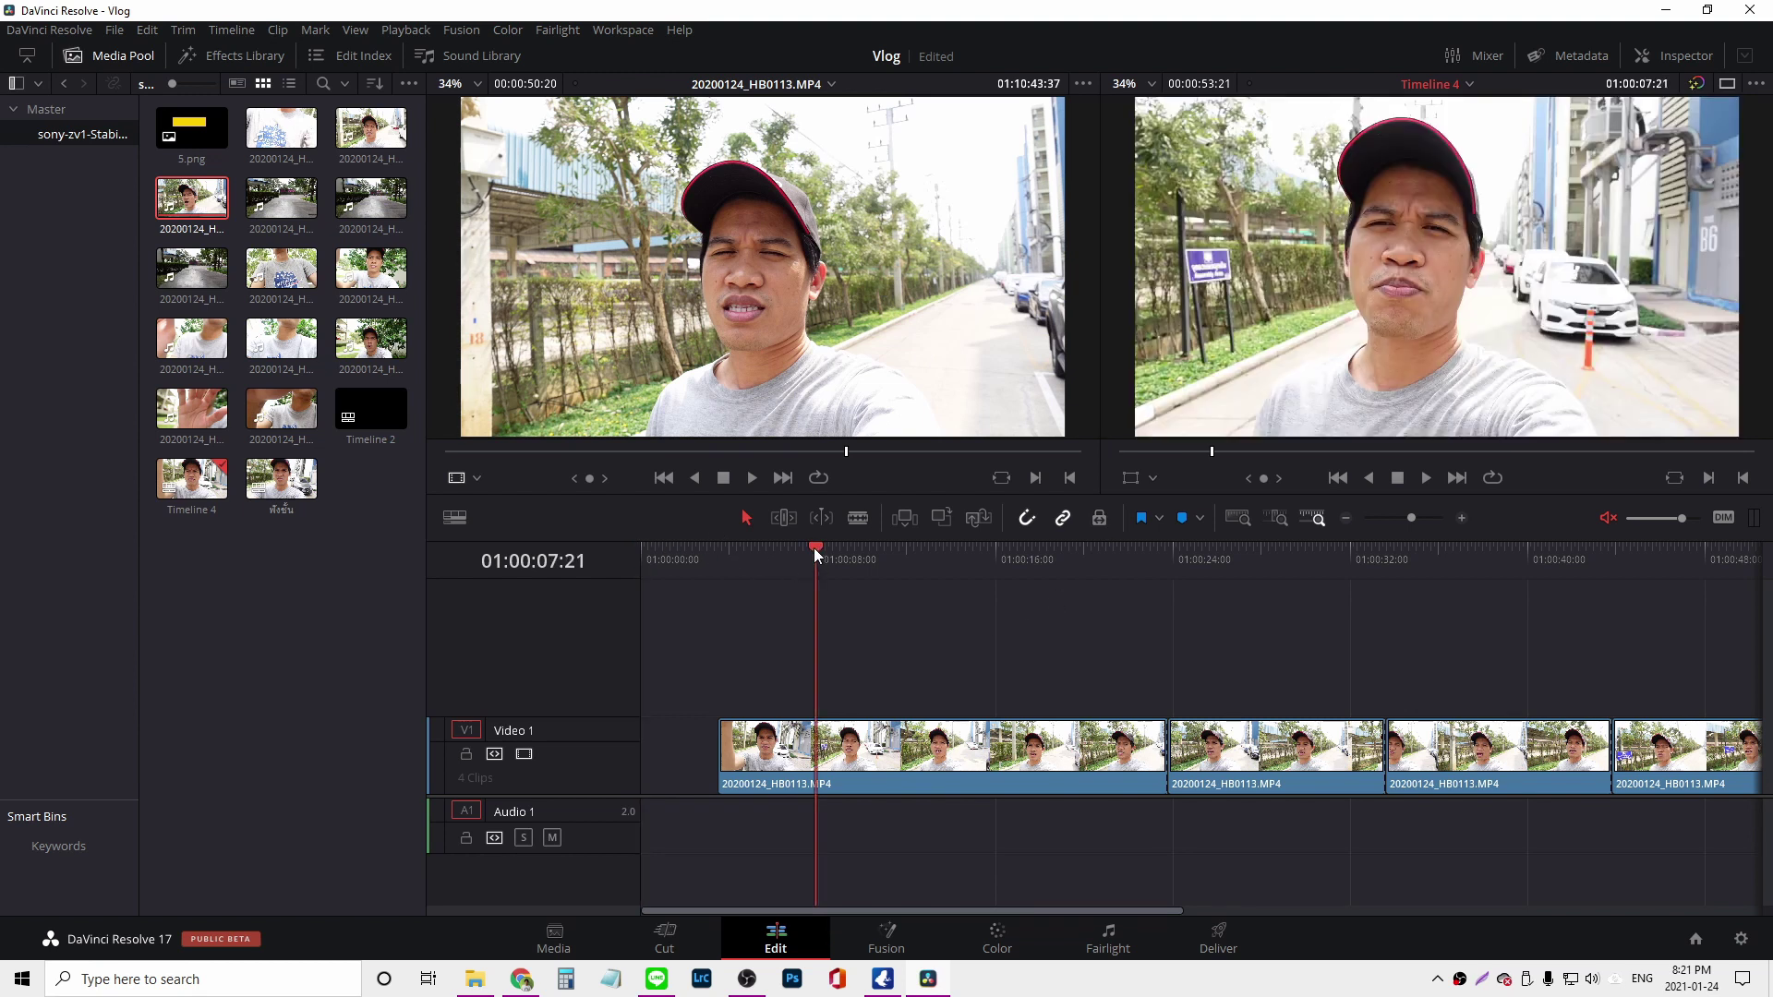
pyautogui.click(814, 546)
pyautogui.click(501, 450)
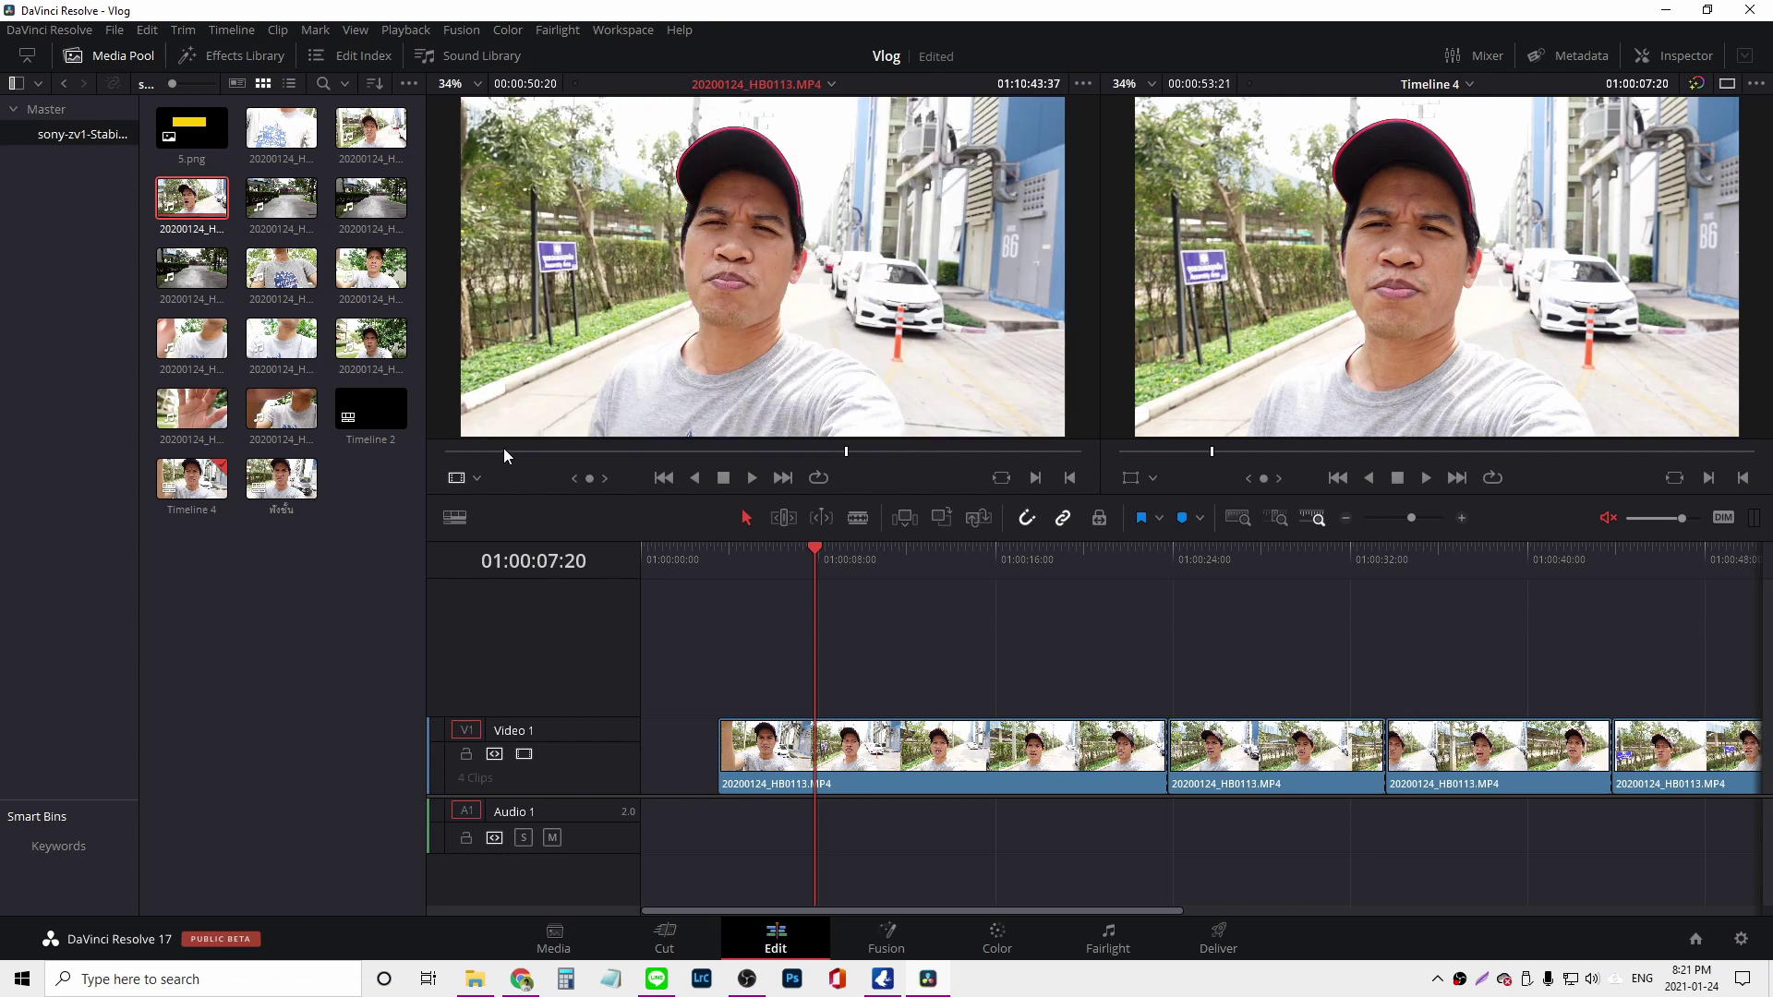
pyautogui.moveTo(502, 449); pyautogui.dragTo(461, 449)
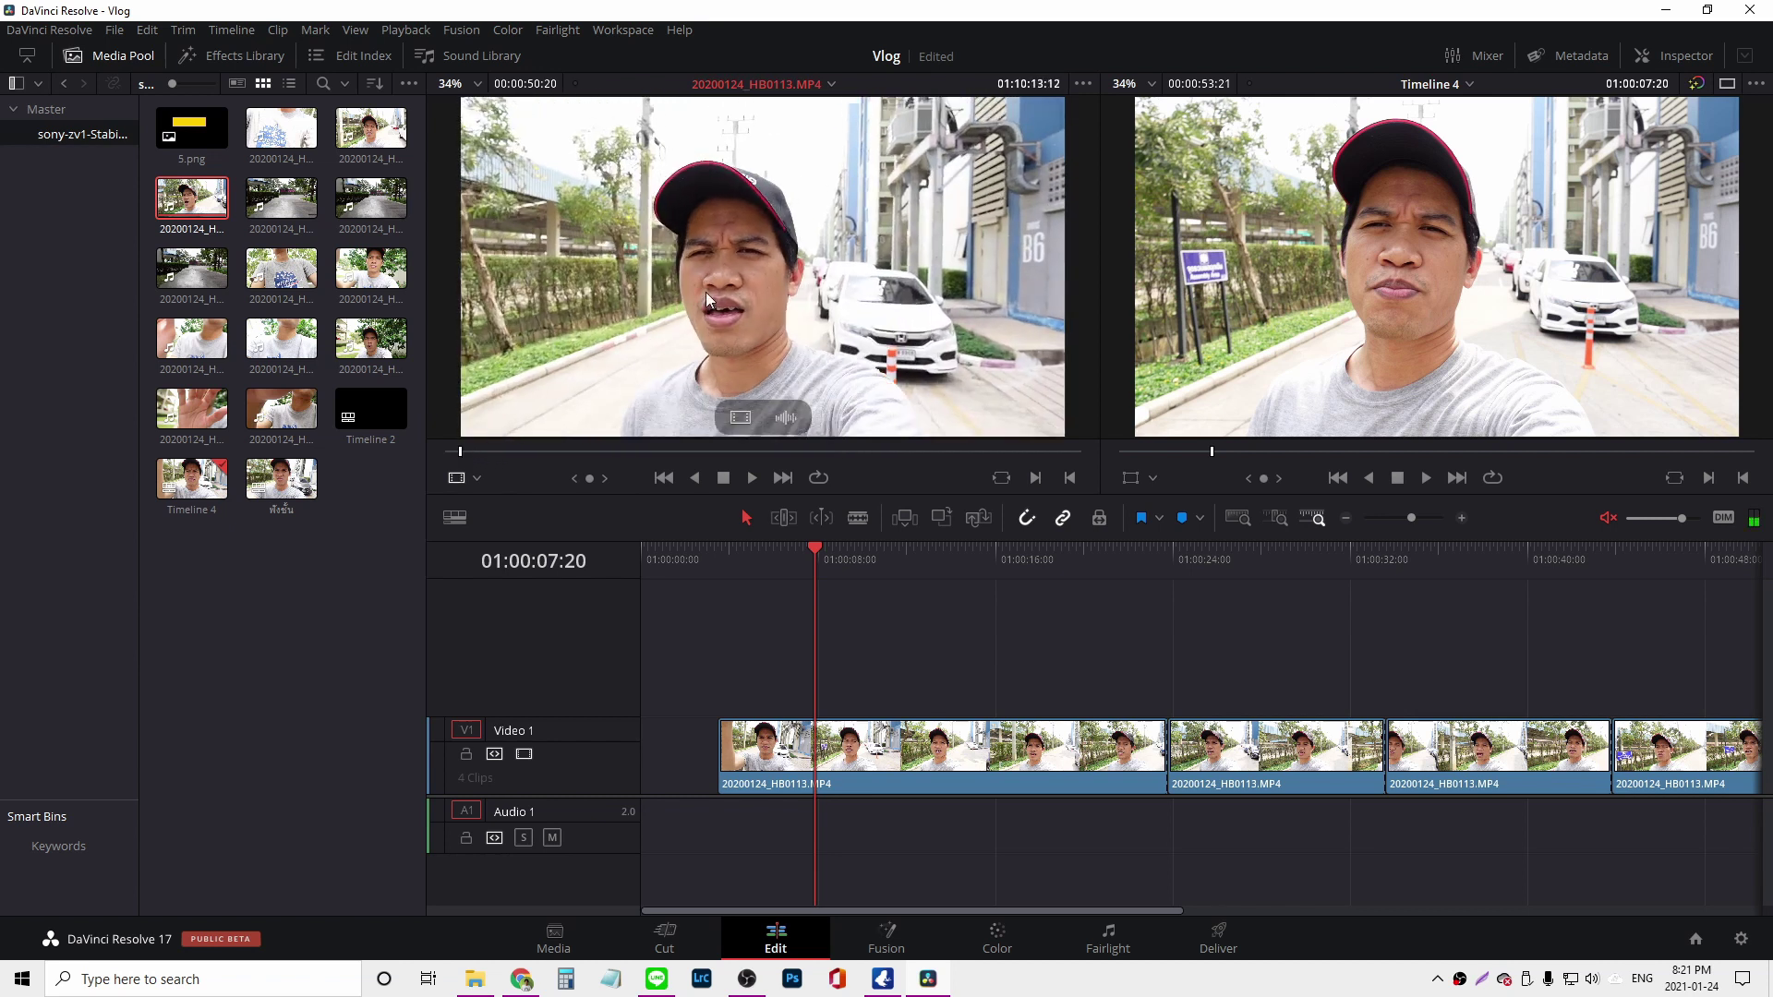
pyautogui.press('space')
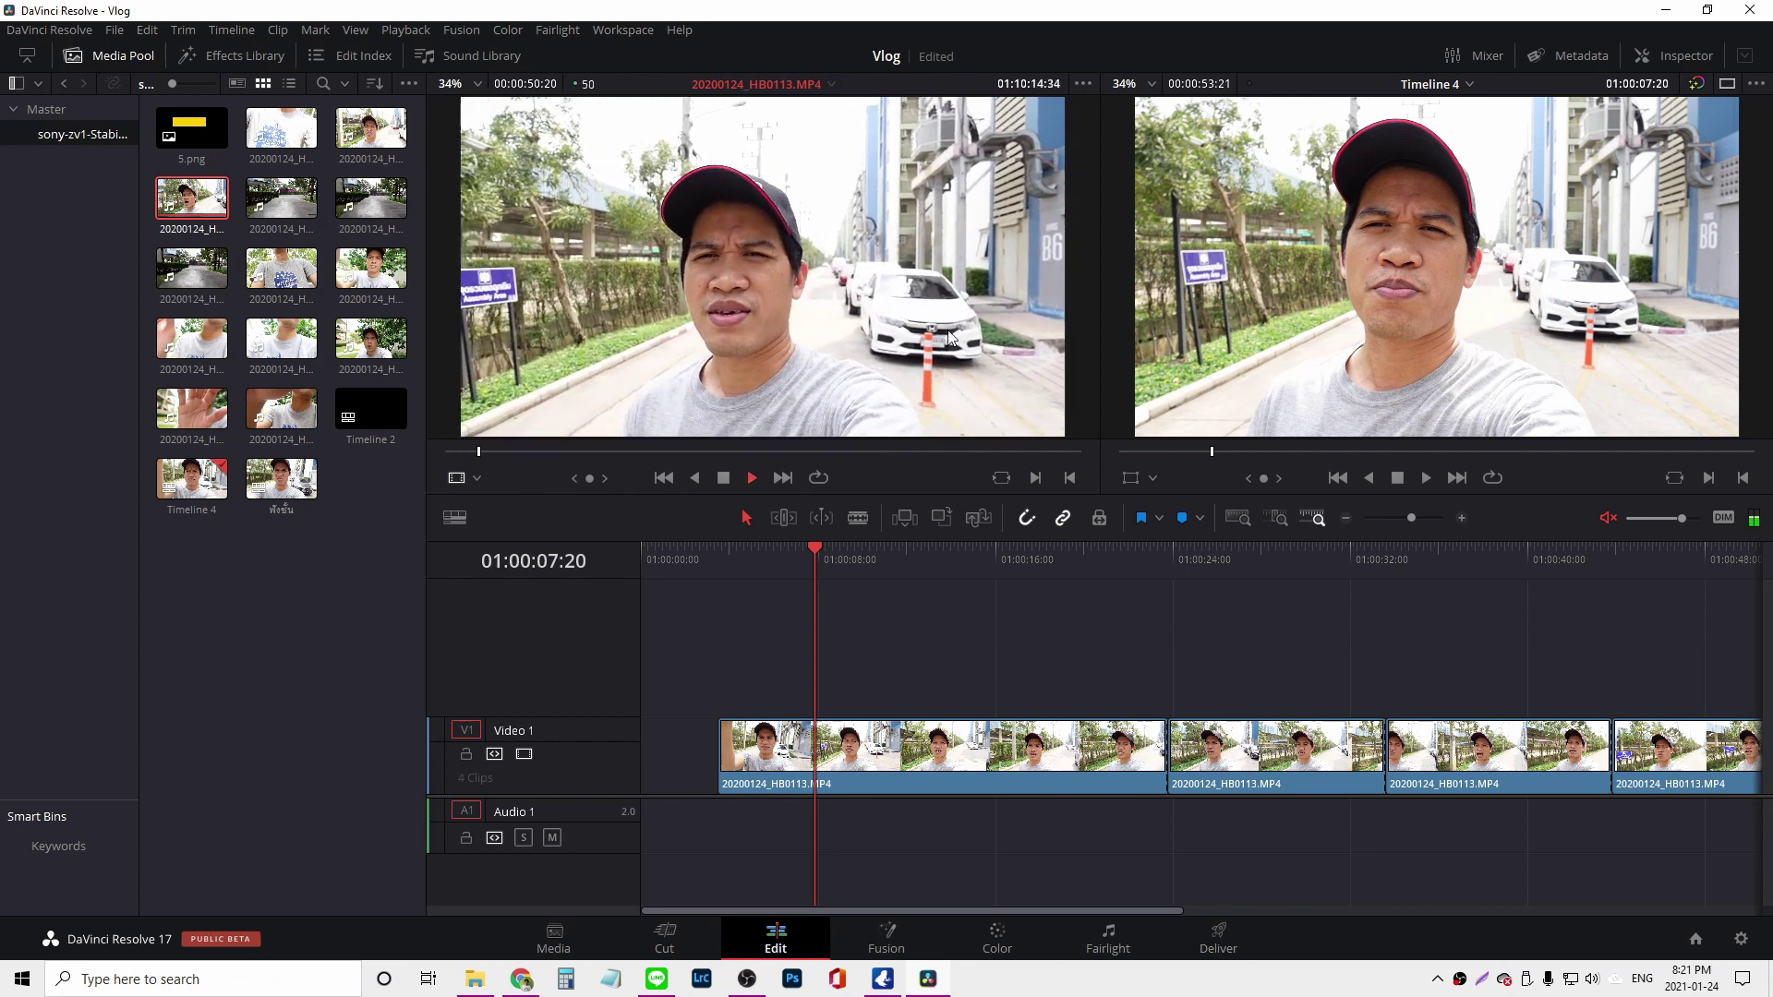
pyautogui.click(15, 83)
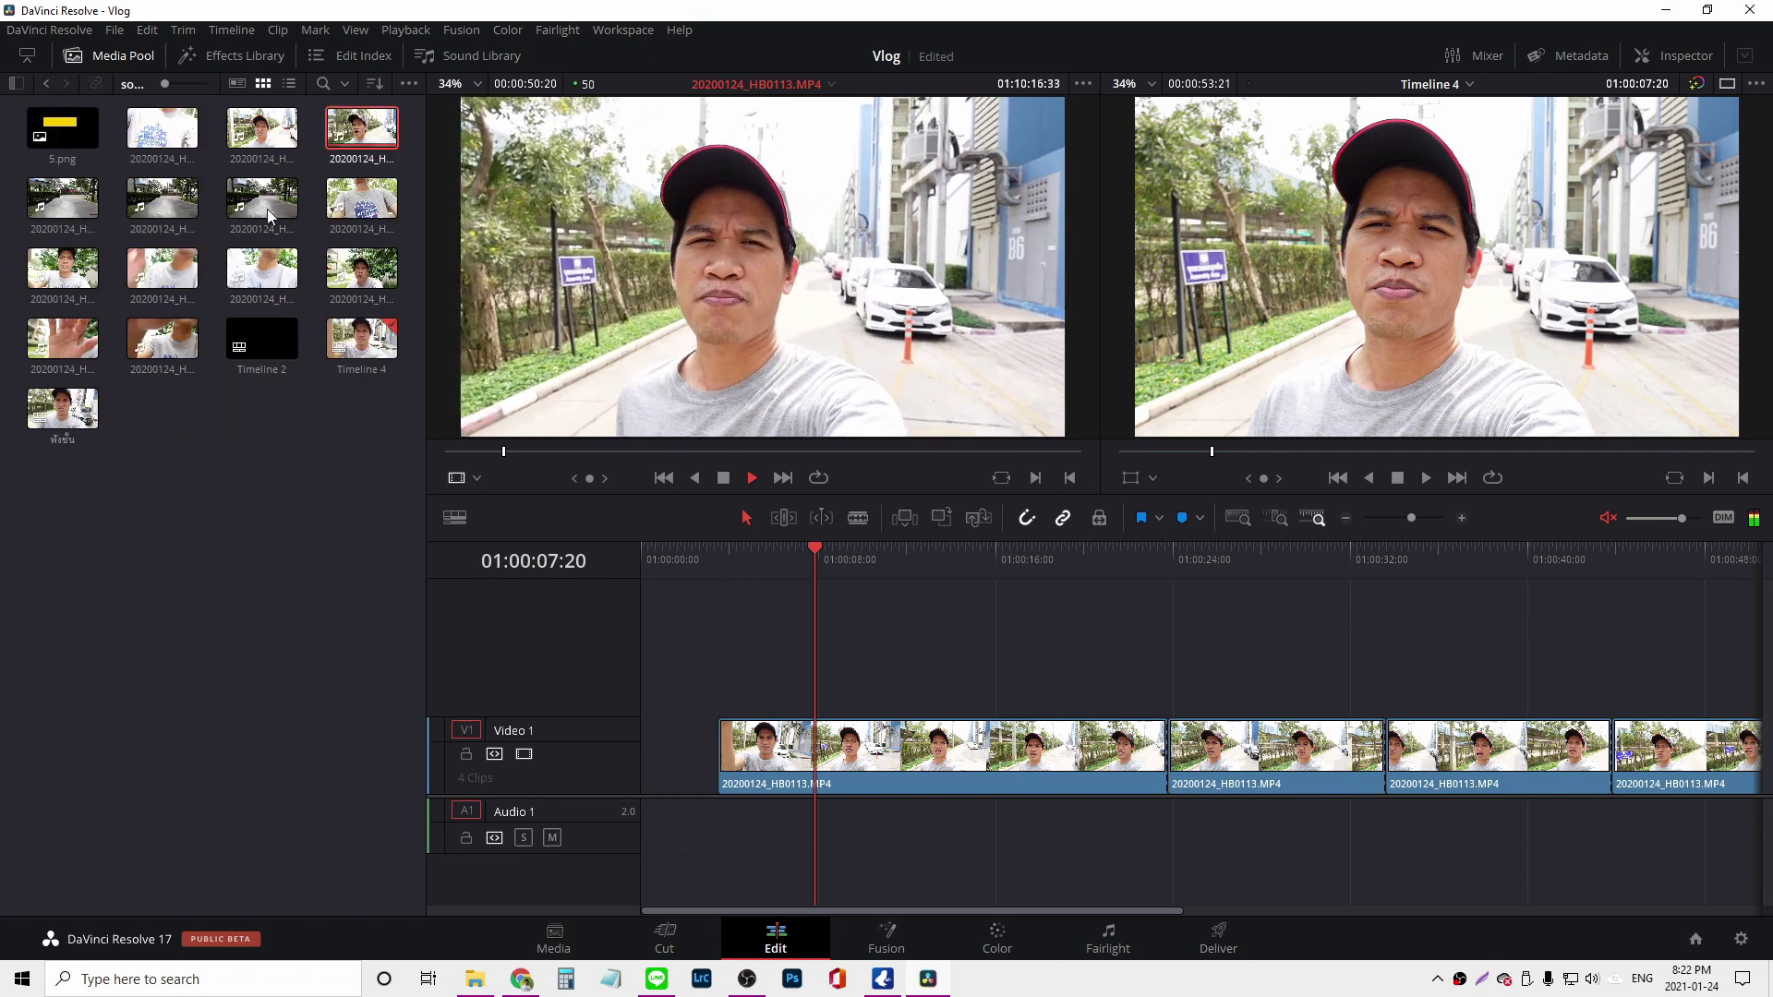
pyautogui.press('space')
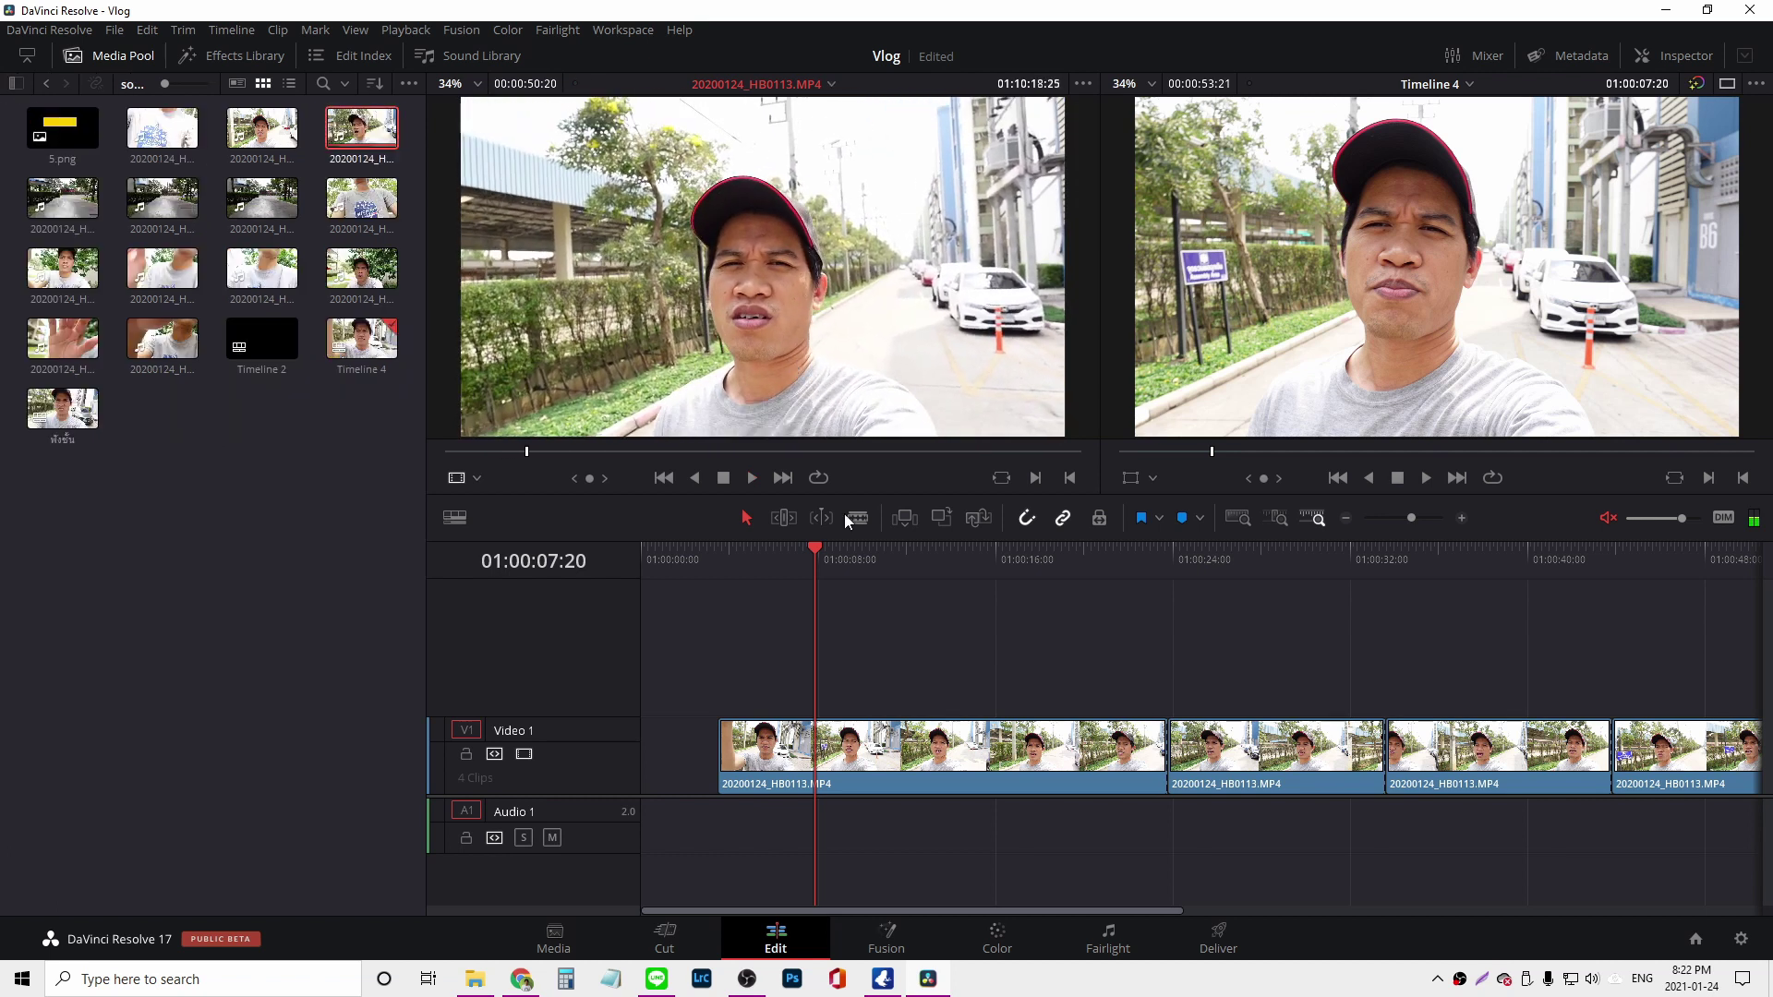
# - Play the first stabilized timeline clip, then replay the original footage to compare shake
pyautogui.click(981, 753)
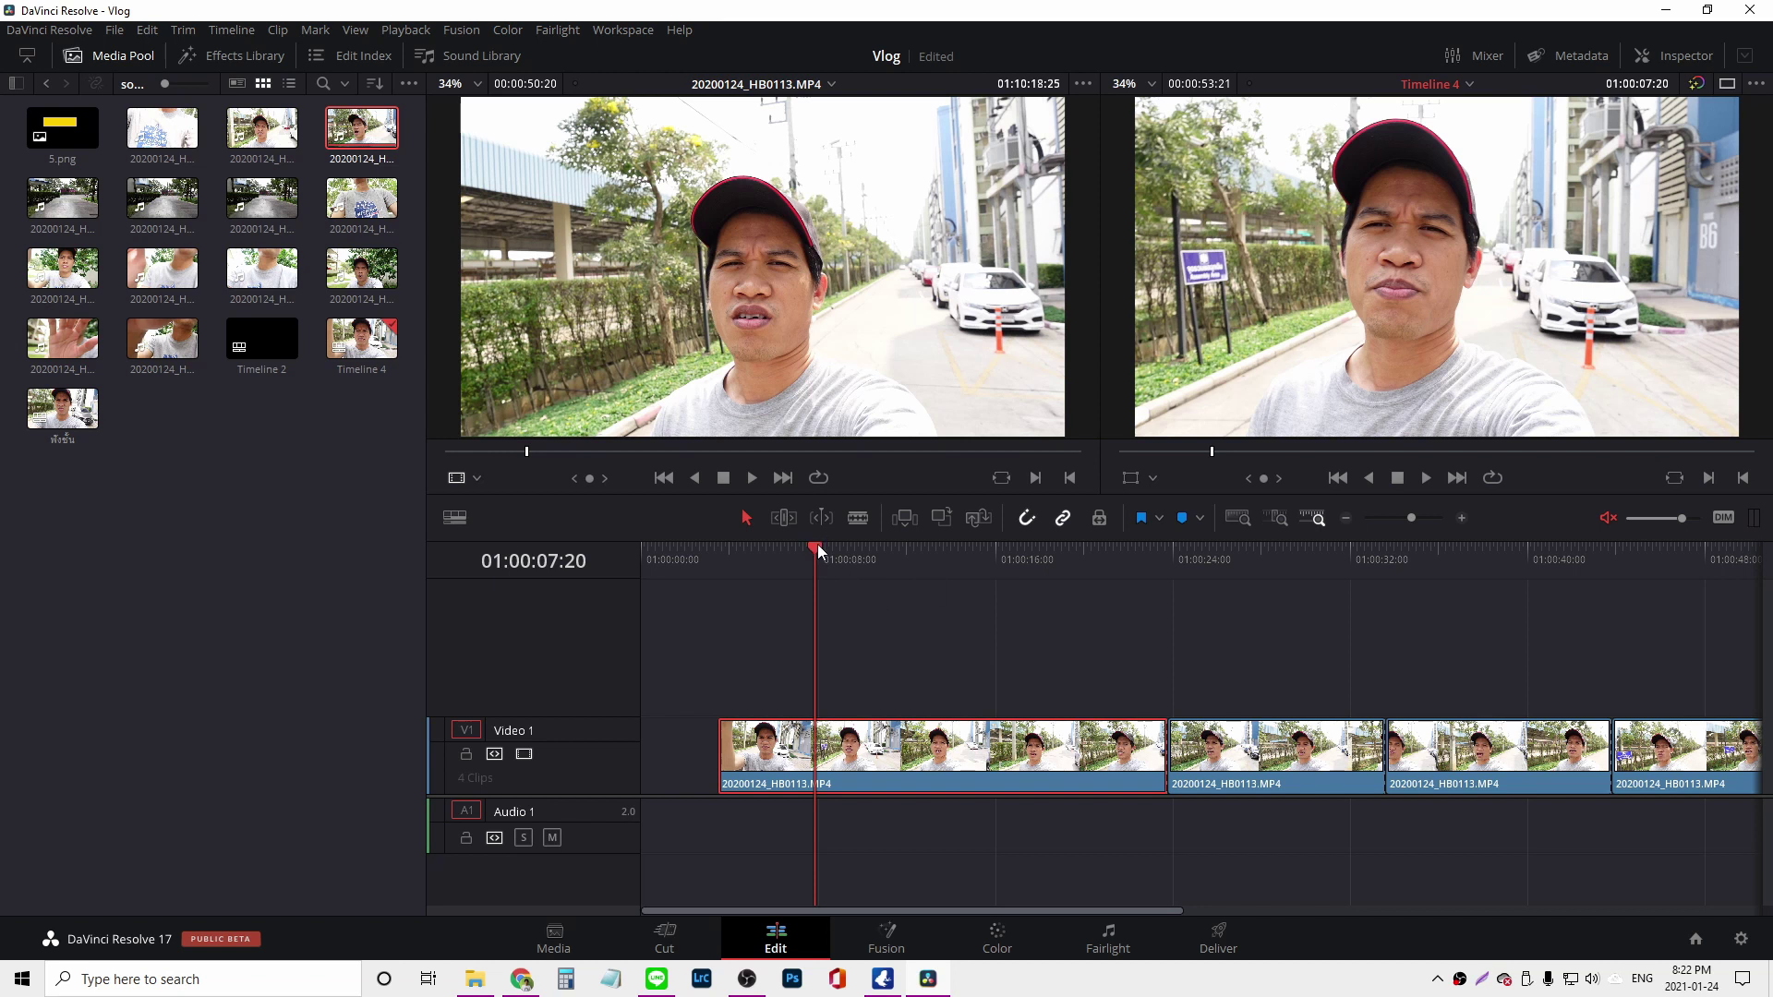
pyautogui.press('space')
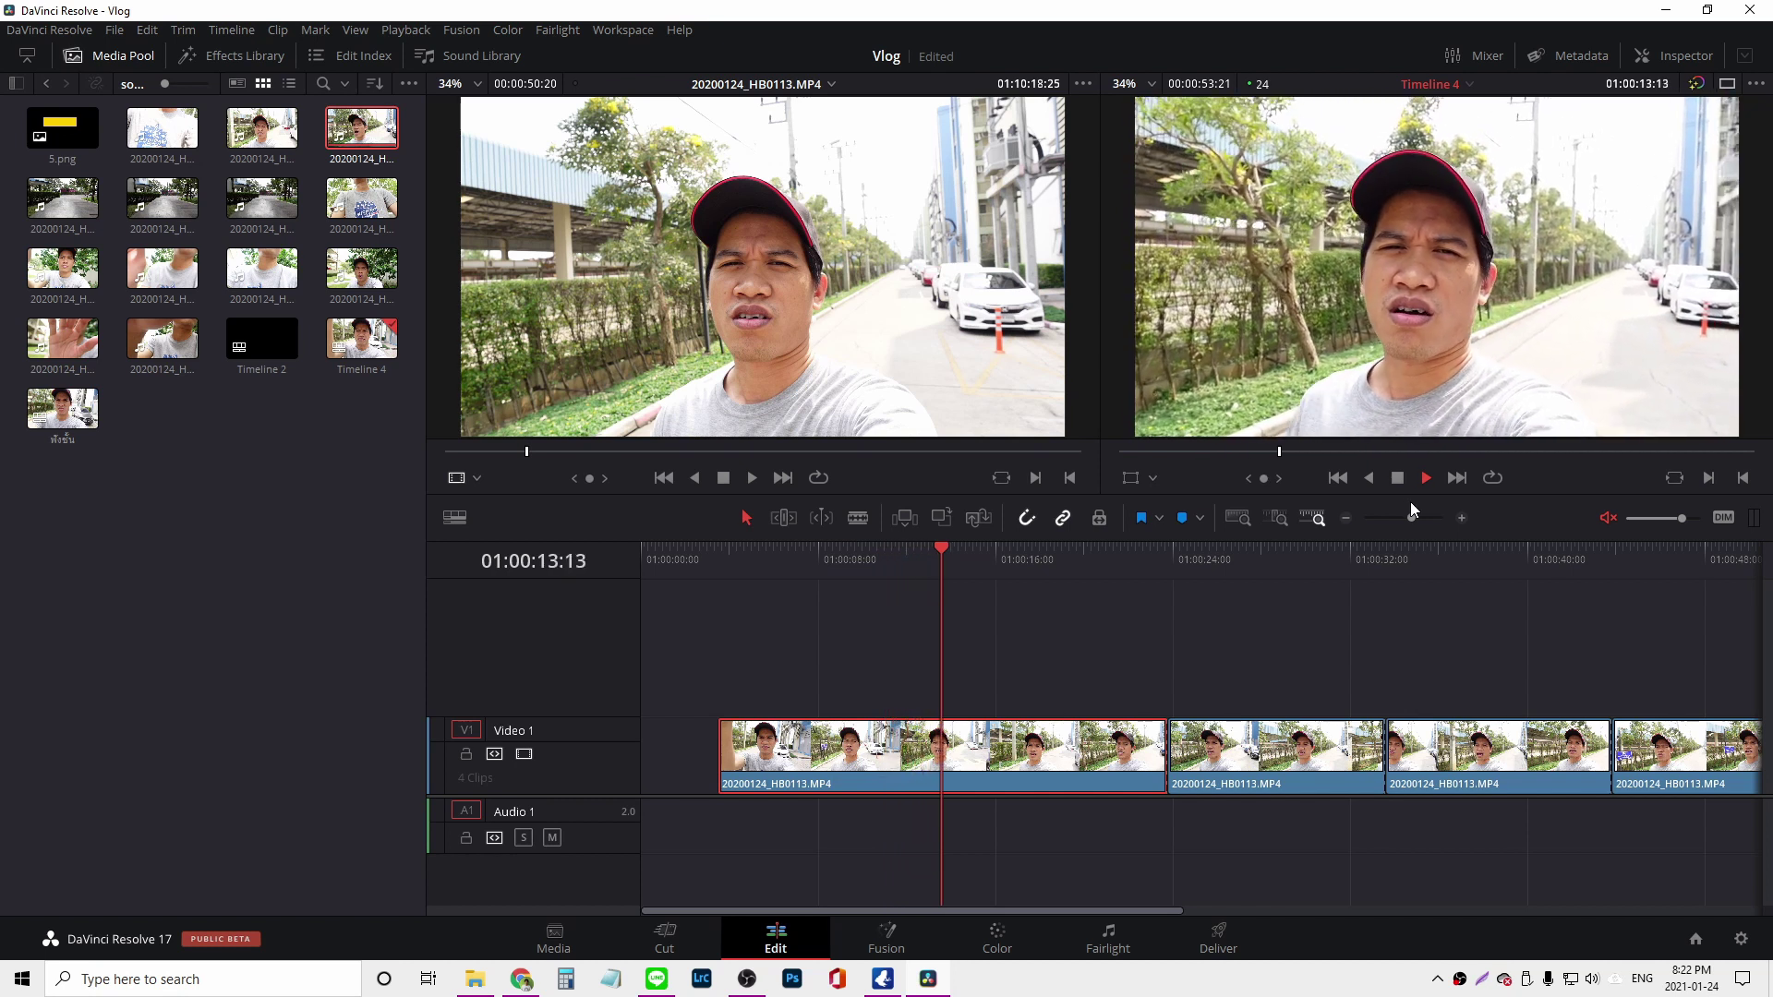
pyautogui.press('space')
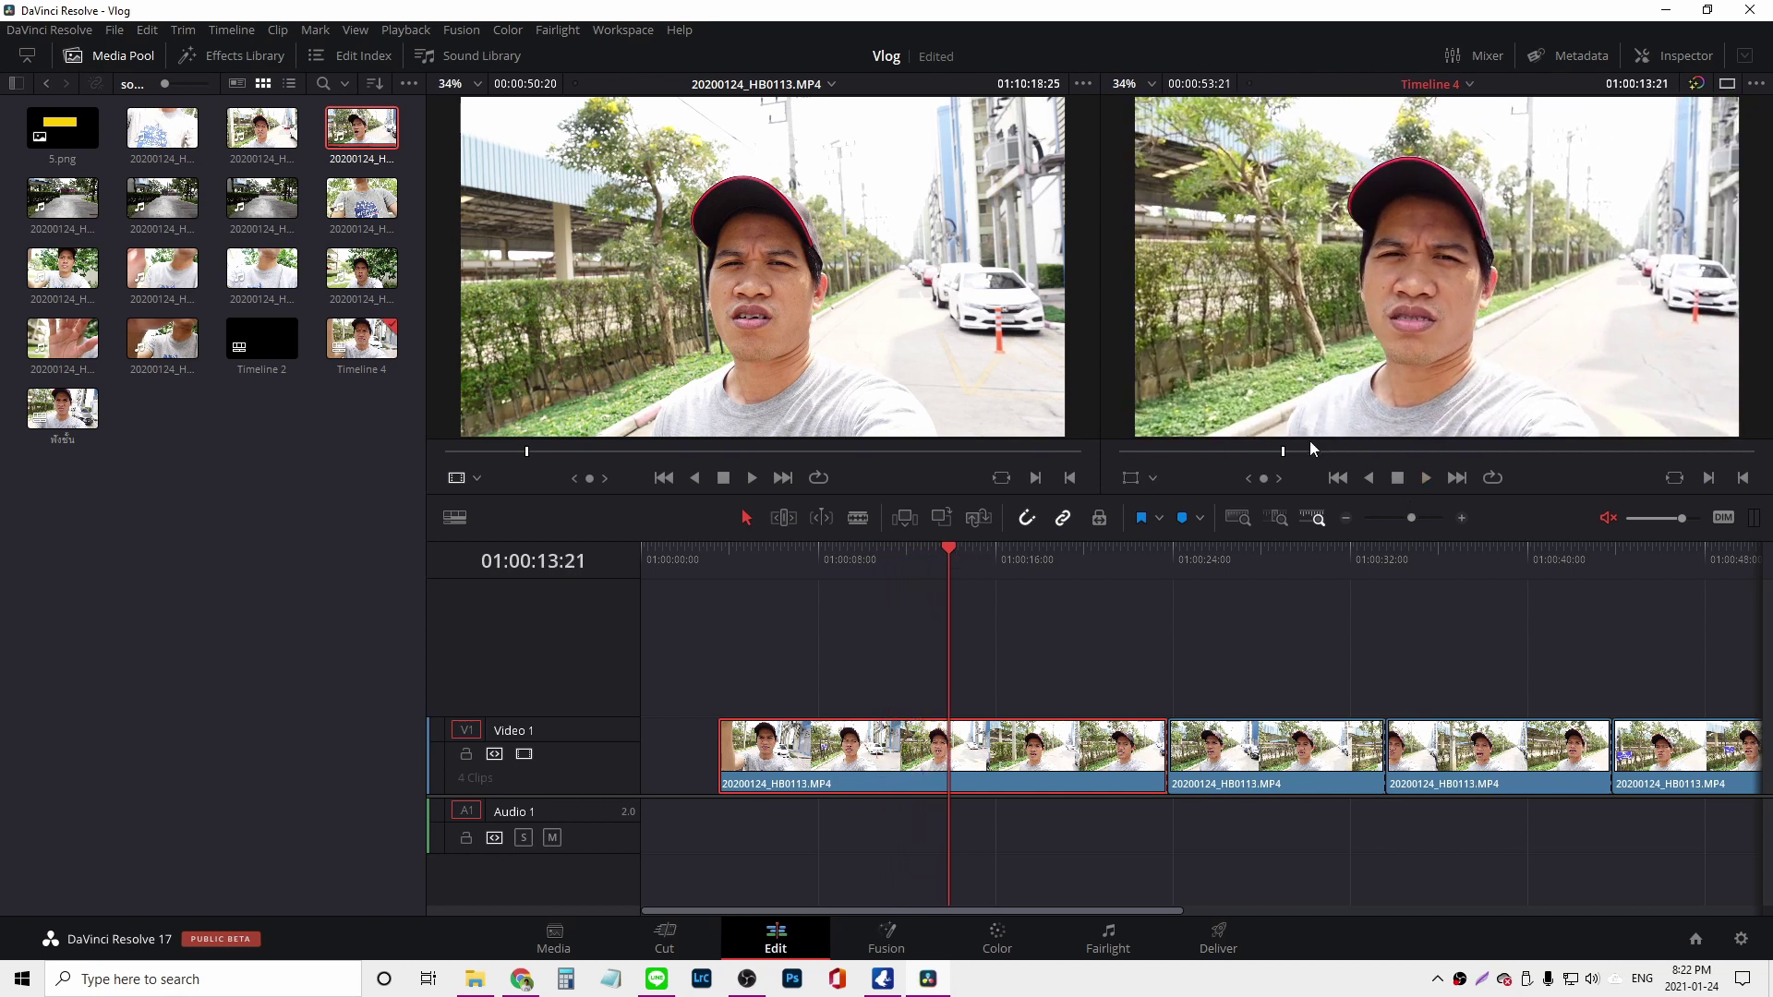
pyautogui.click(746, 253)
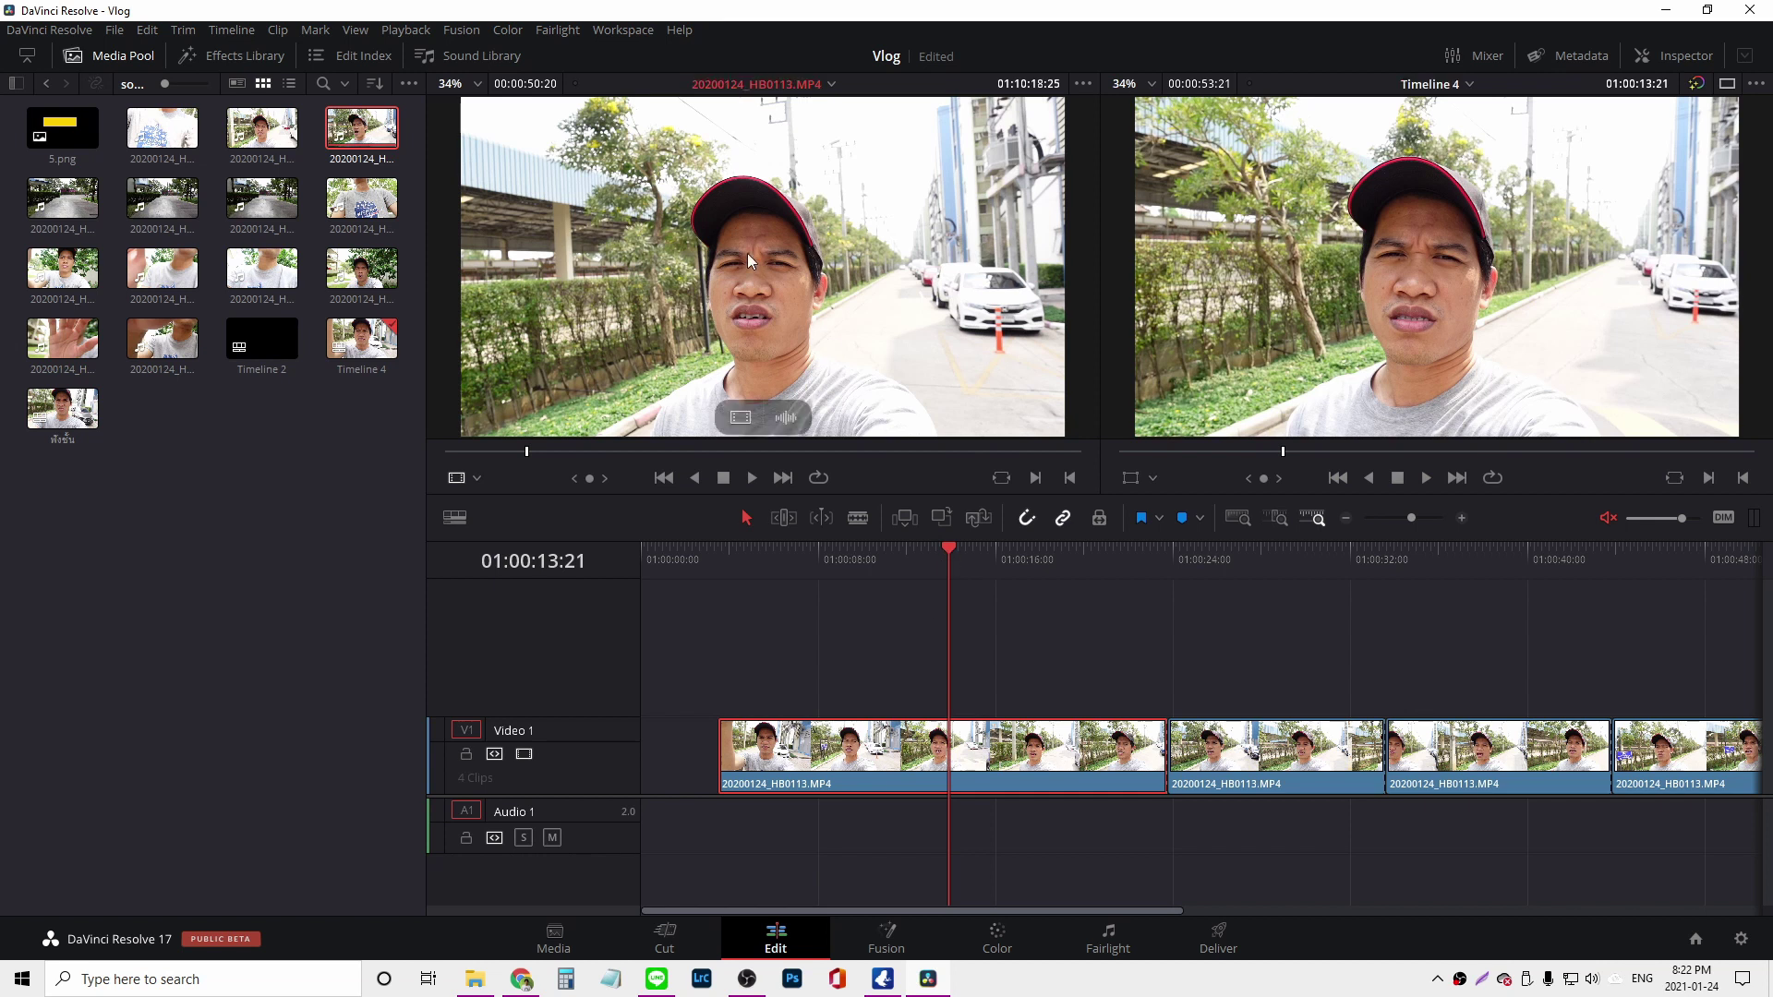
pyautogui.press('space')
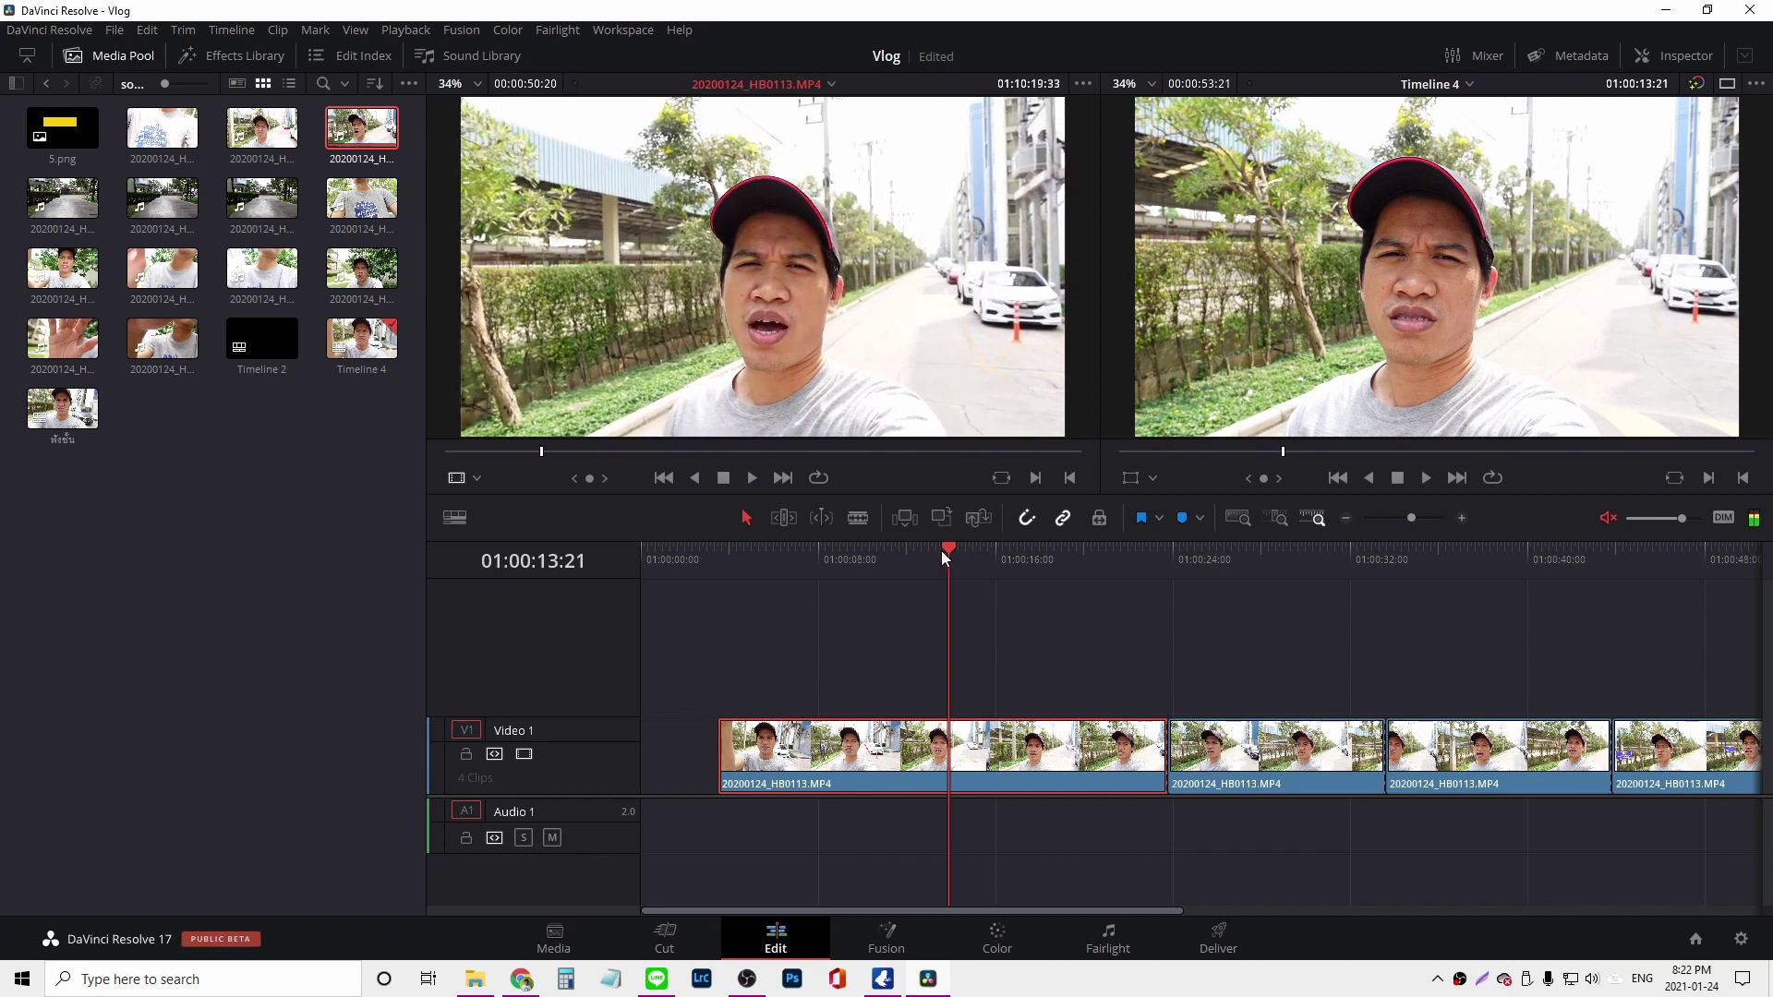
pyautogui.moveTo(950, 548); pyautogui.dragTo(939, 556)
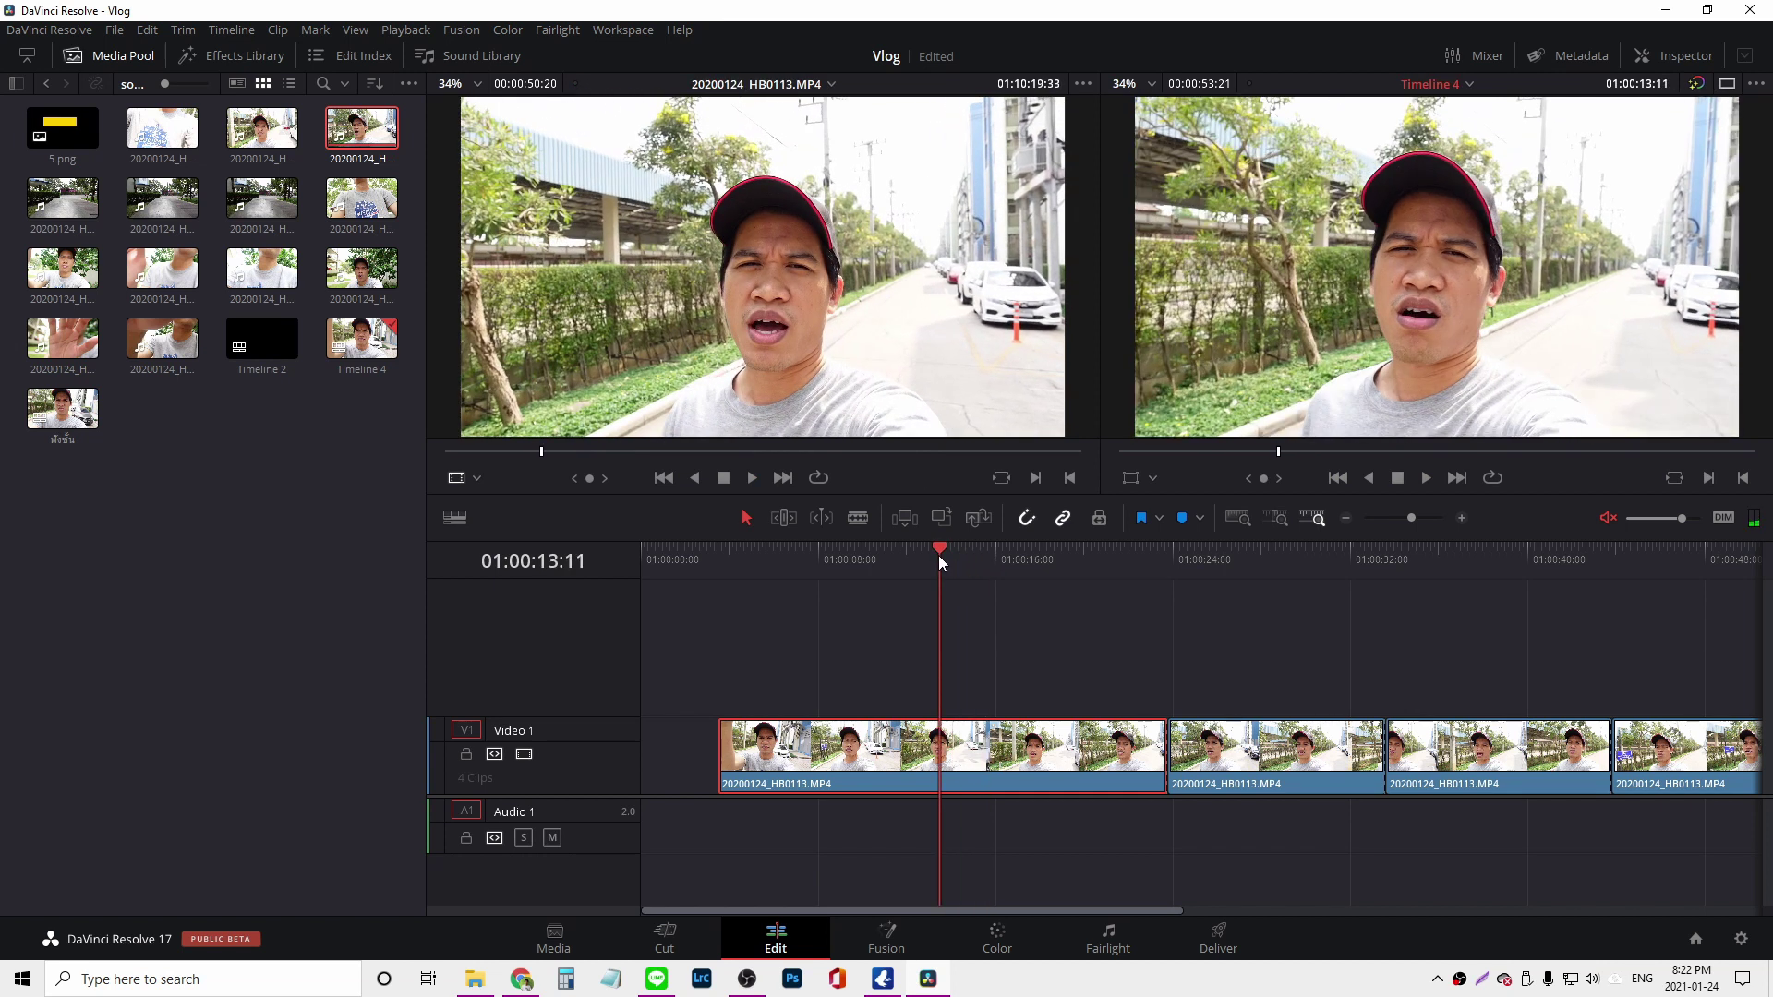